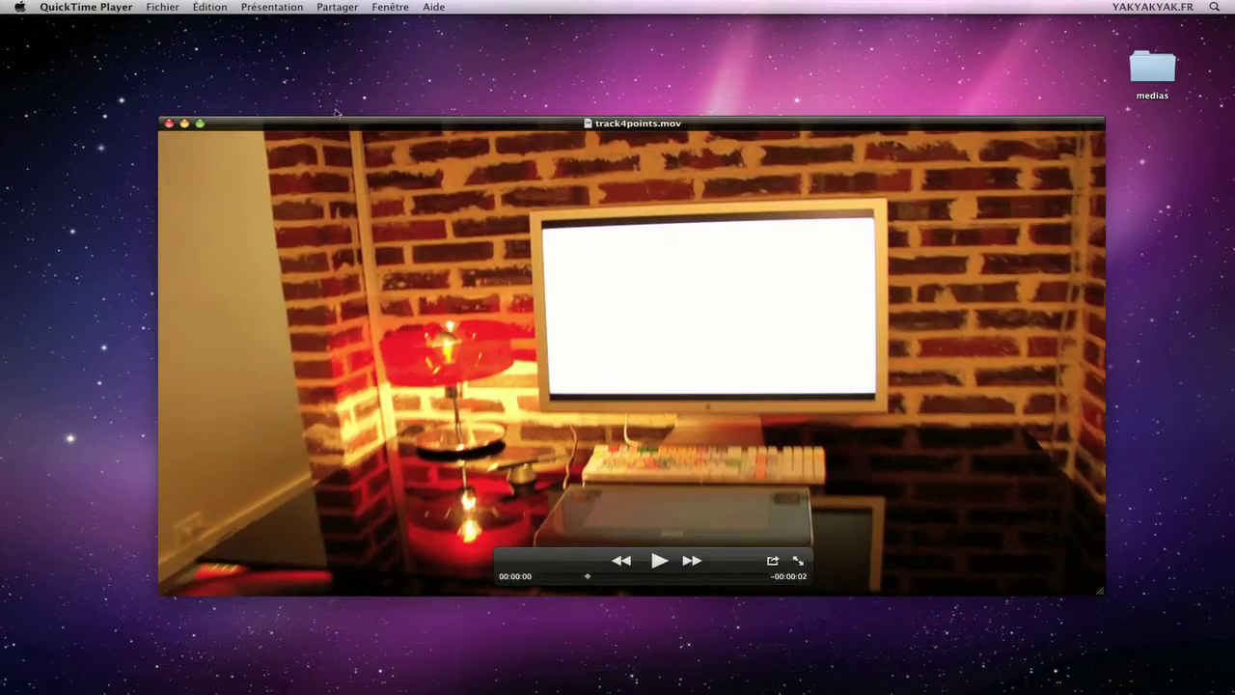
Close the video preview and import track4points.mov from the medias folder as a new project in Motion
{"action": "left_click", "coordinate": [169, 123]}
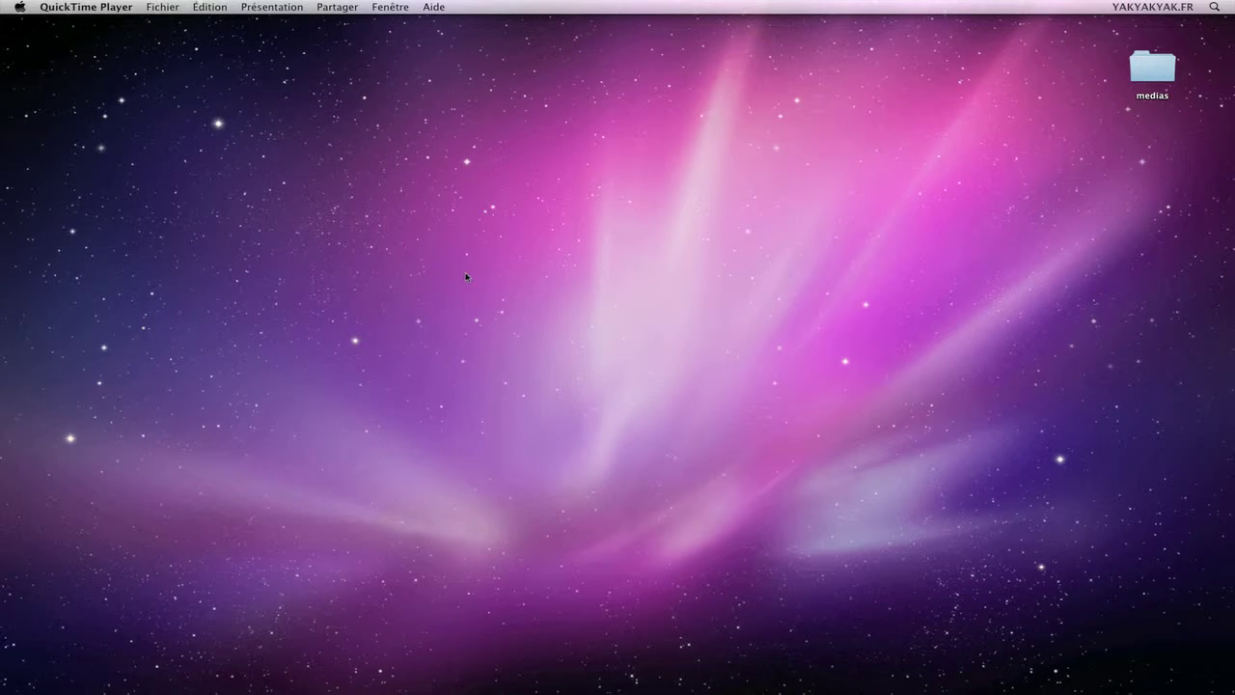
{"action": "left_click", "coordinate": [685, 677]}
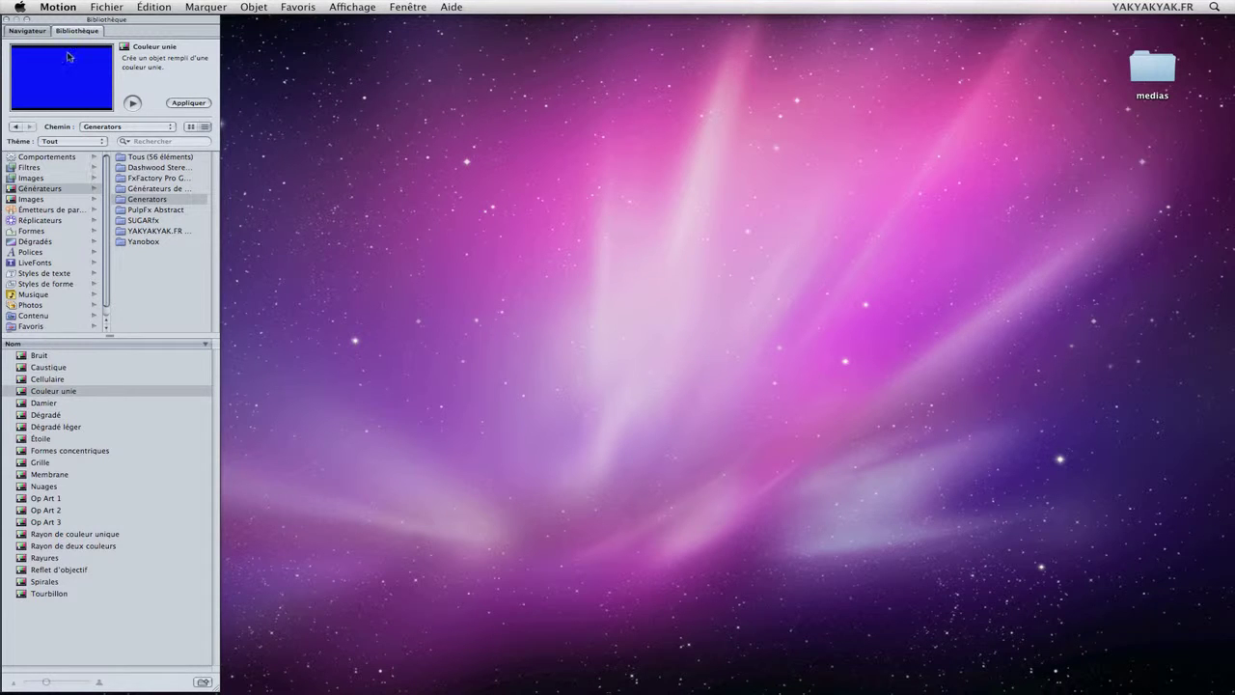
{"action": "left_click", "coordinate": [97, 8]}
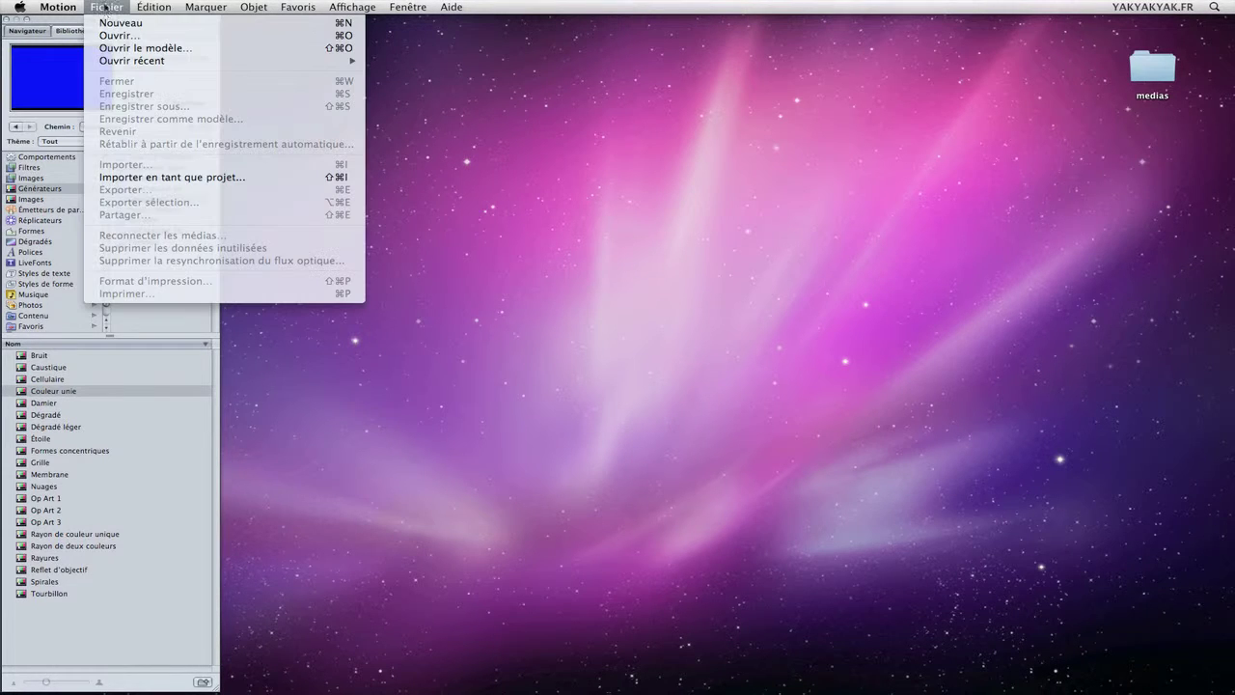
{"action": "left_click", "coordinate": [129, 178]}
{"action": "left_click", "coordinate": [700, 165]}
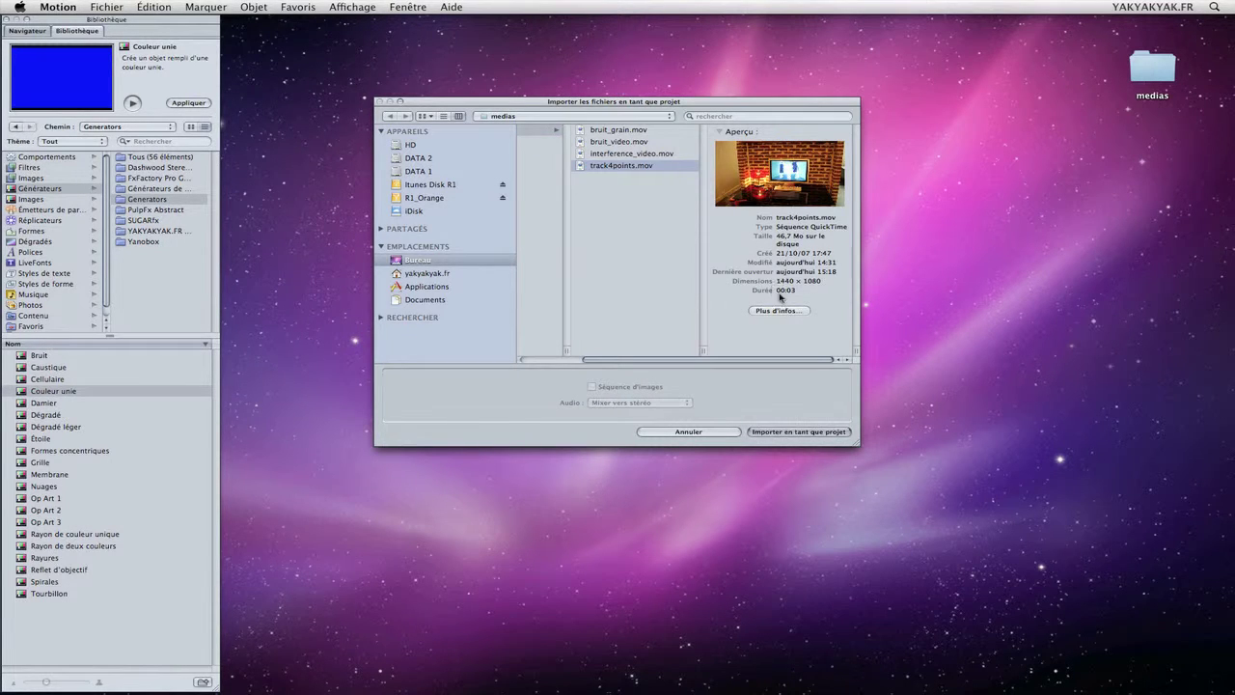
{"action": "left_click", "coordinate": [787, 432]}
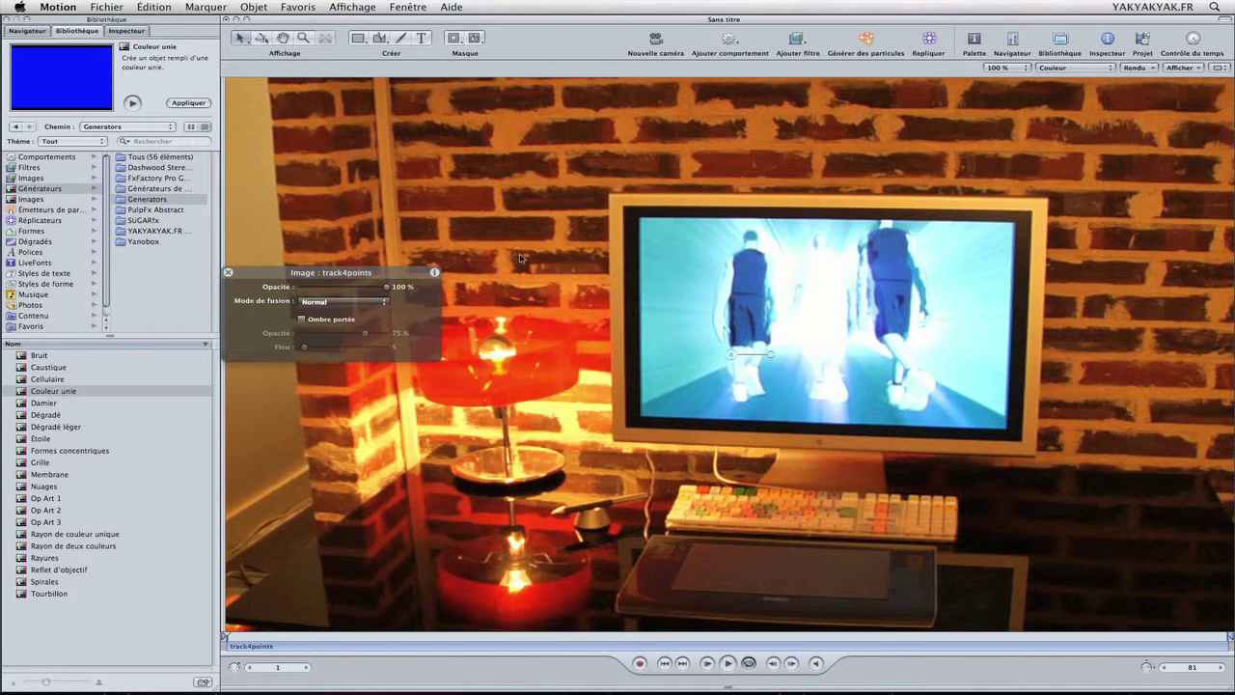
Show the project's layer list beside the canvas and narrow it to leave more room for the image
{"action": "key", "text": "shift+z"}
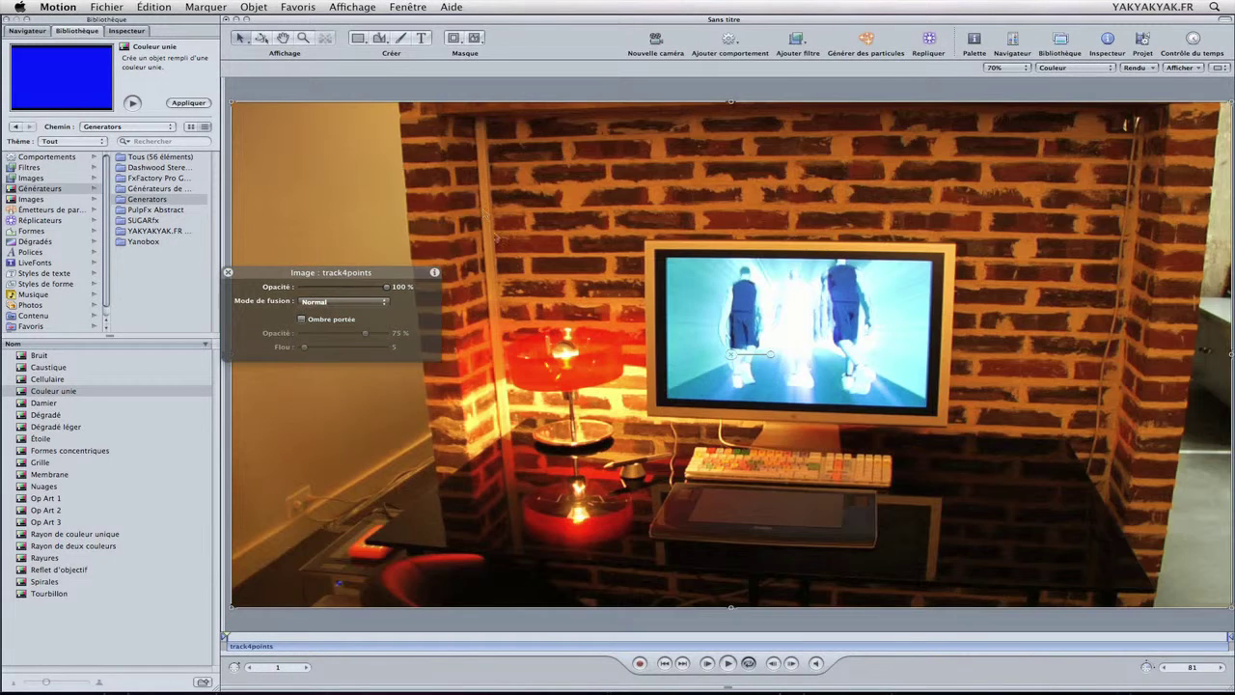
{"action": "key", "text": "super+minus"}
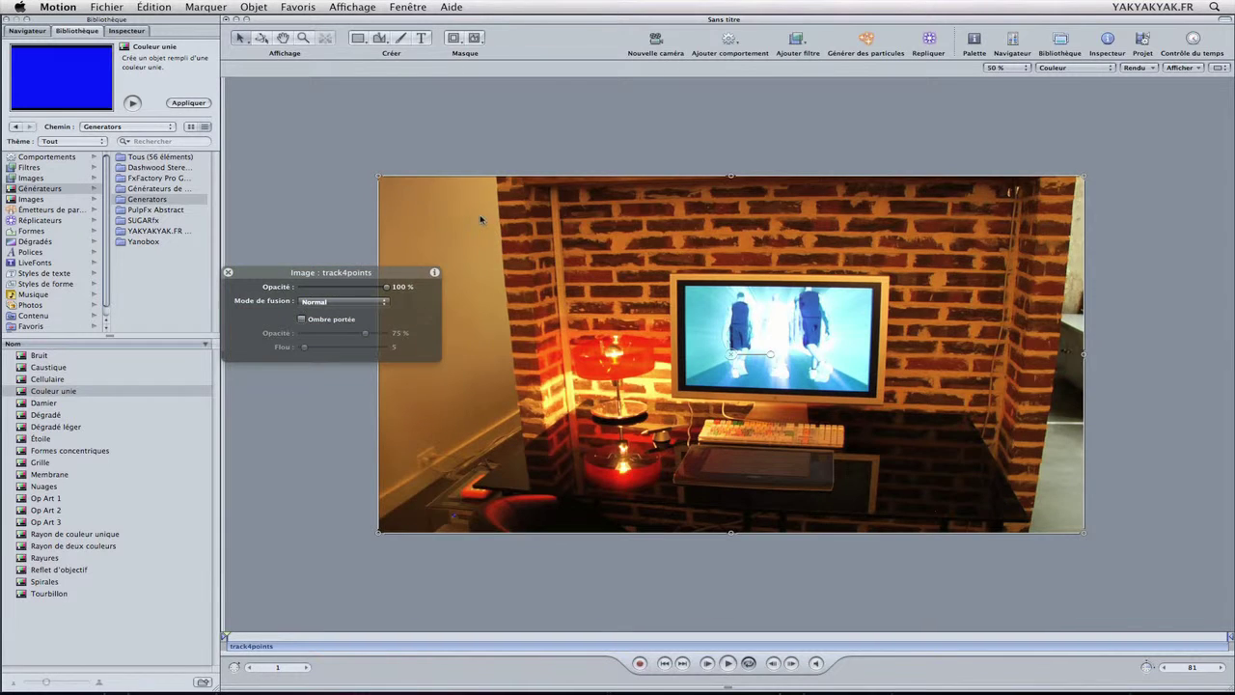
{"action": "key", "text": "F5"}
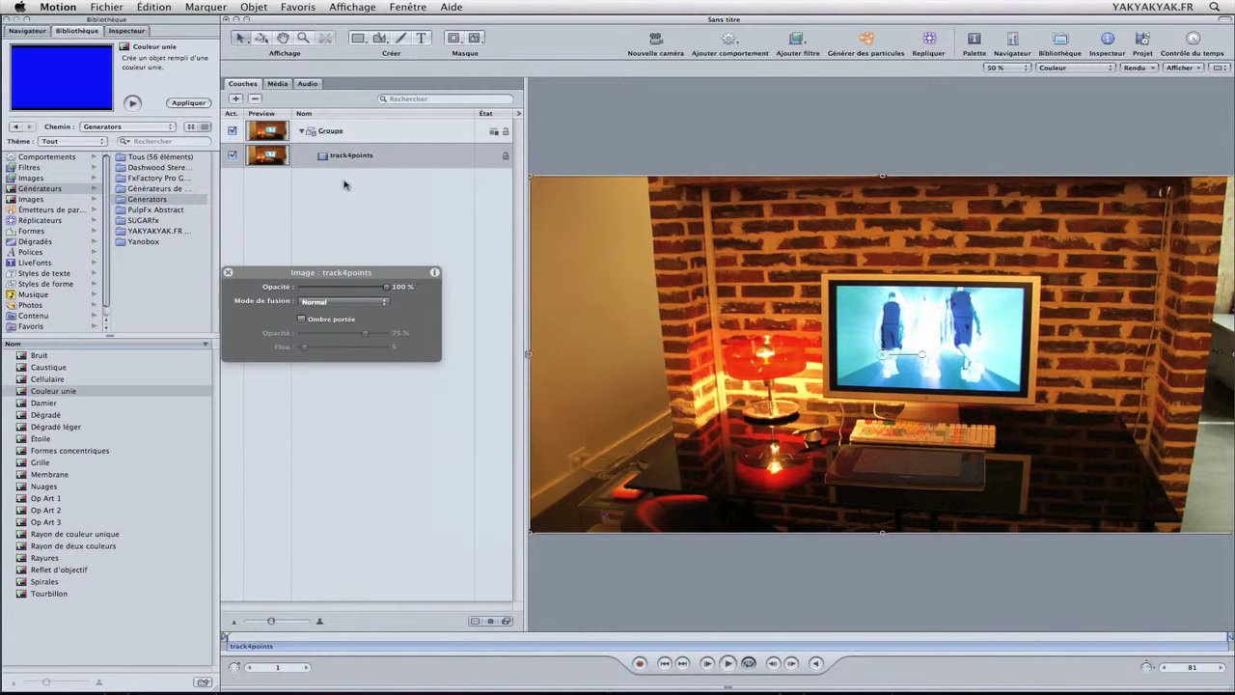
{"action": "left_click_drag", "start_coordinate": [523, 353], "coordinate": [411, 339]}
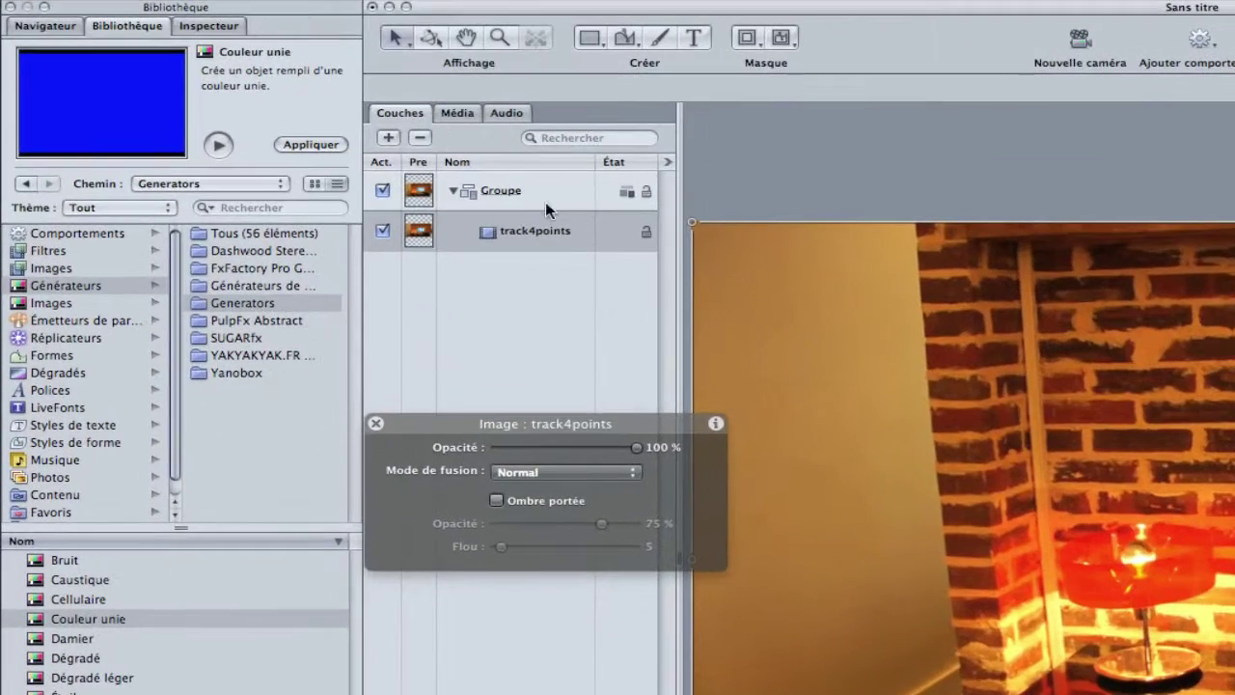
Rename the group containing the track4points clip as BG and collapse it
{"action": "left_click", "coordinate": [310, 134]}
{"action": "left_click", "coordinate": [507, 189]}
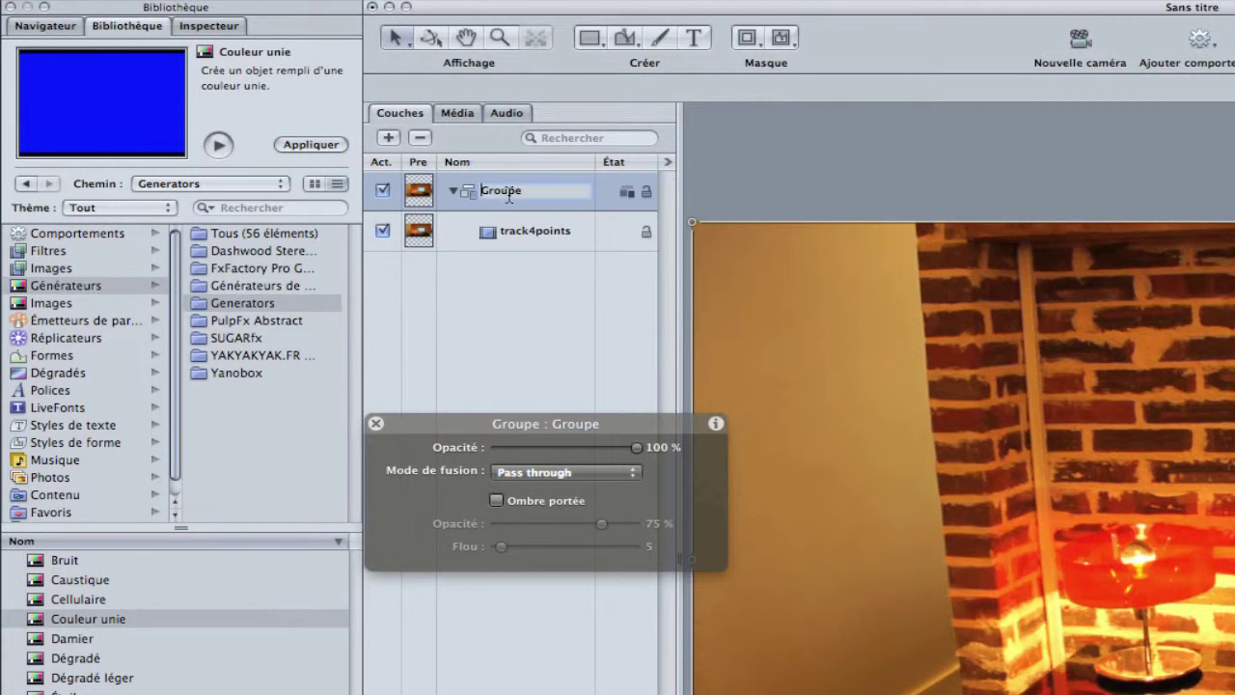
{"action": "type", "text": "BG"}
{"action": "key", "text": "Return"}
{"action": "key", "text": "Left"}
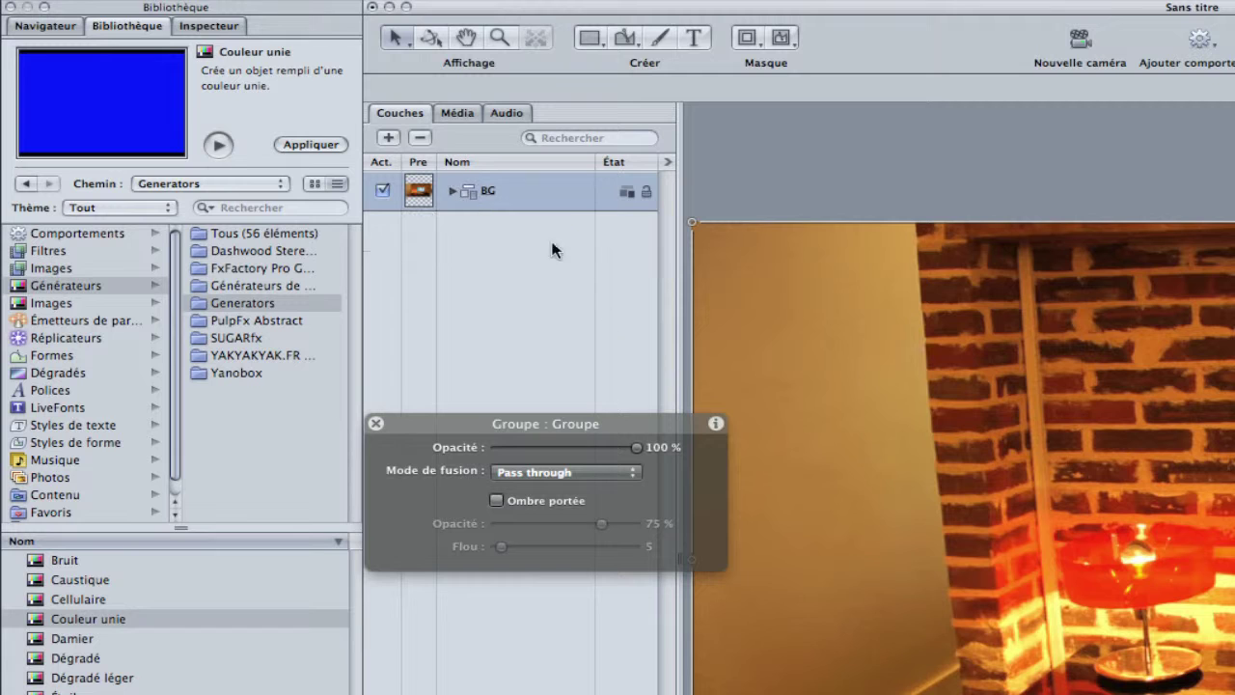
Create a new group named Track above BG and add a Couleur unie generator to it
{"action": "left_click", "coordinate": [387, 141]}
{"action": "double_click", "coordinate": [510, 197]}
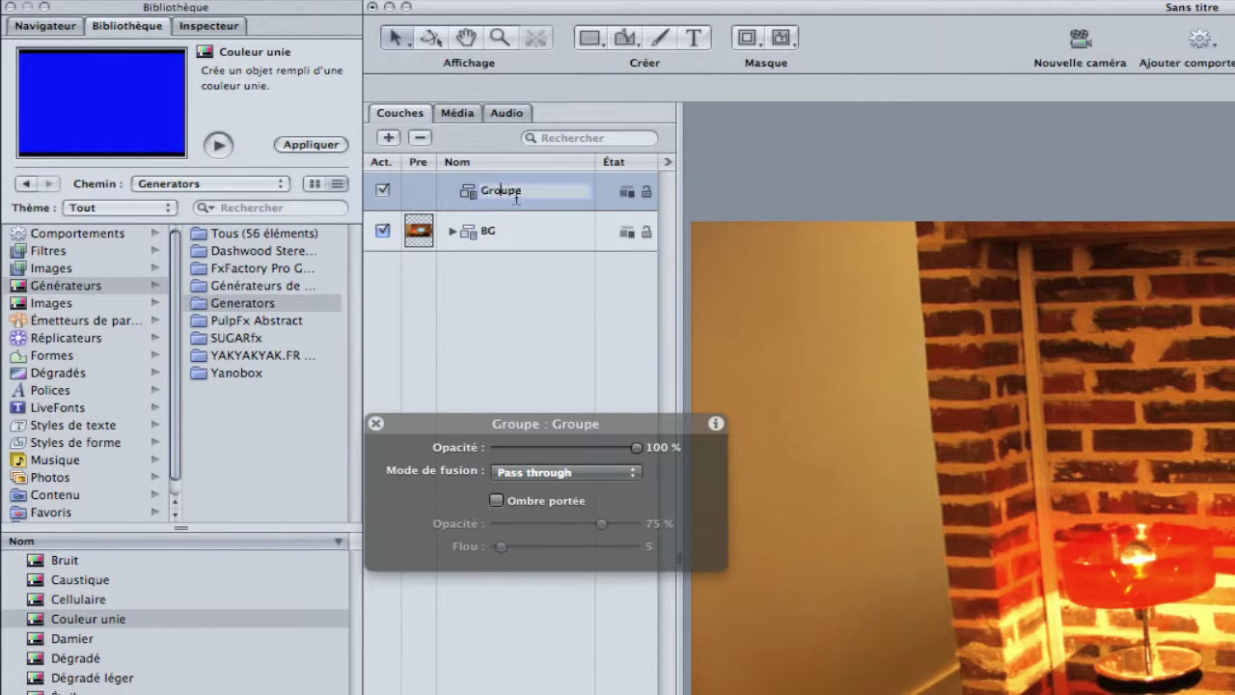
{"action": "type", "text": "Y"}
{"action": "type", "text": "rack"}
{"action": "key", "text": "Return"}
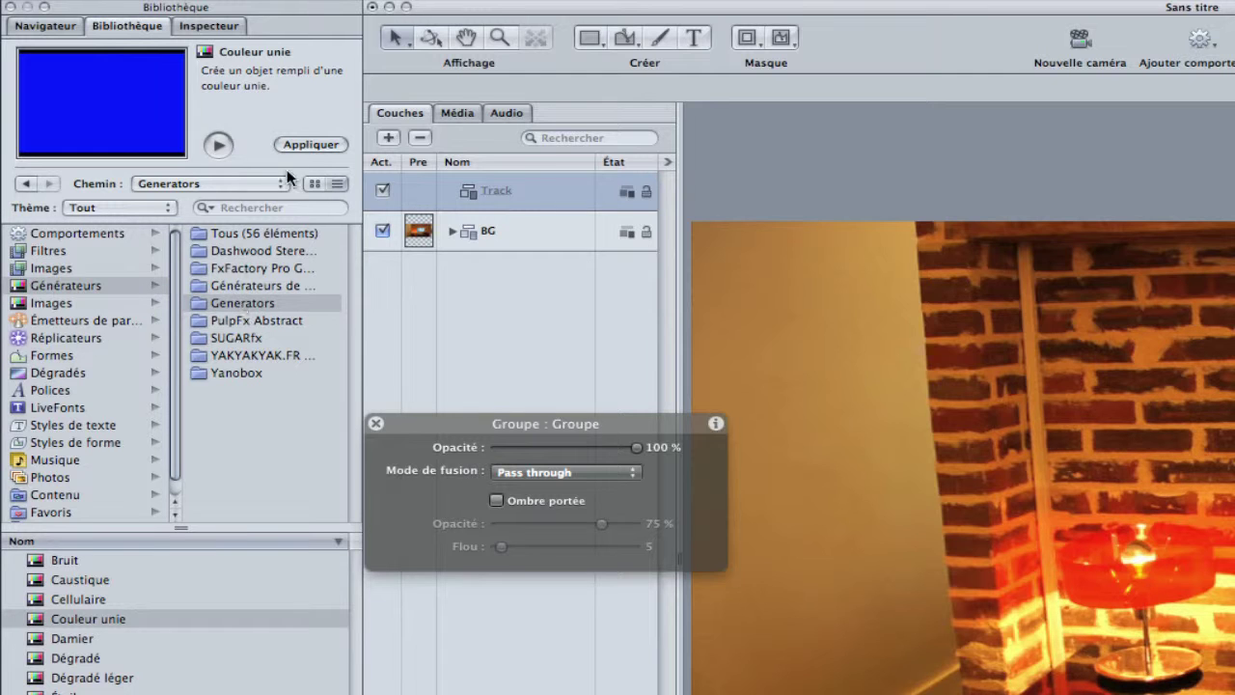
{"action": "left_click", "coordinate": [310, 144]}
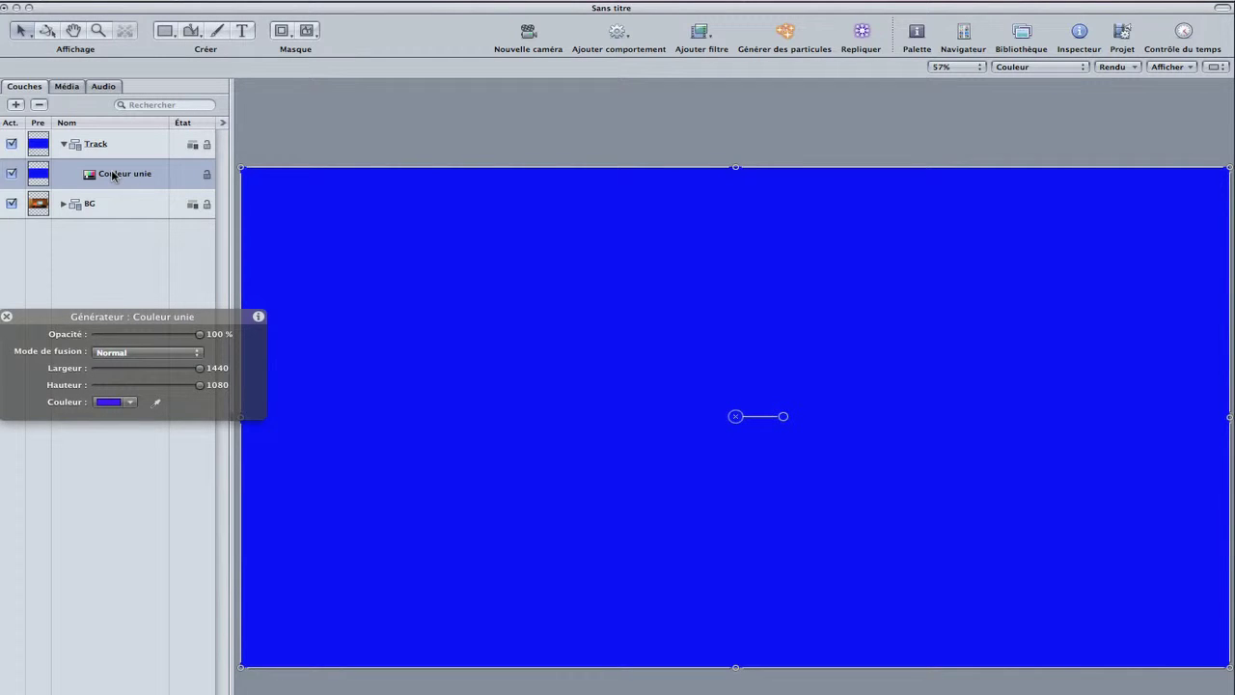
Change the Couleur unie generator's colour to a slightly darkened green
{"action": "left_click", "coordinate": [112, 401]}
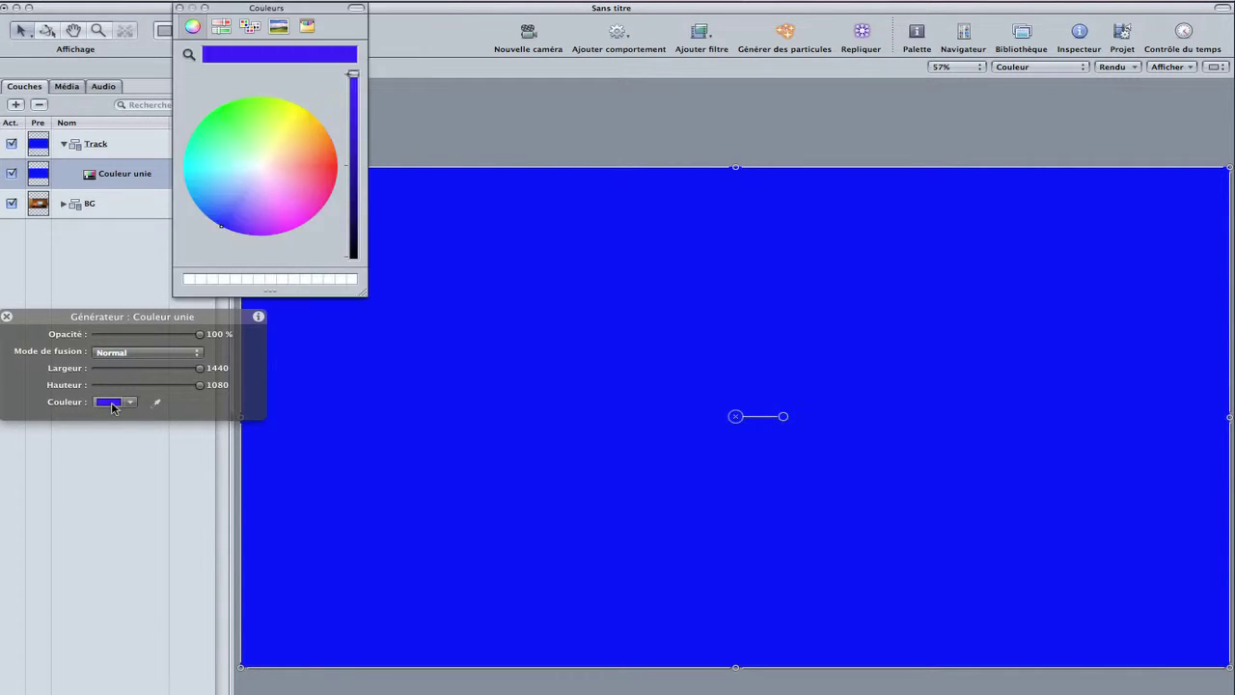
{"action": "left_click", "coordinate": [220, 116]}
{"action": "left_click_drag", "start_coordinate": [353, 76], "coordinate": [351, 132]}
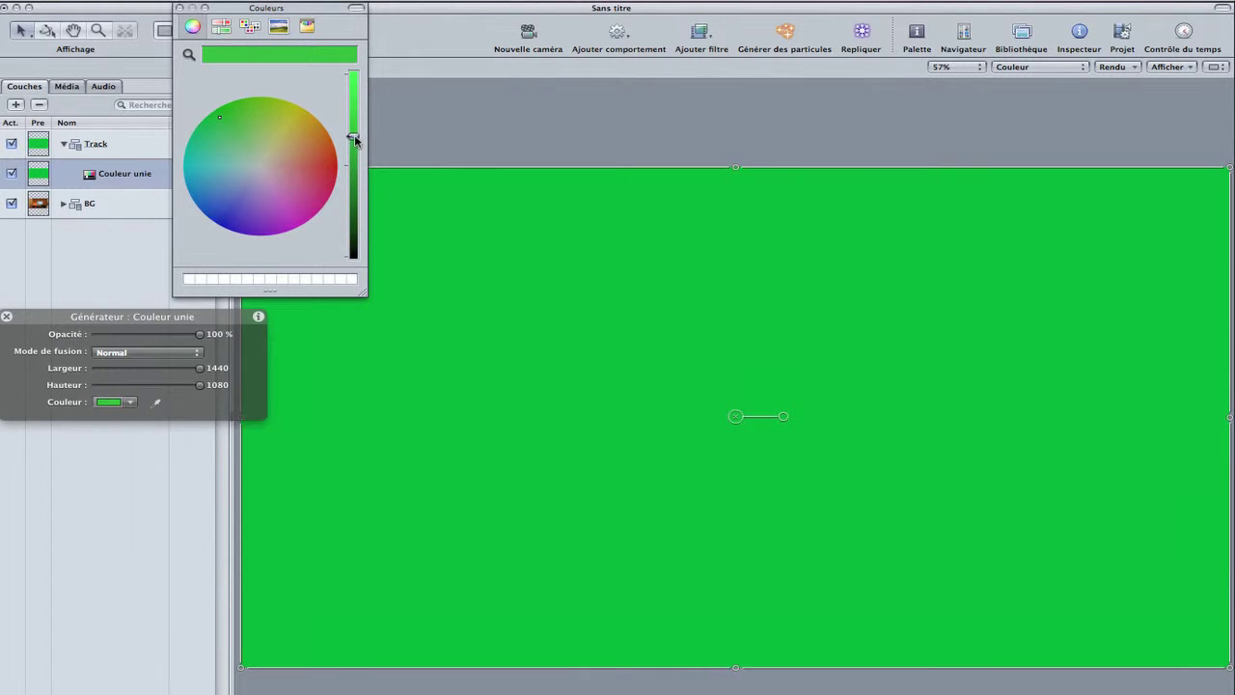
{"action": "left_click", "coordinate": [179, 8]}
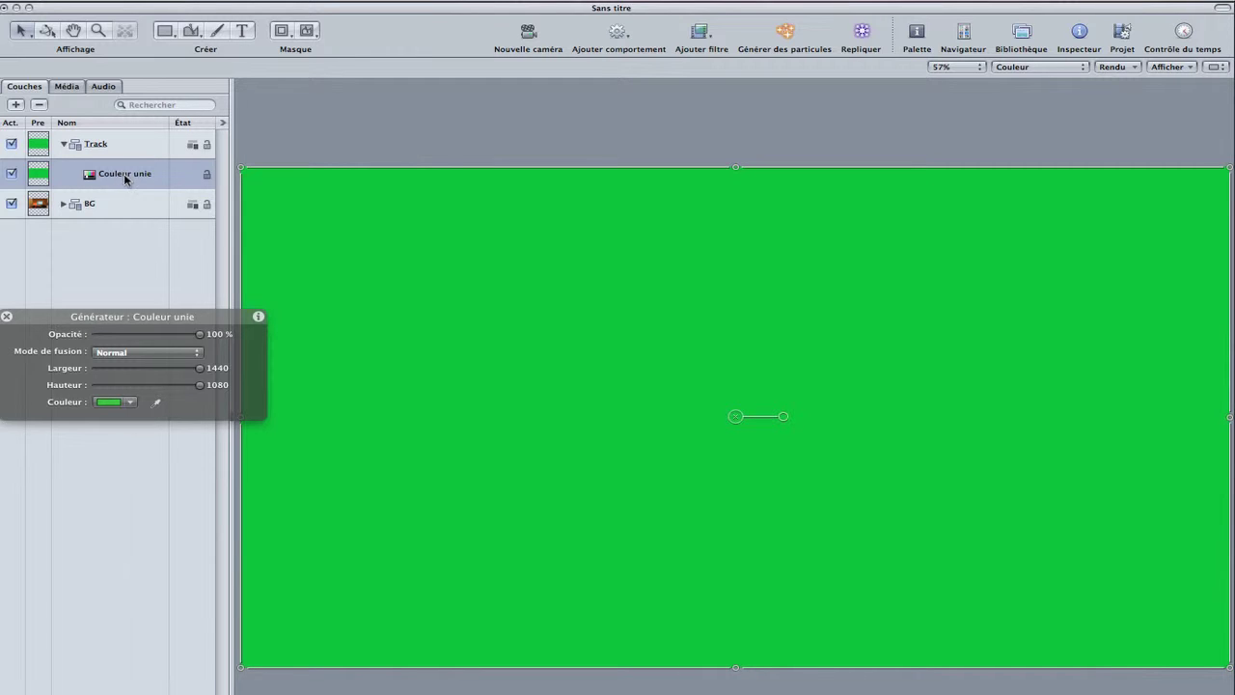
Try to fit the green solid to the monitor's screen by distorting its four corners manually, and play the project
{"action": "left_click_drag", "start_coordinate": [126, 318], "coordinate": [10, 309]}
{"action": "left_click", "coordinate": [26, 36]}
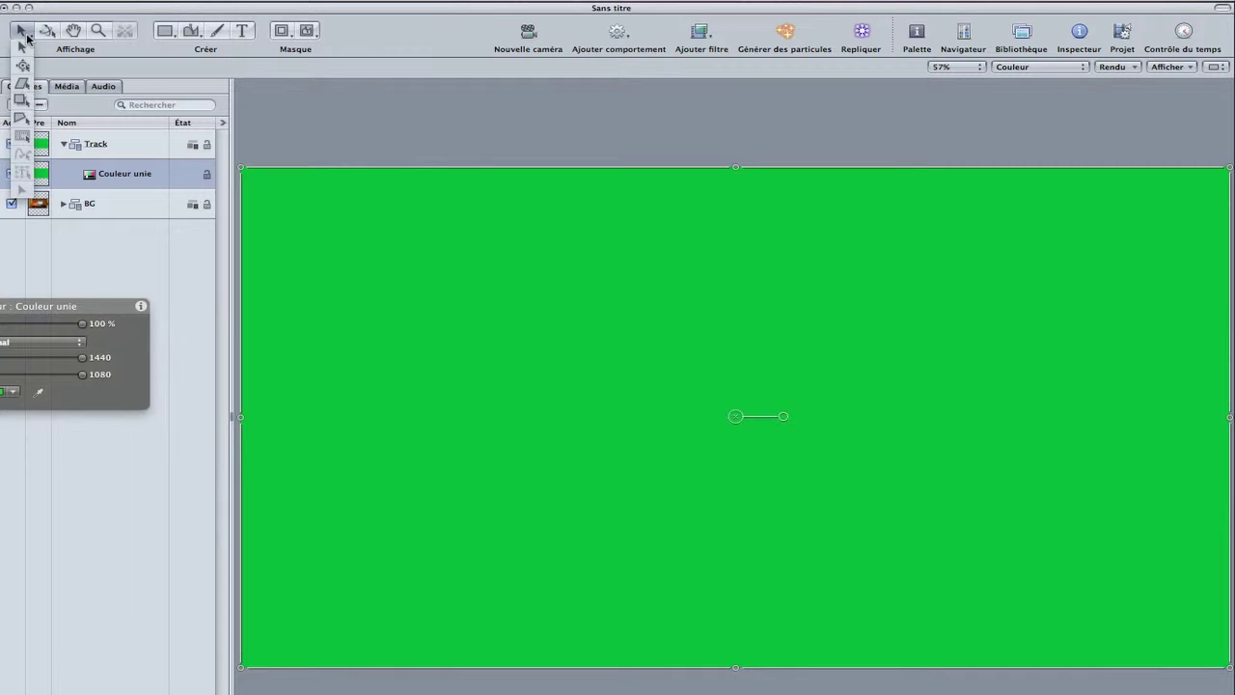
{"action": "left_click", "coordinate": [22, 122]}
{"action": "left_click_drag", "start_coordinate": [242, 172], "coordinate": [662, 316]}
{"action": "left_click_drag", "start_coordinate": [240, 665], "coordinate": [662, 468]}
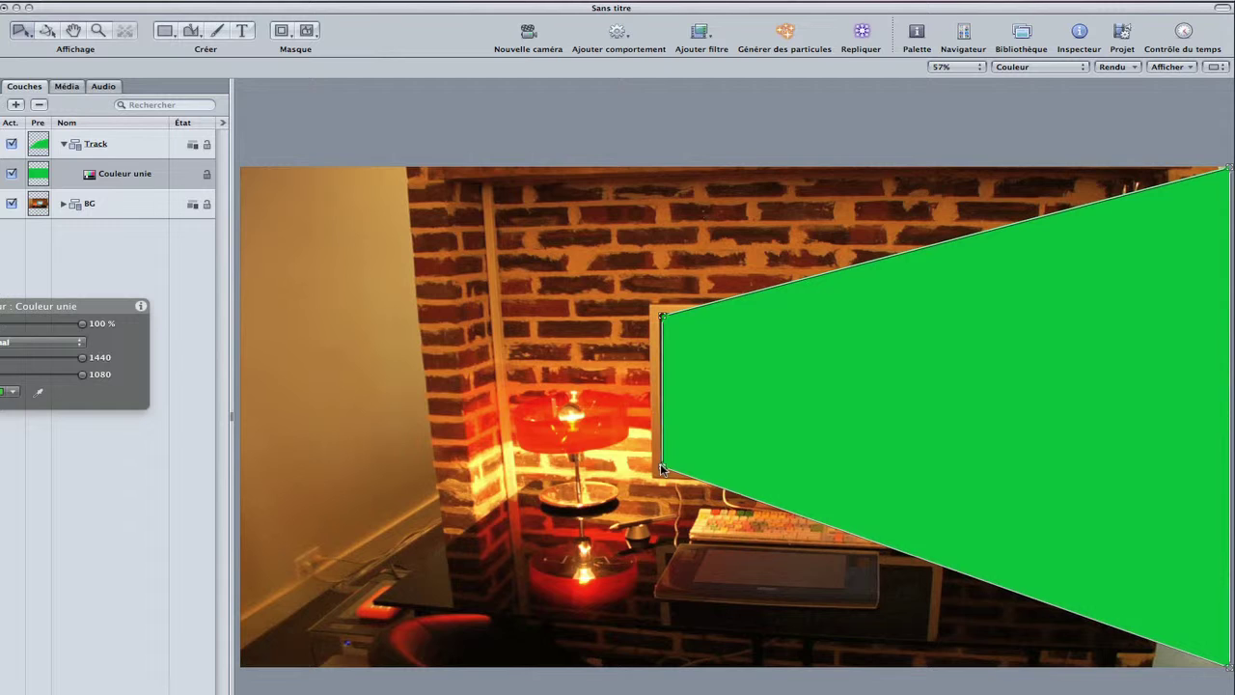
{"action": "left_click_drag", "start_coordinate": [1228, 668], "coordinate": [933, 475]}
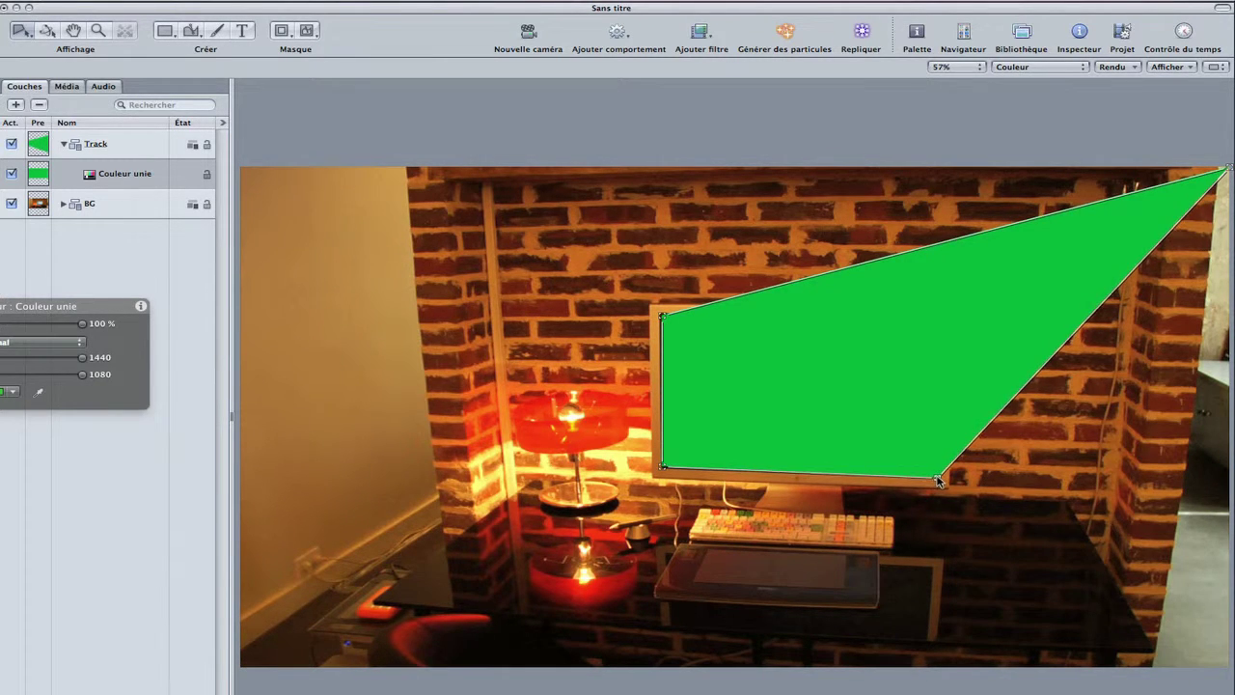
{"action": "left_click_drag", "start_coordinate": [1224, 171], "coordinate": [943, 316]}
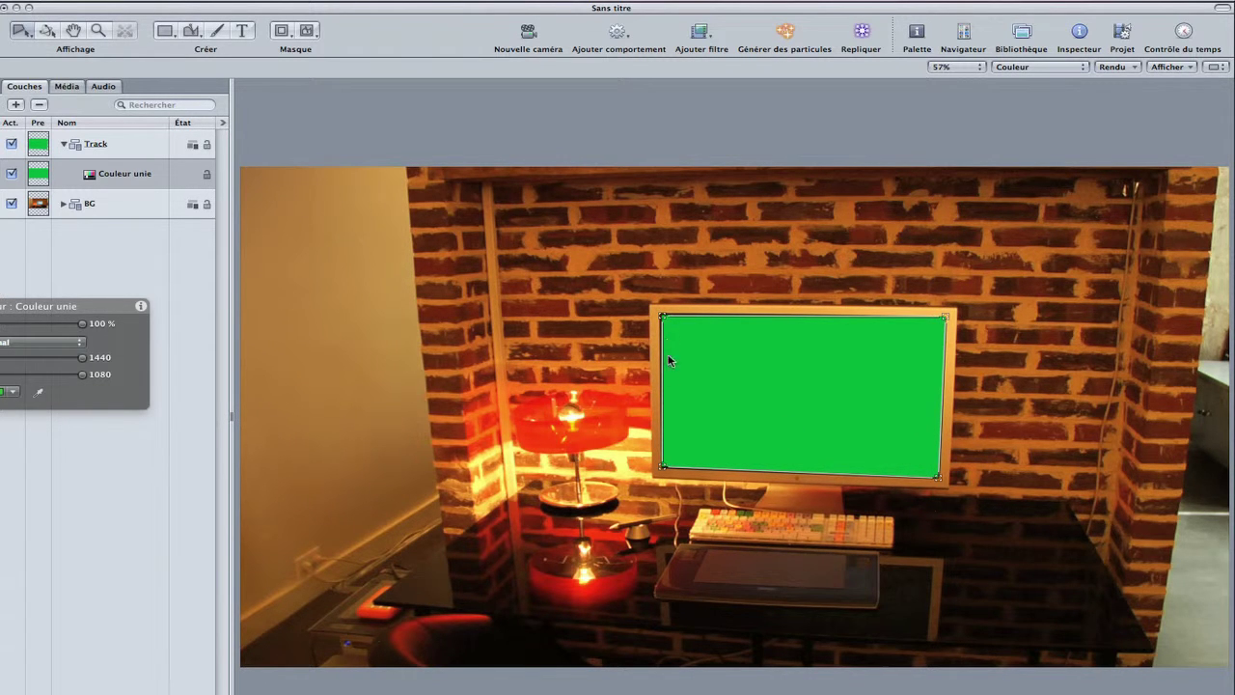
{"action": "key", "text": "space"}
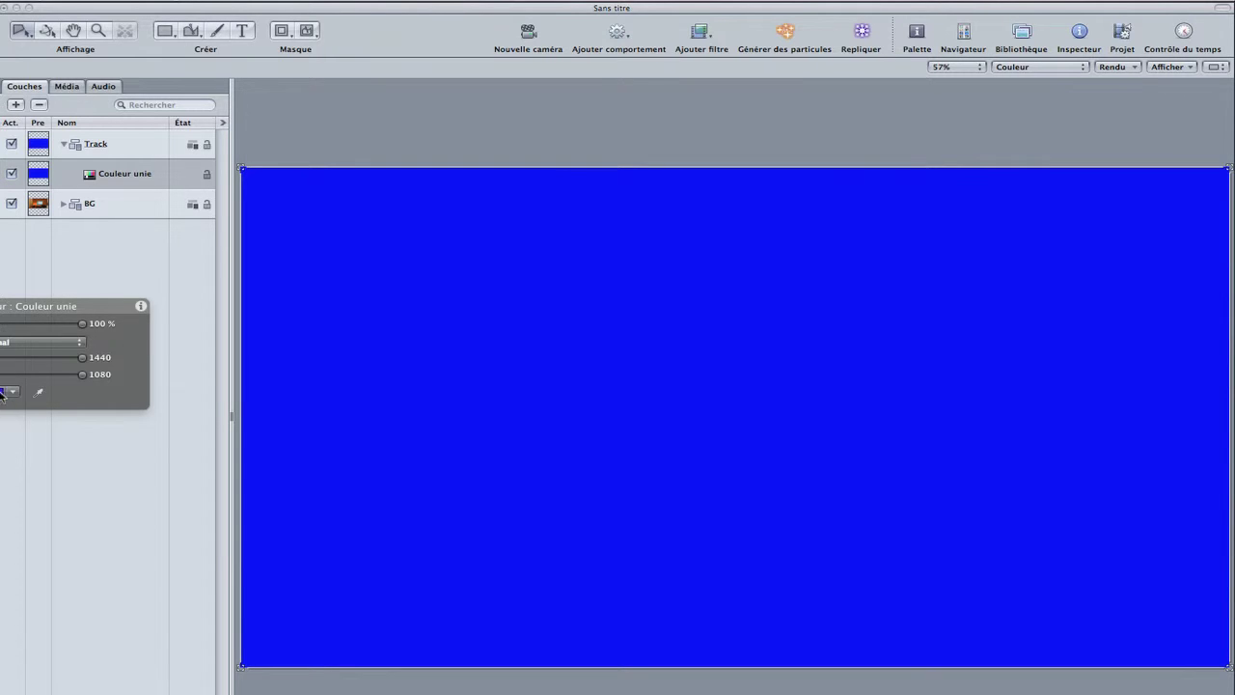
Add the Suivre le mouvement motion tracking behavior to the blue Couleur unie layer
{"action": "left_click_drag", "start_coordinate": [15, 306], "coordinate": [74, 266]}
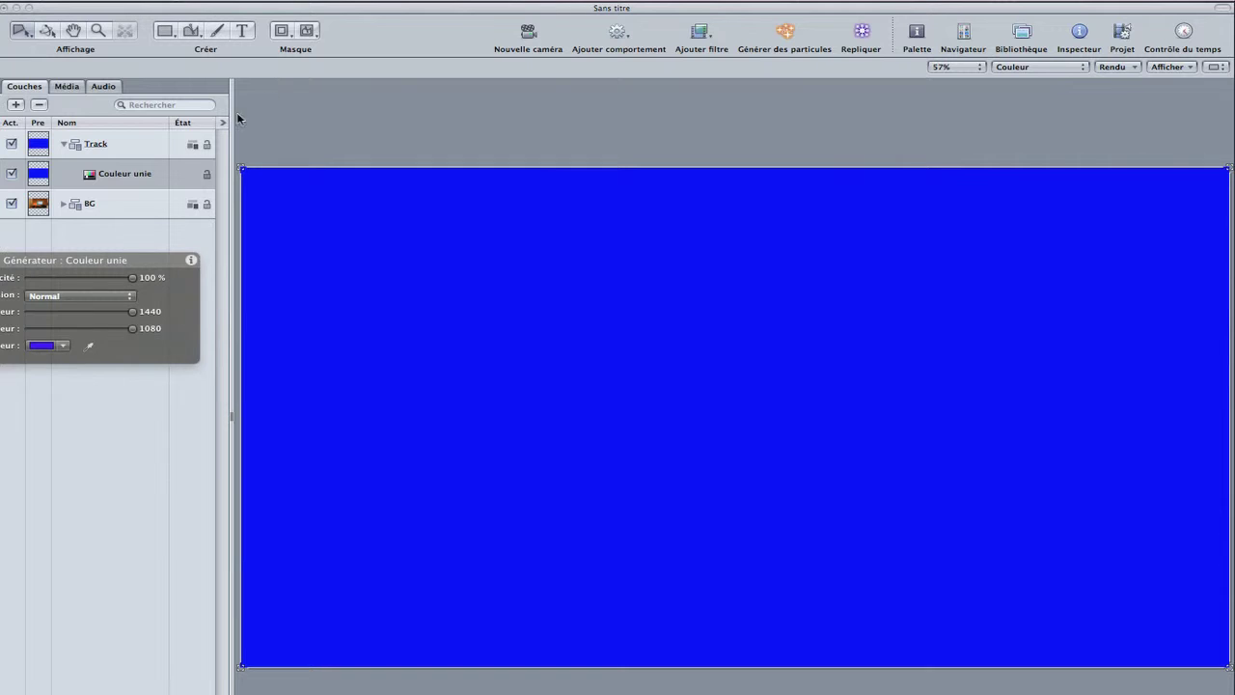
{"action": "left_click", "coordinate": [620, 35]}
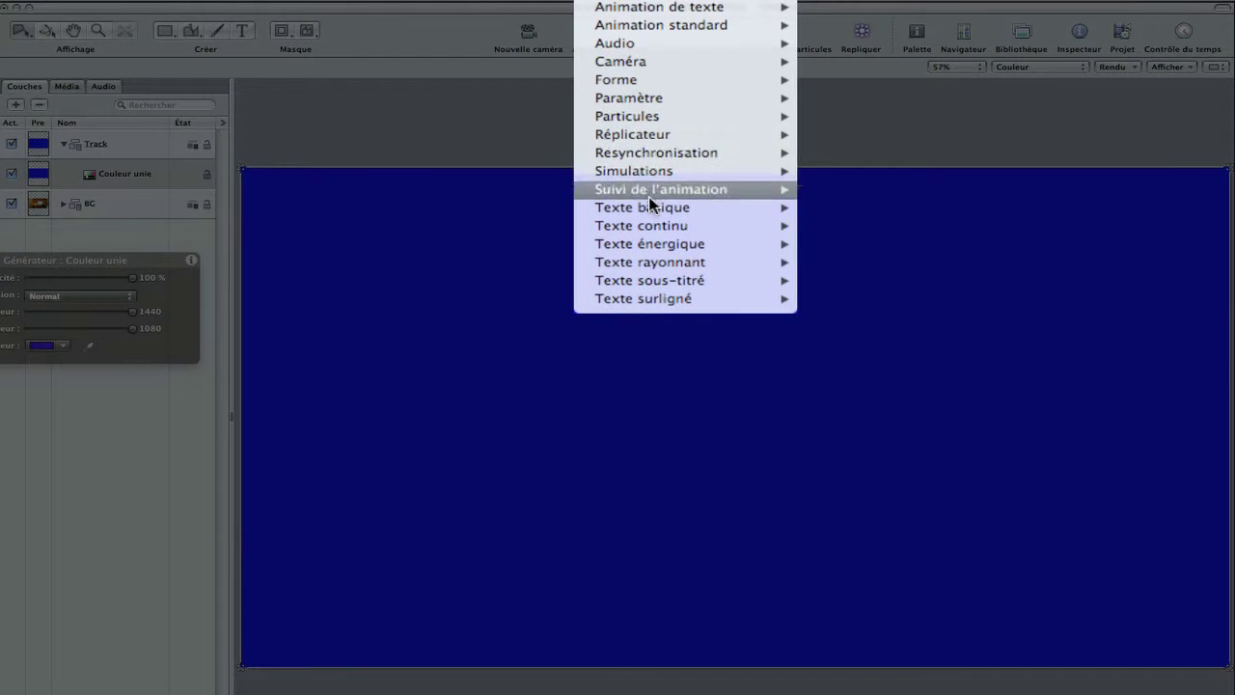
{"action": "mouse_move", "coordinate": [658, 183]}
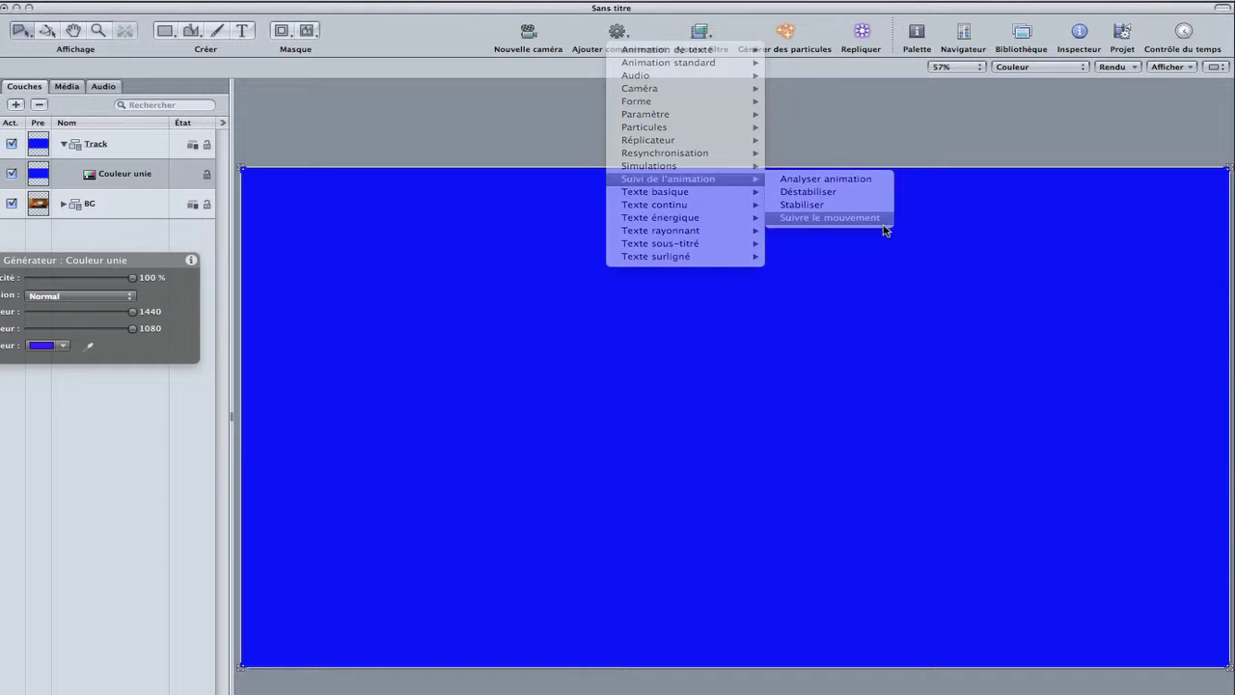
{"action": "left_click", "coordinate": [885, 229]}
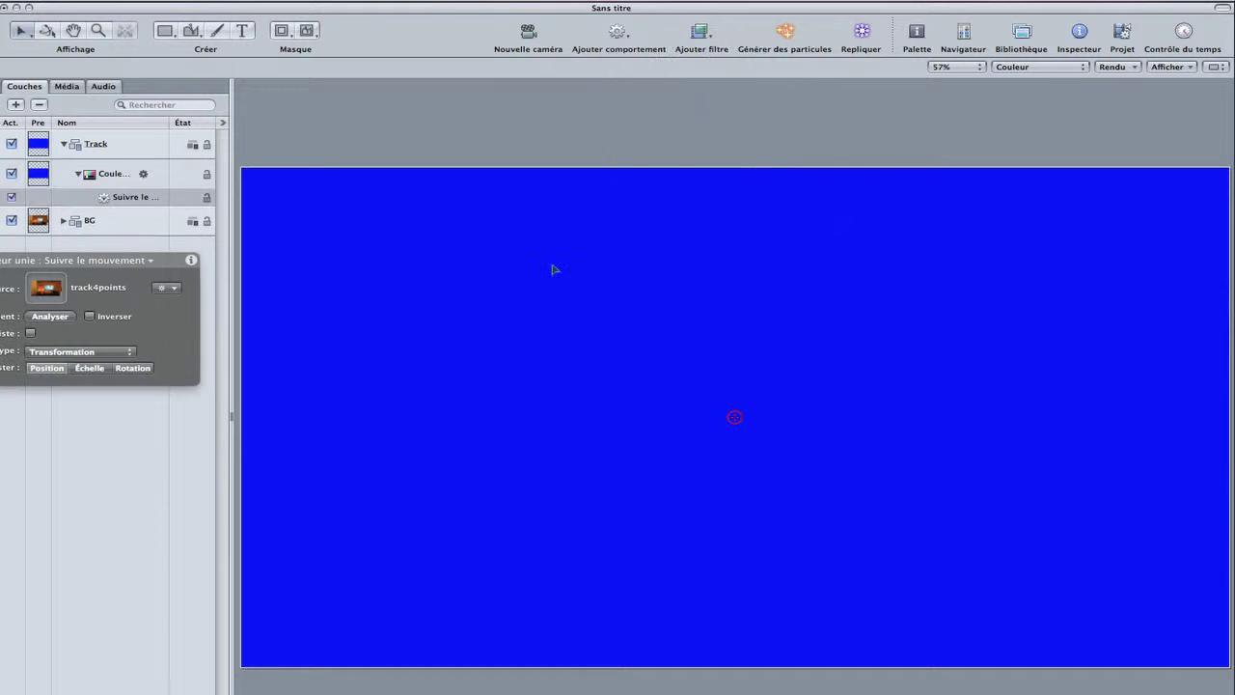
Expand the BG group and assign its track4points clip as the source of the Suivre le mouvement behavior
{"action": "left_click_drag", "start_coordinate": [106, 273], "coordinate": [142, 316]}
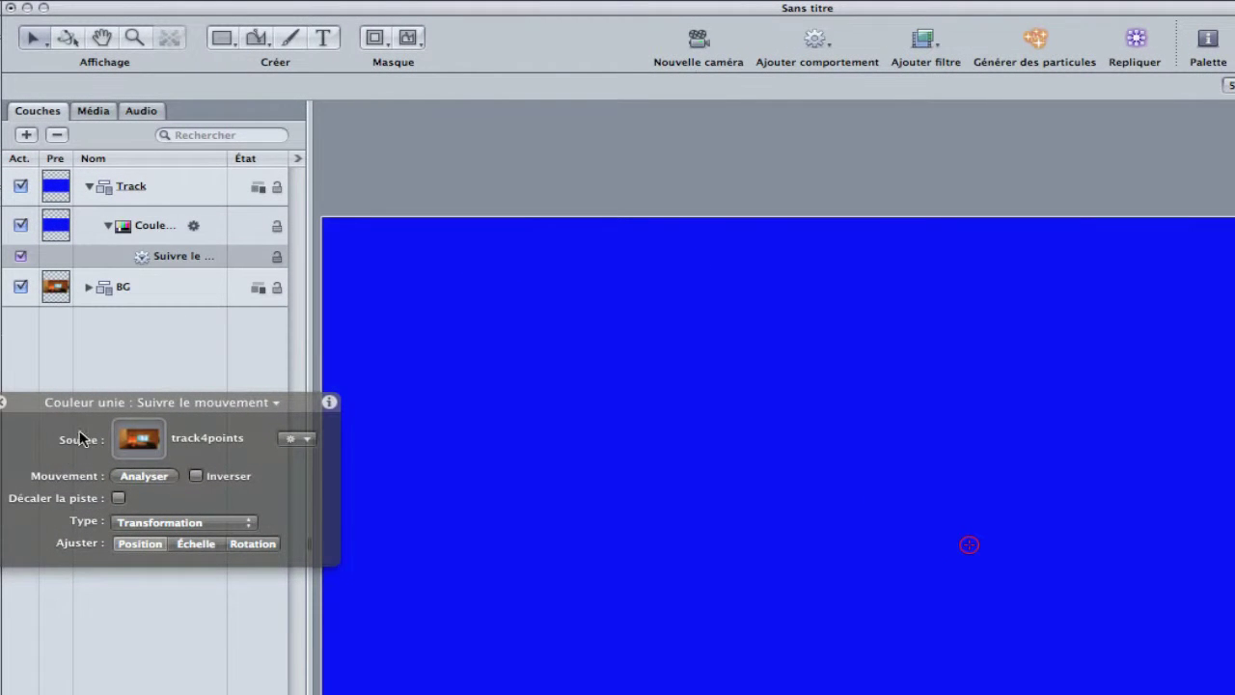
{"action": "left_click", "coordinate": [87, 286]}
{"action": "left_click_drag", "start_coordinate": [56, 328], "coordinate": [141, 445]}
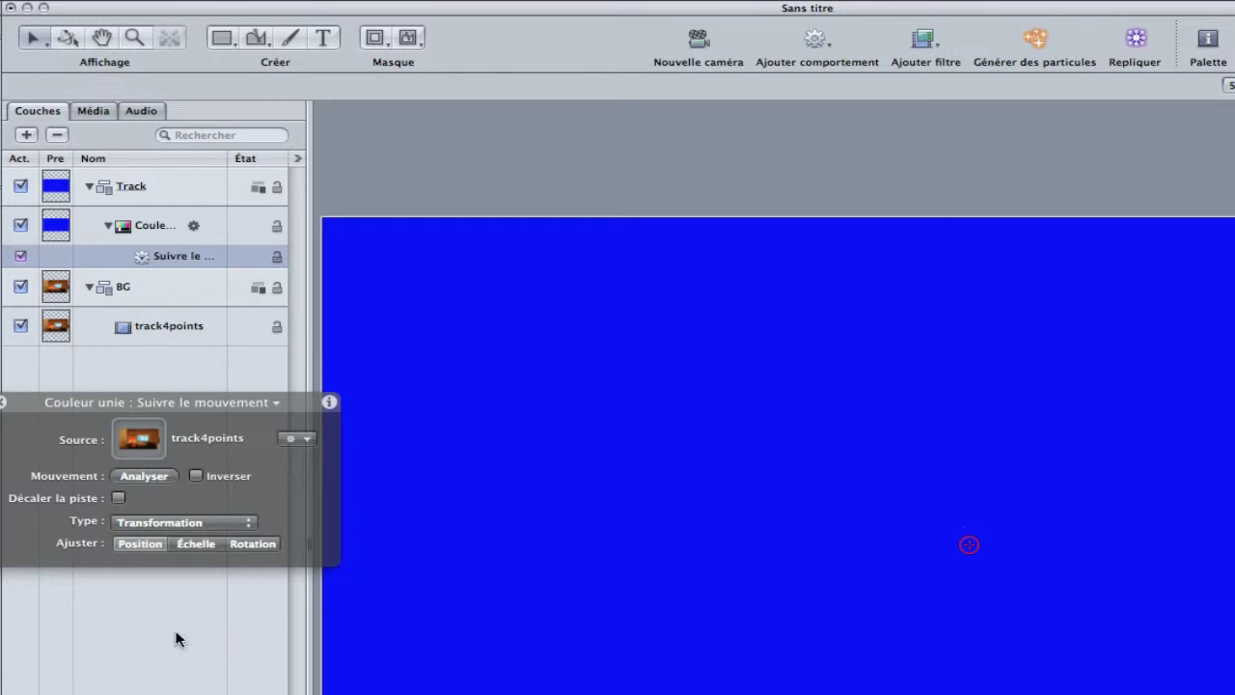
Set the Suivre le mouvement behavior's type to Quatre coins
{"action": "key", "text": "super+minus"}
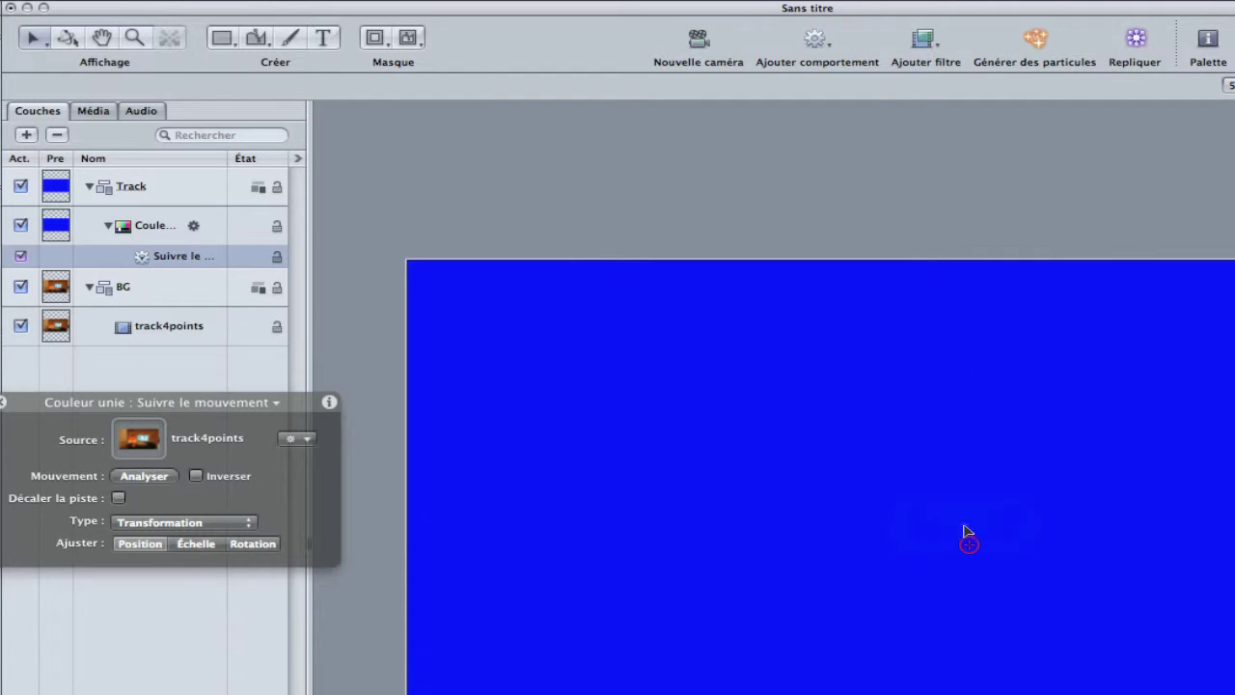
{"action": "mouse_move", "coordinate": [965, 558]}
{"action": "left_click", "coordinate": [1152, 547]}
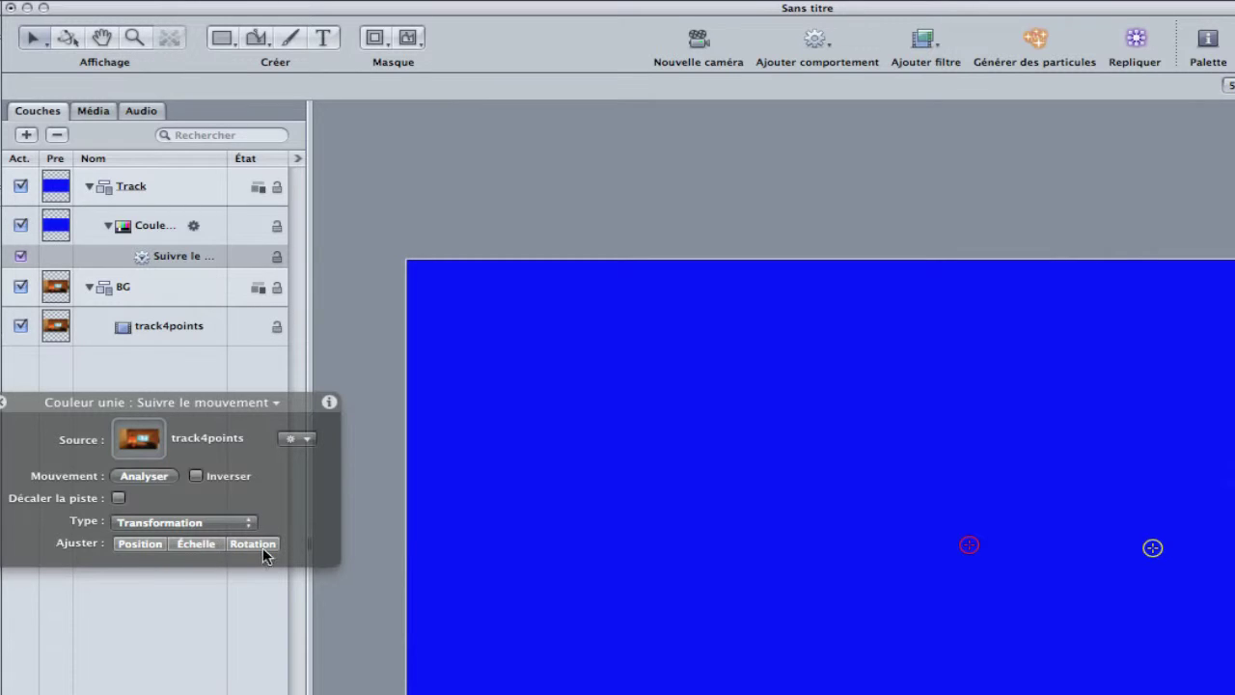
{"action": "left_click", "coordinate": [214, 523]}
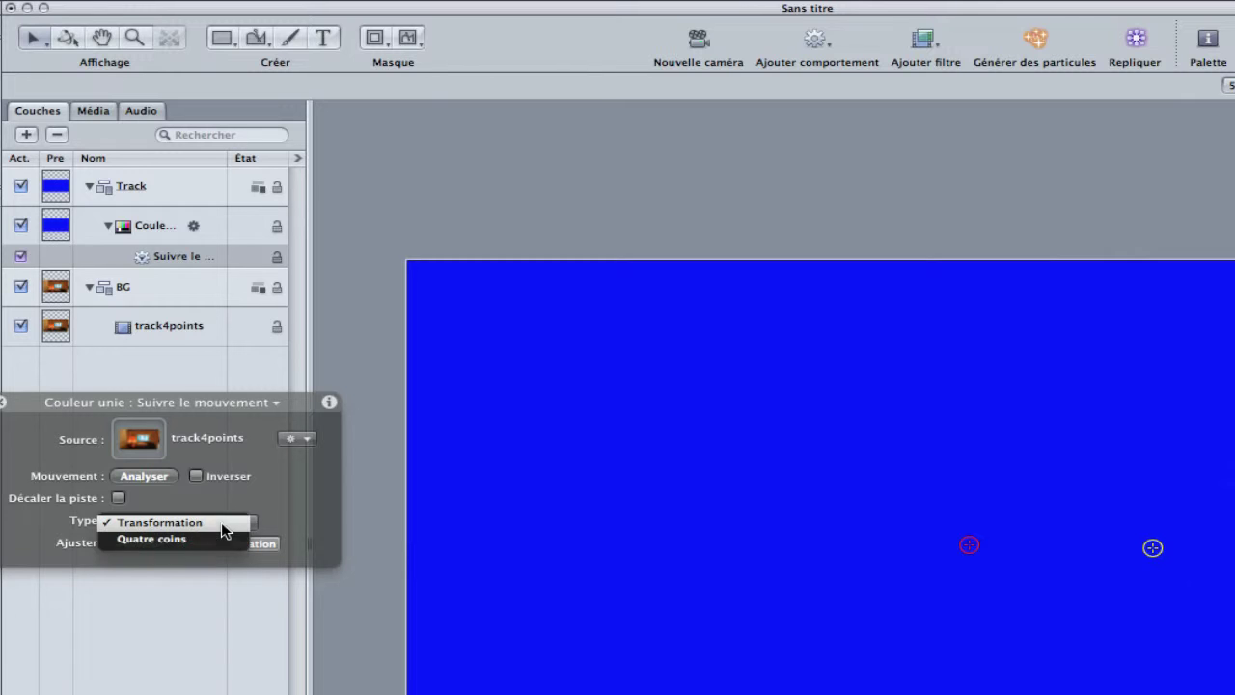
{"action": "left_click", "coordinate": [210, 540]}
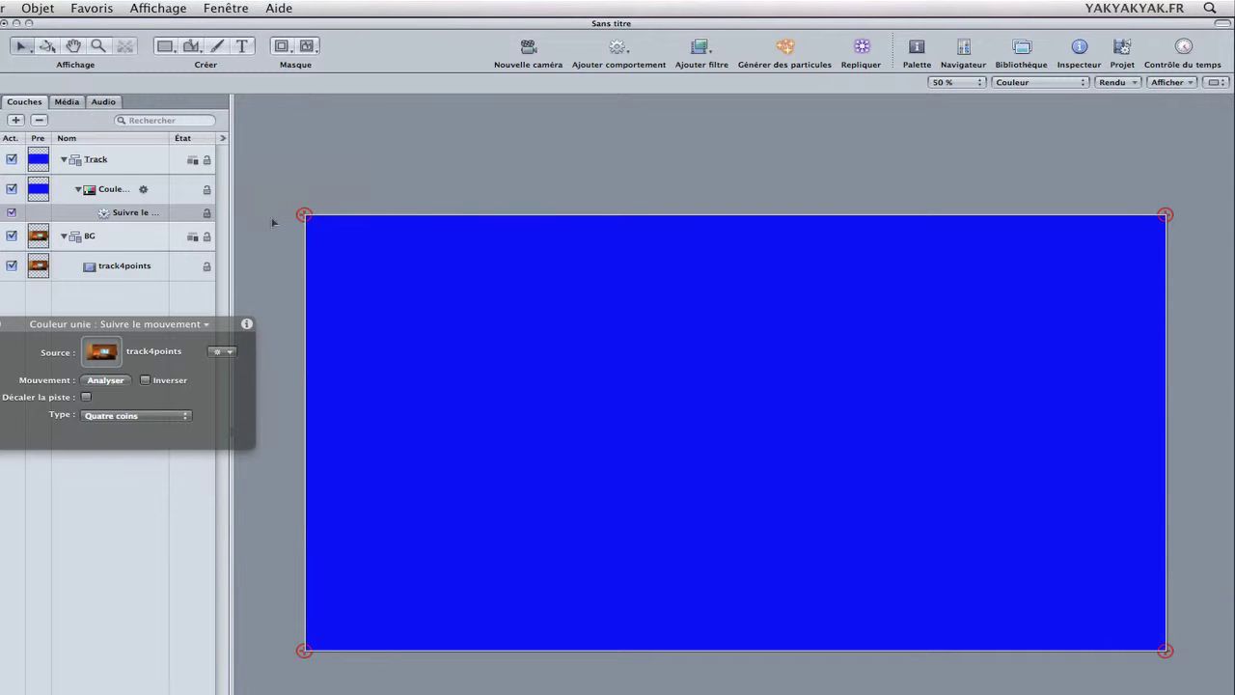
Place the four corner trackers of the blue solid on the matching corners of the monitor's screen
{"action": "left_click", "coordinate": [305, 215]}
{"action": "left_click_drag", "start_coordinate": [305, 214], "coordinate": [670, 341]}
{"action": "left_click_drag", "start_coordinate": [306, 658], "coordinate": [672, 476]}
{"action": "left_click_drag", "start_coordinate": [1165, 649], "coordinate": [913, 484]}
{"action": "left_click_drag", "start_coordinate": [1163, 216], "coordinate": [921, 341]}
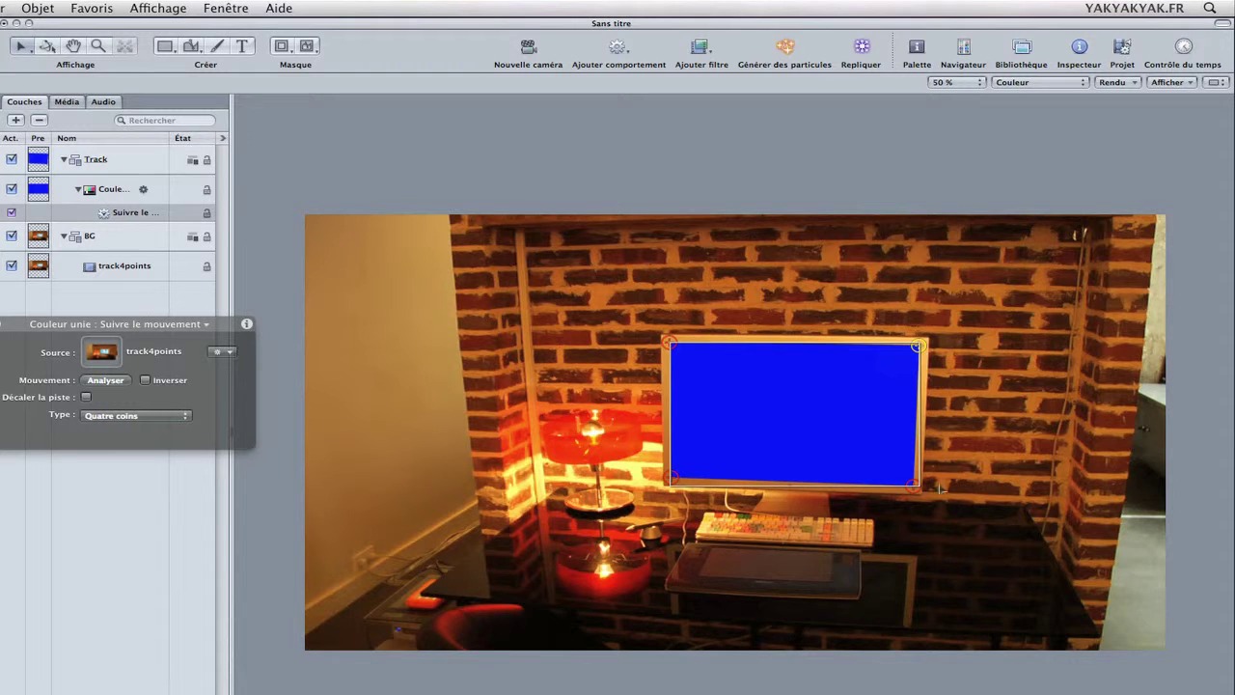
Refine the upper-left tracker's position on the corner of the monitor's screen
{"action": "left_click", "coordinate": [671, 345]}
{"action": "key", "text": "super+equal"}
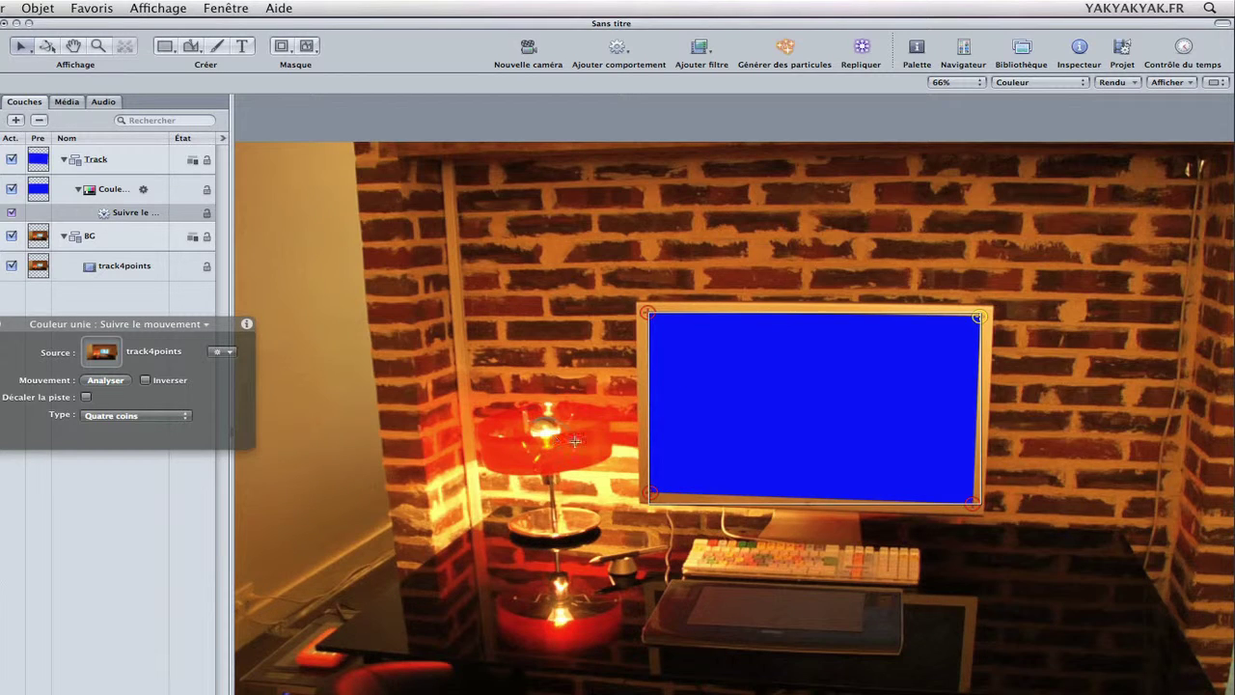
{"action": "key", "text": "super+equal"}
{"action": "left_click_drag", "start_coordinate": [604, 253], "coordinate": [605, 253]}
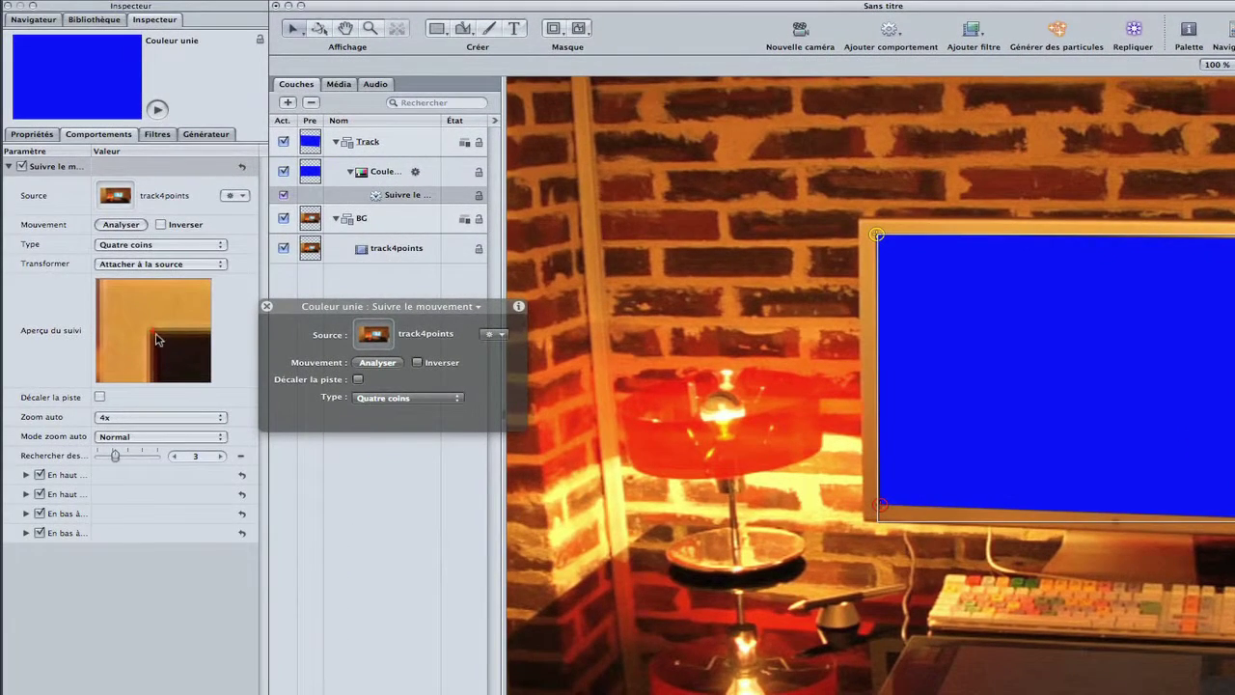
Nudge the upper-left tracker exactly onto the monitor screen's corner and bring up the upper-right tracker's preview
{"action": "left_click", "coordinate": [60, 474]}
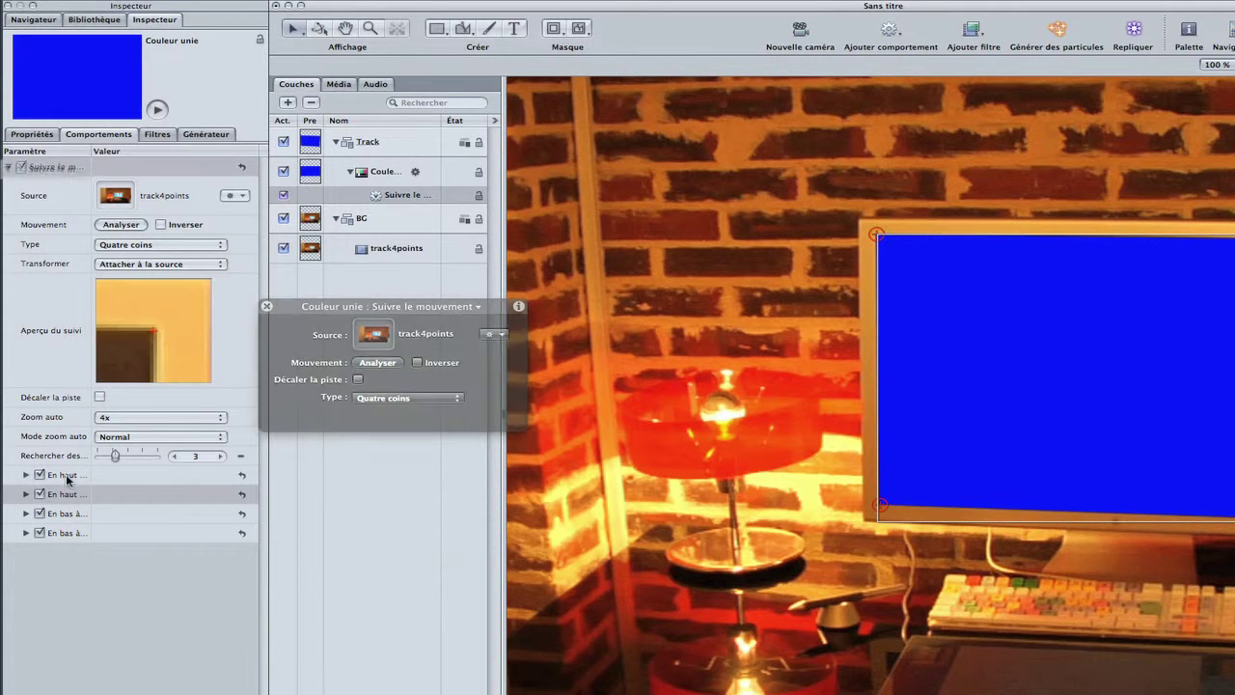
{"action": "left_click_drag", "start_coordinate": [170, 360], "coordinate": [174, 359]}
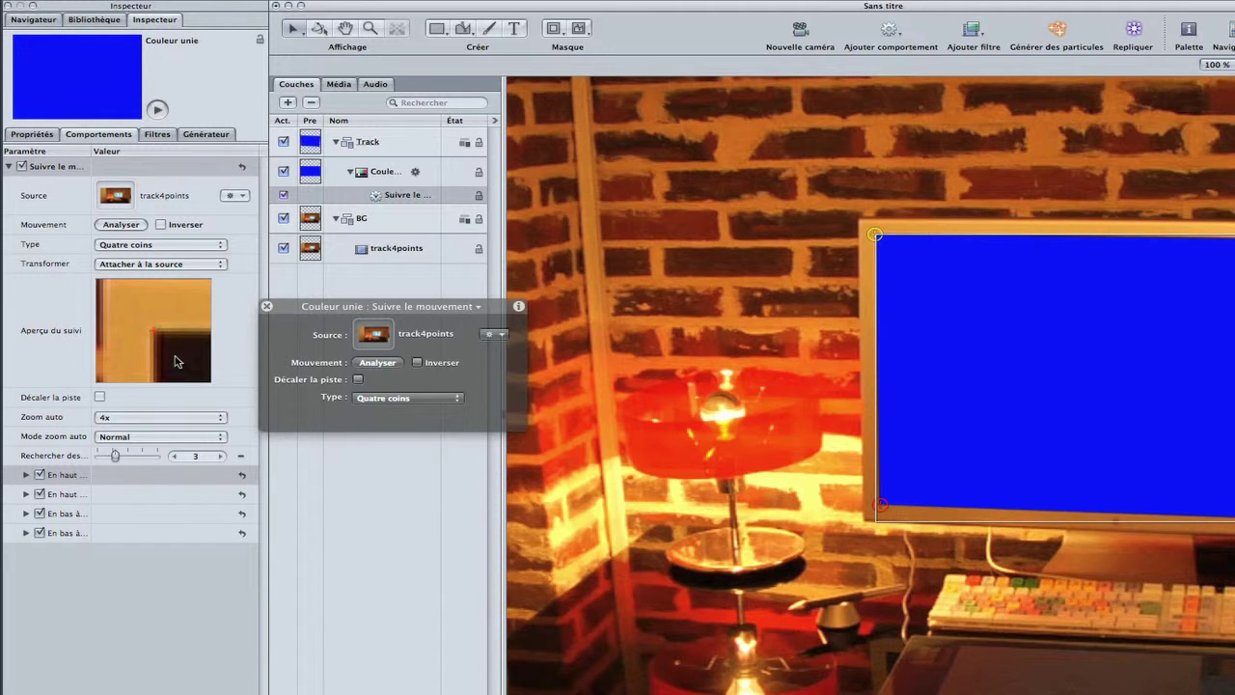
{"action": "left_click", "coordinate": [66, 496]}
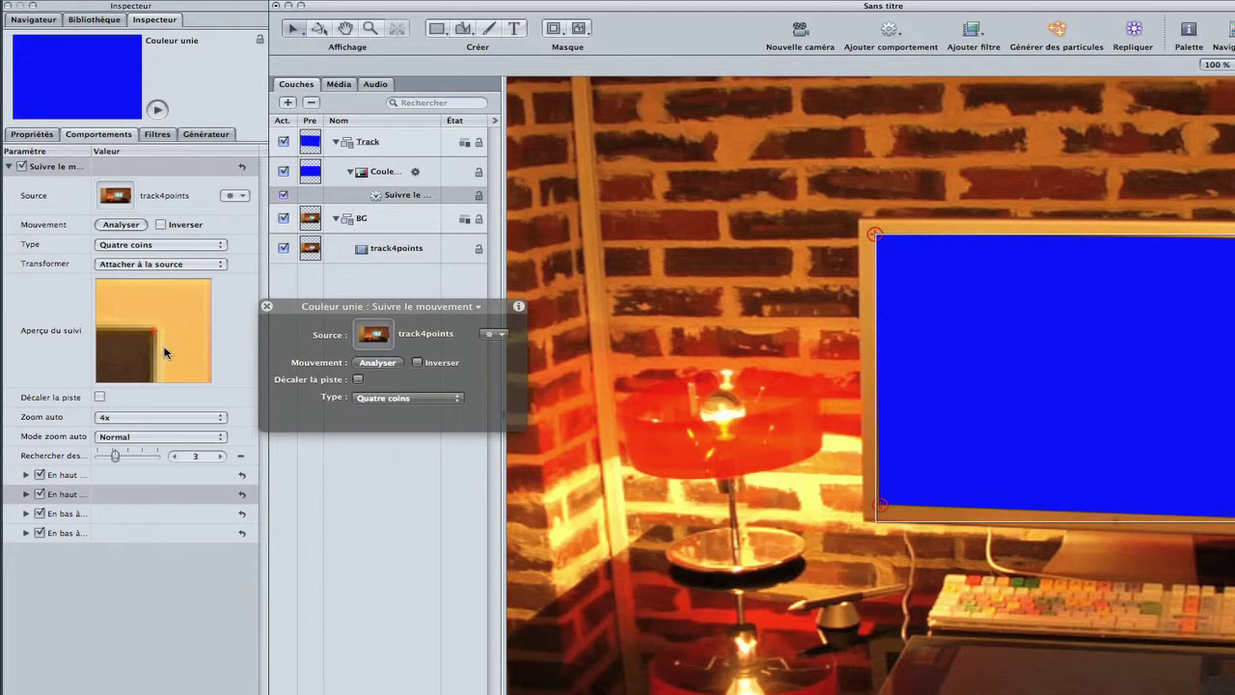
Reduce the upper-left tracker's track size (Taille piste) to 22 and collapse the tracker settings
{"action": "left_click", "coordinate": [26, 494]}
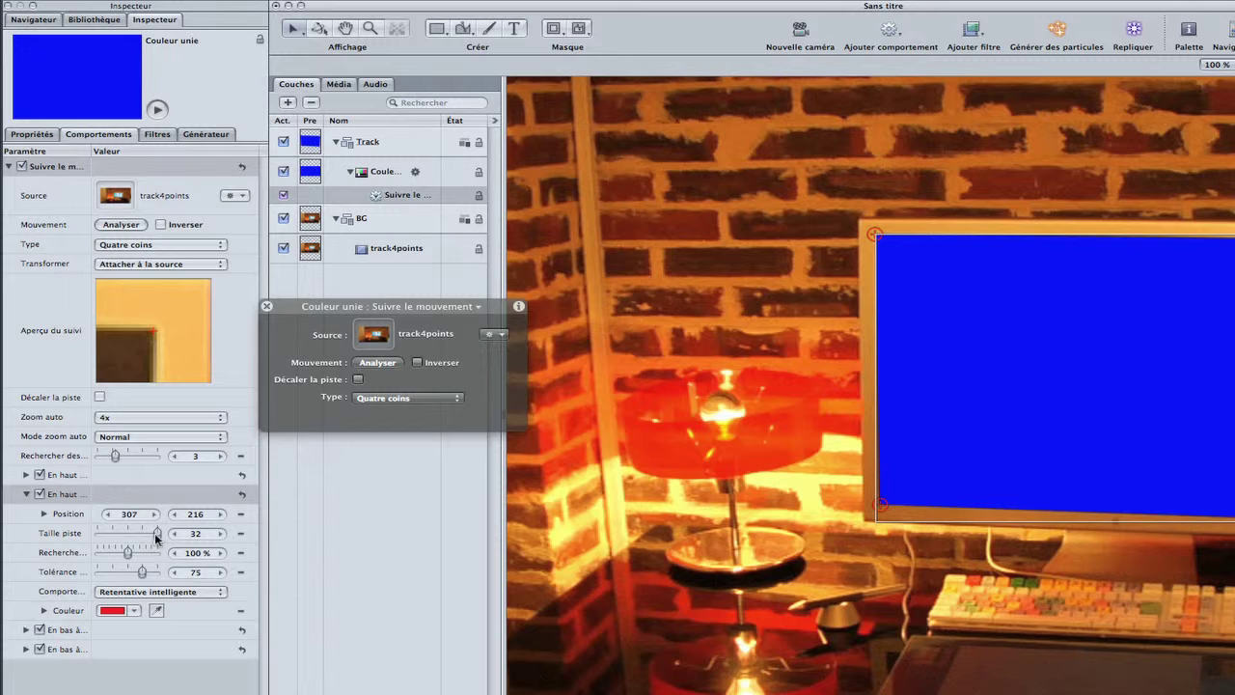
{"action": "left_click", "coordinate": [26, 475]}
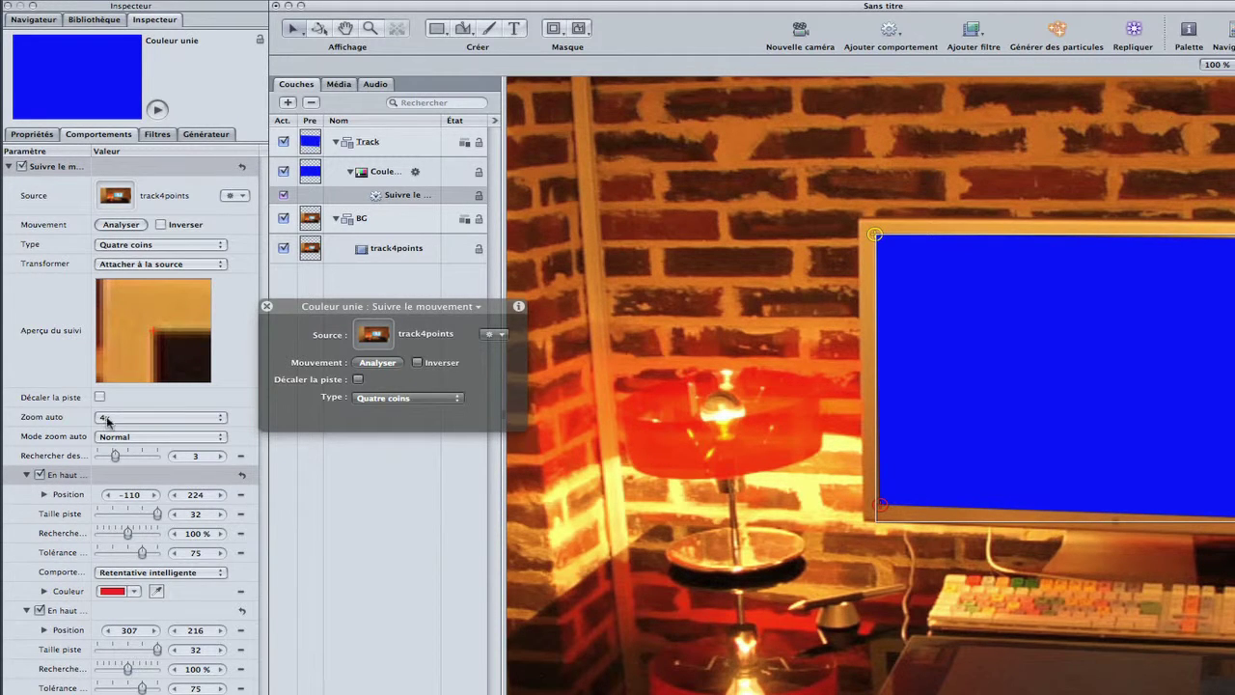
{"action": "left_click_drag", "start_coordinate": [157, 514], "coordinate": [137, 519]}
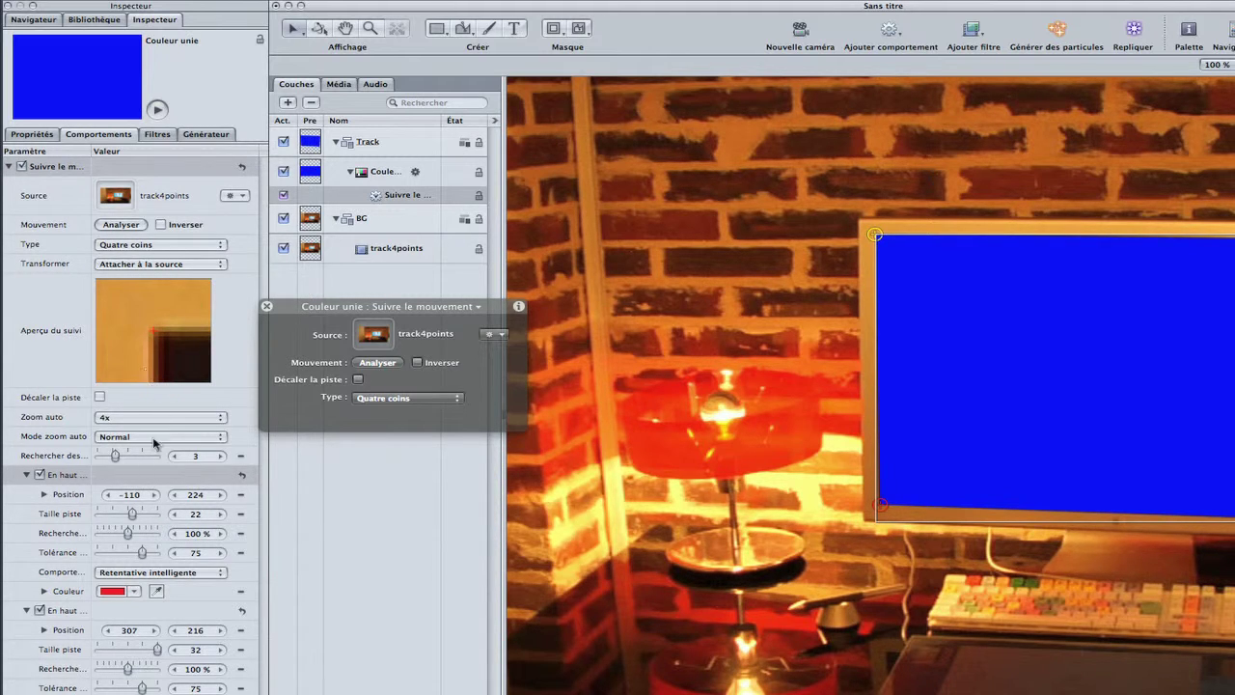
{"action": "left_click", "coordinate": [25, 475]}
{"action": "left_click", "coordinate": [26, 494]}
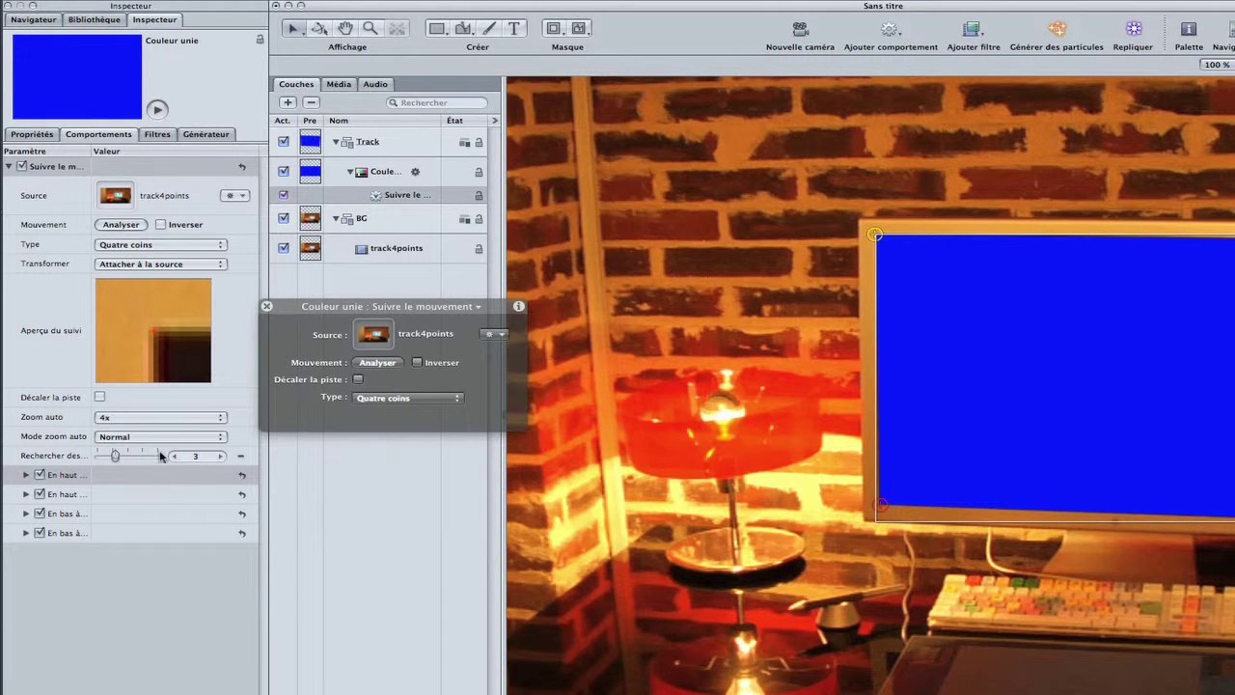
Align the lower-left tracker with the screen's corner at about -107, -112 and set its track size to 20
{"action": "left_click", "coordinate": [43, 514]}
{"action": "left_click", "coordinate": [55, 534]}
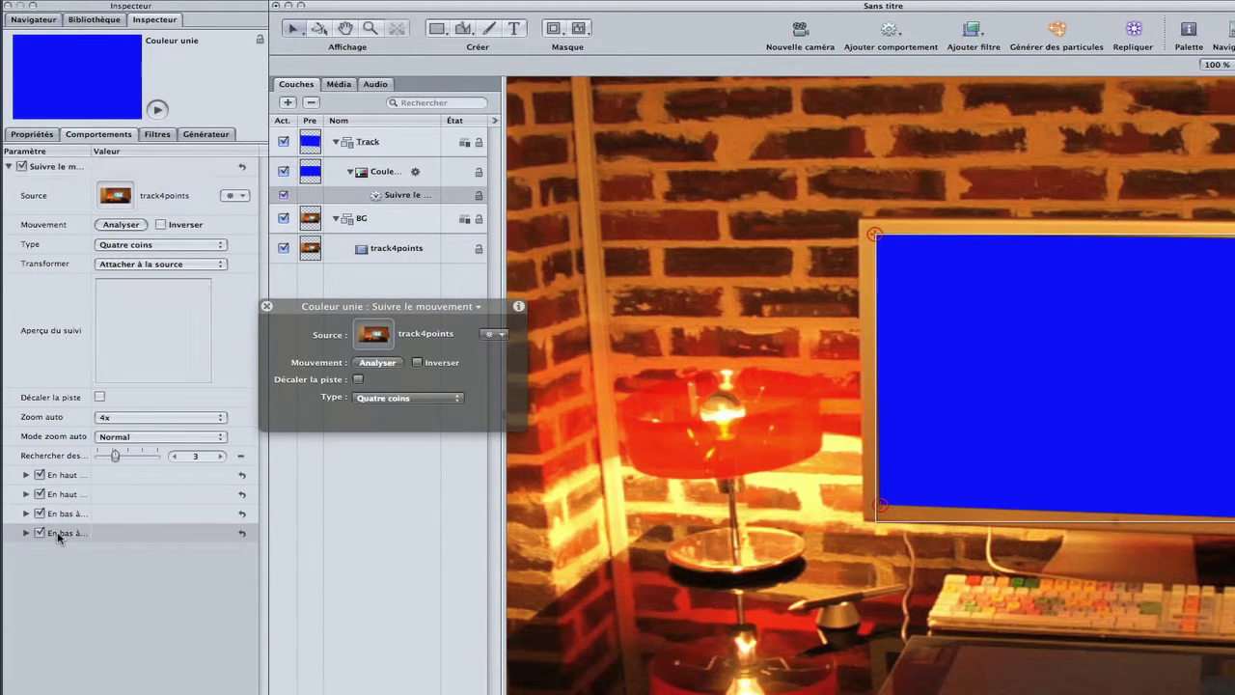
{"action": "left_click_drag", "start_coordinate": [160, 362], "coordinate": [163, 362]}
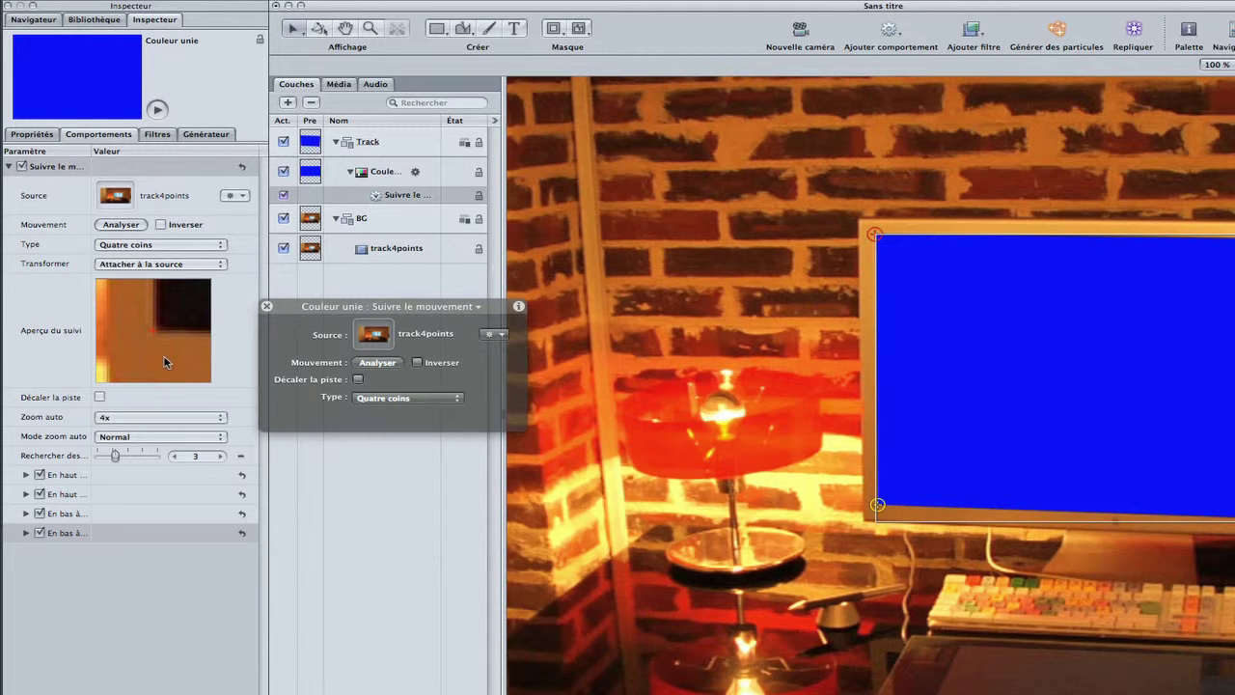
{"action": "left_click", "coordinate": [26, 533]}
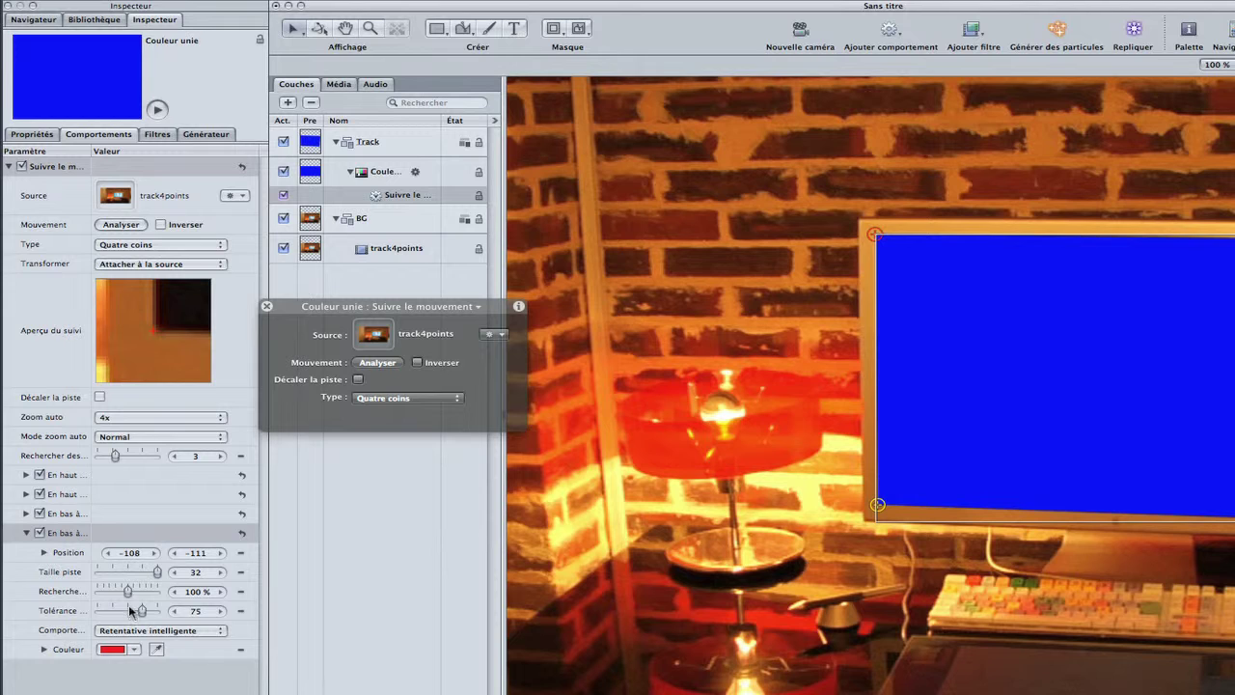
{"action": "left_click_drag", "start_coordinate": [158, 577], "coordinate": [127, 575]}
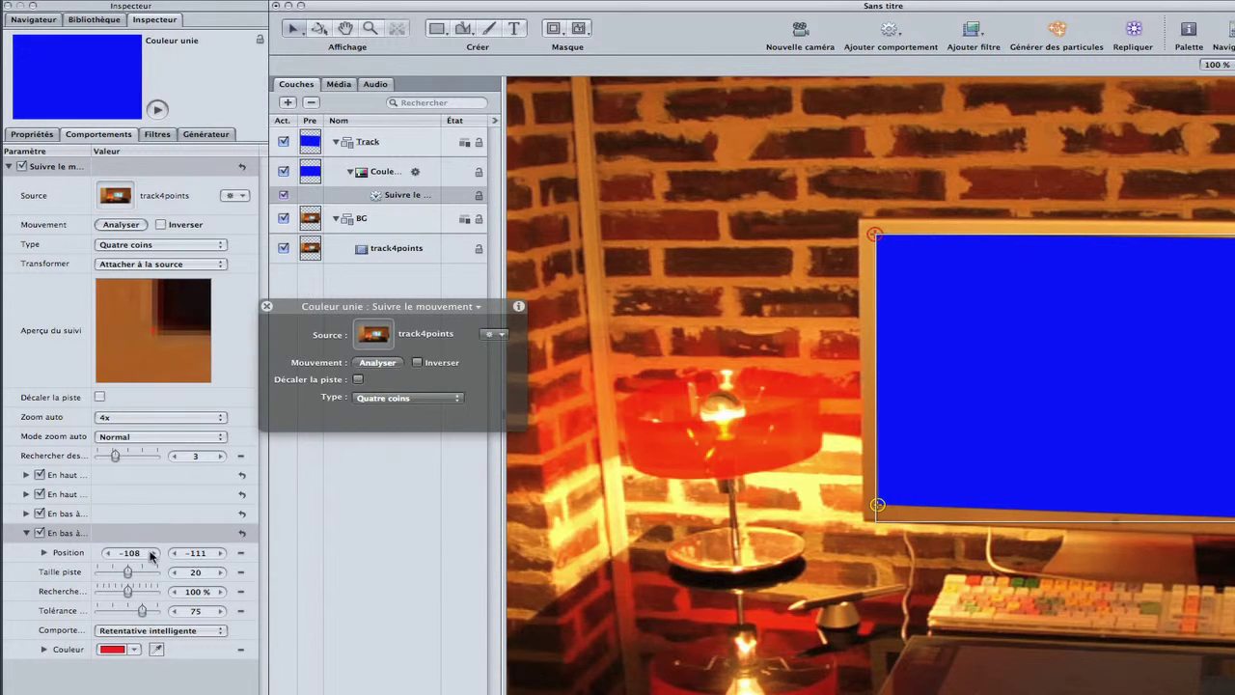
{"action": "left_click_drag", "start_coordinate": [162, 369], "coordinate": [152, 314]}
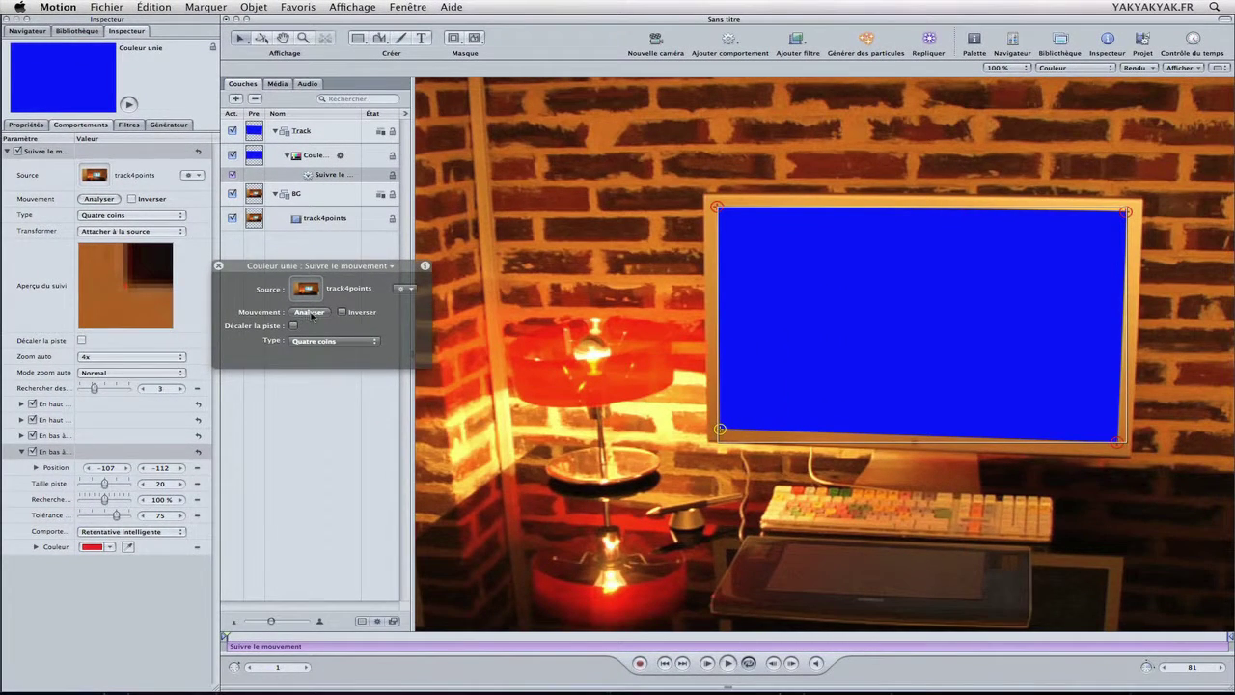
Analyze the four-corner motion over the whole clip and fit the composition in the canvas
{"action": "left_click", "coordinate": [311, 315]}
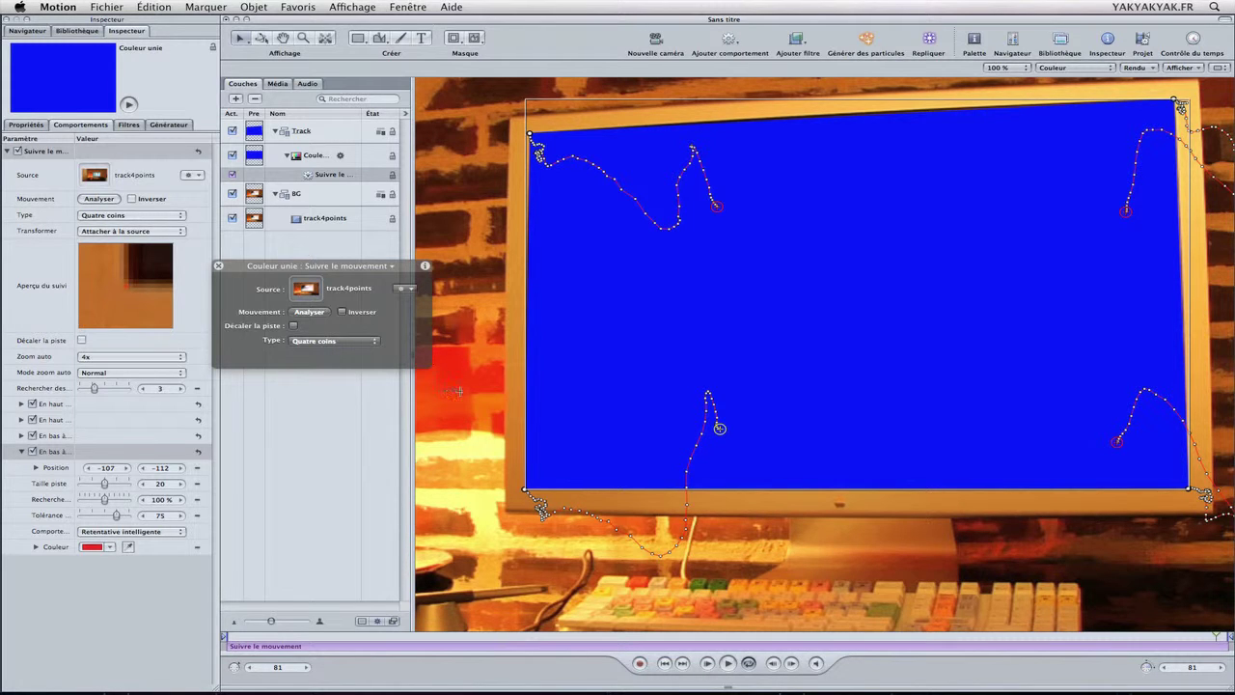
{"action": "key", "text": "shift+z"}
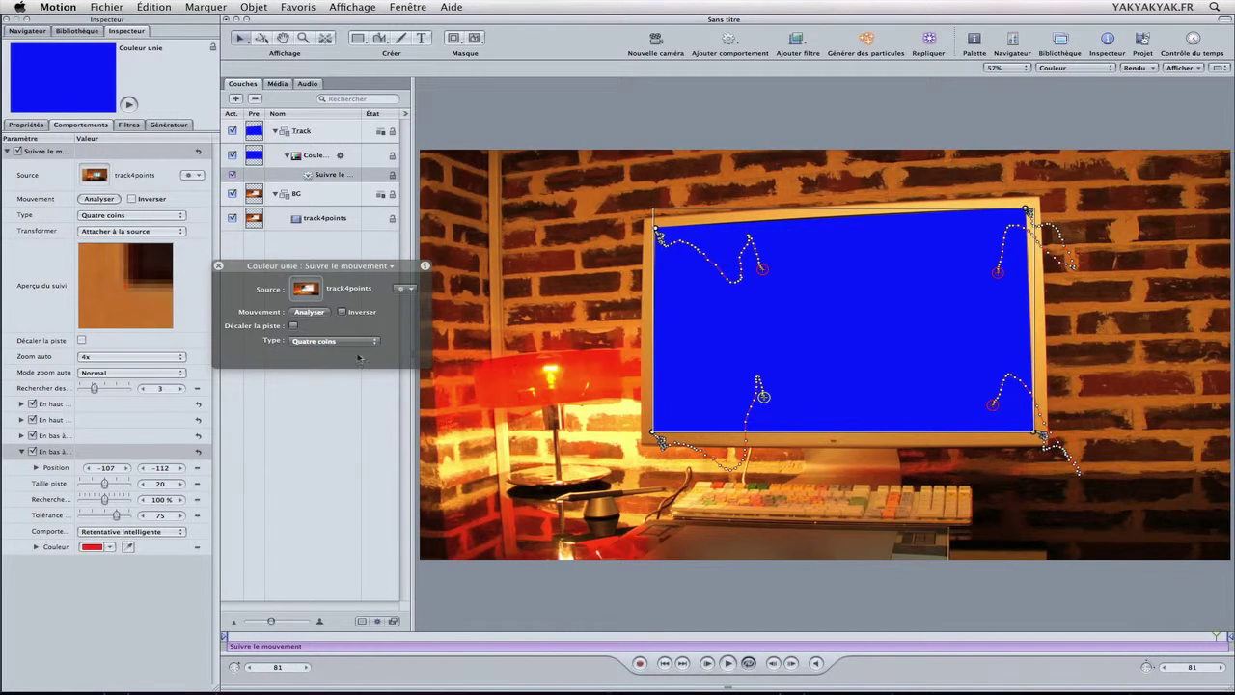
Check the analyzed track by playing the clip with the blue solid hidden, and show the solid again
{"action": "left_click", "coordinate": [233, 156]}
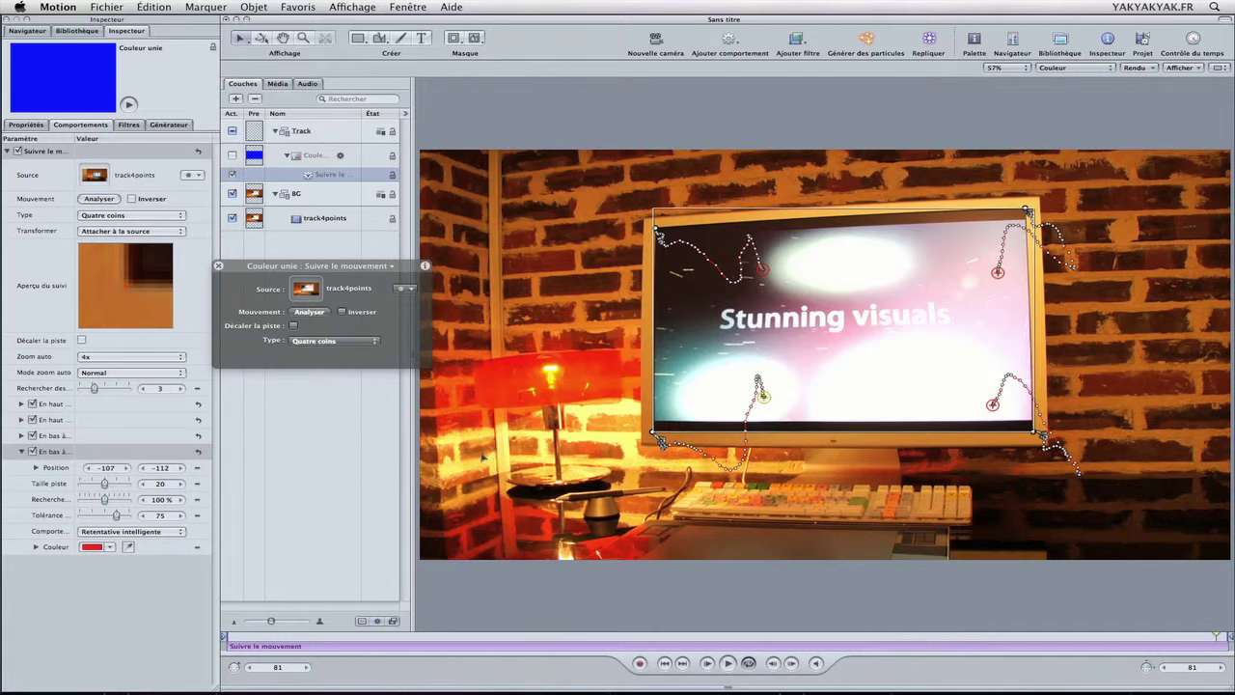
{"action": "left_click_drag", "start_coordinate": [764, 638], "coordinate": [105, 590]}
{"action": "left_click", "coordinate": [729, 666]}
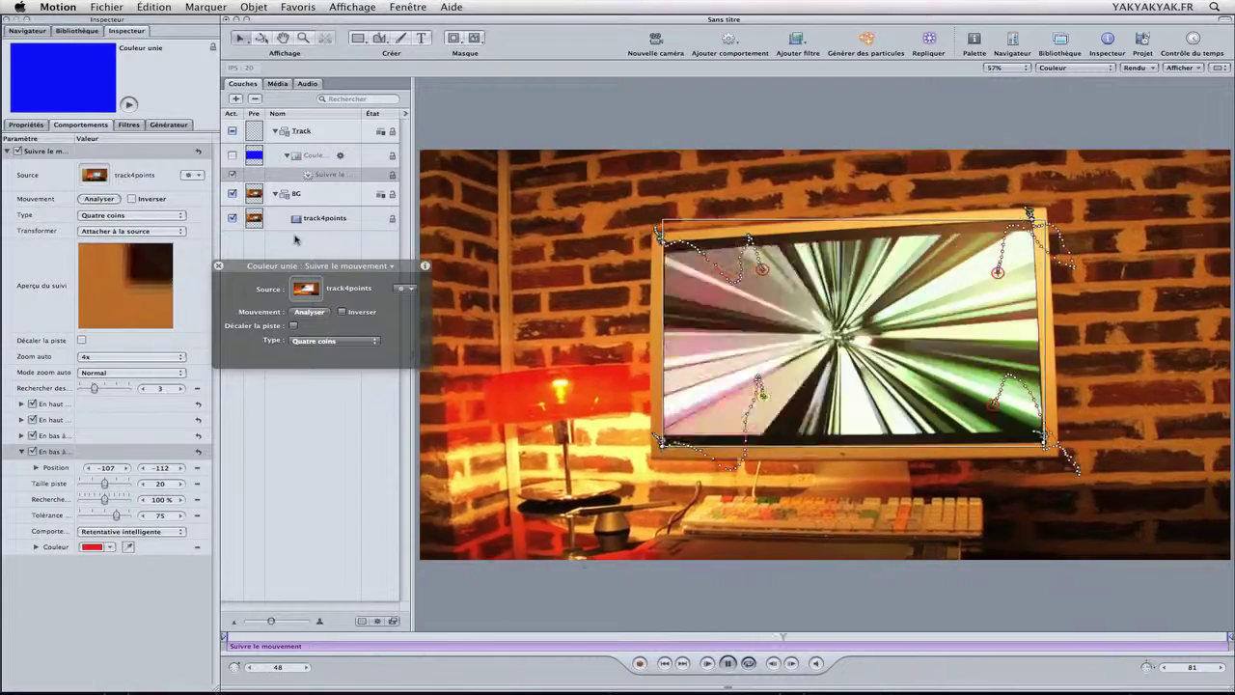
{"action": "left_click", "coordinate": [232, 156]}
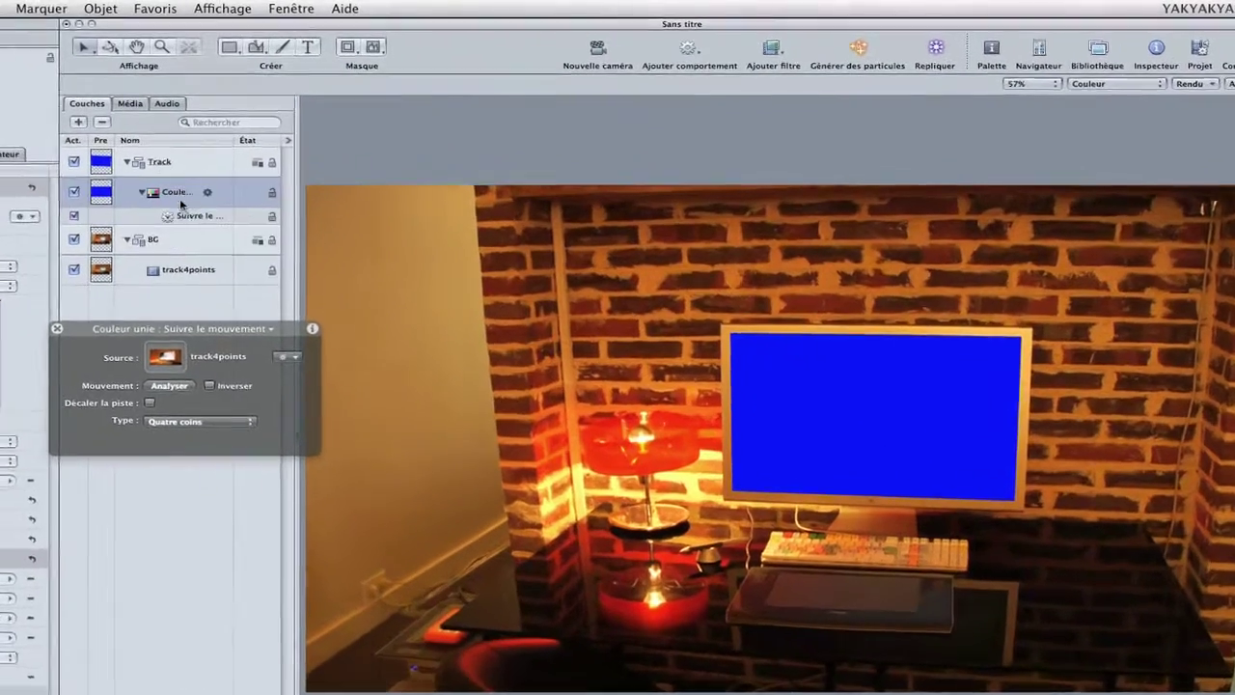
Add a drop zone above the blue solid in the Track group
{"action": "left_click", "coordinate": [295, 156]}
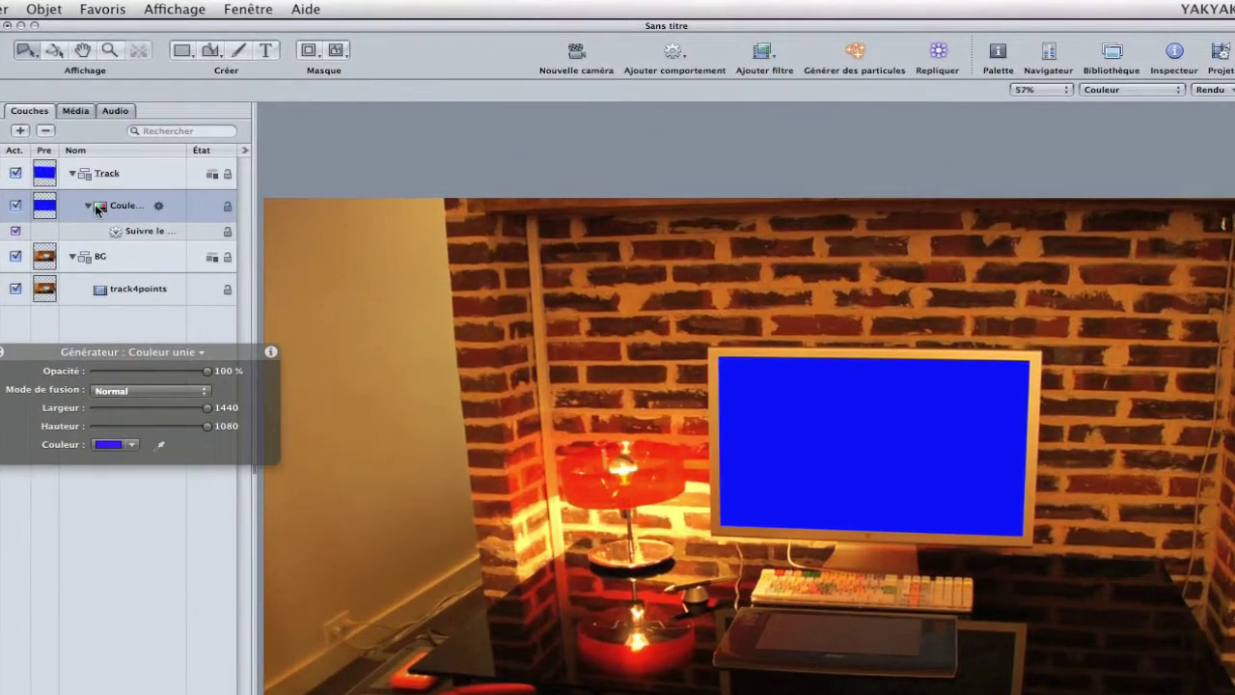
{"action": "left_click", "coordinate": [47, 9]}
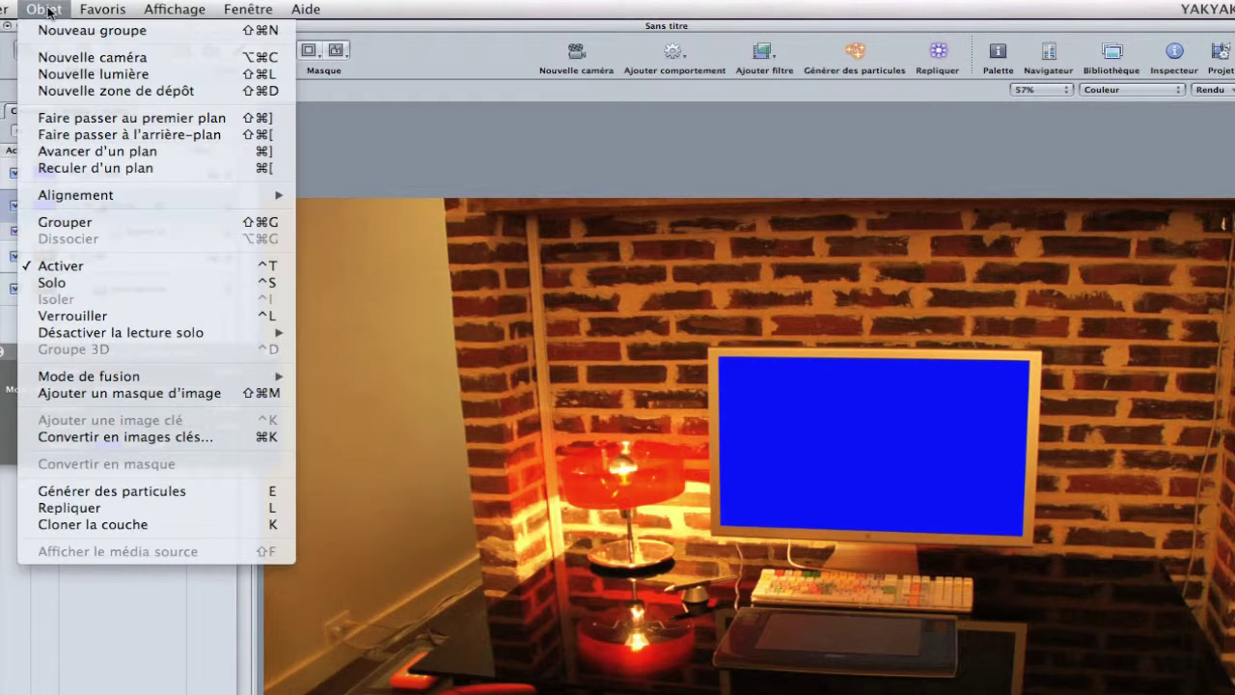
{"action": "left_click", "coordinate": [67, 89]}
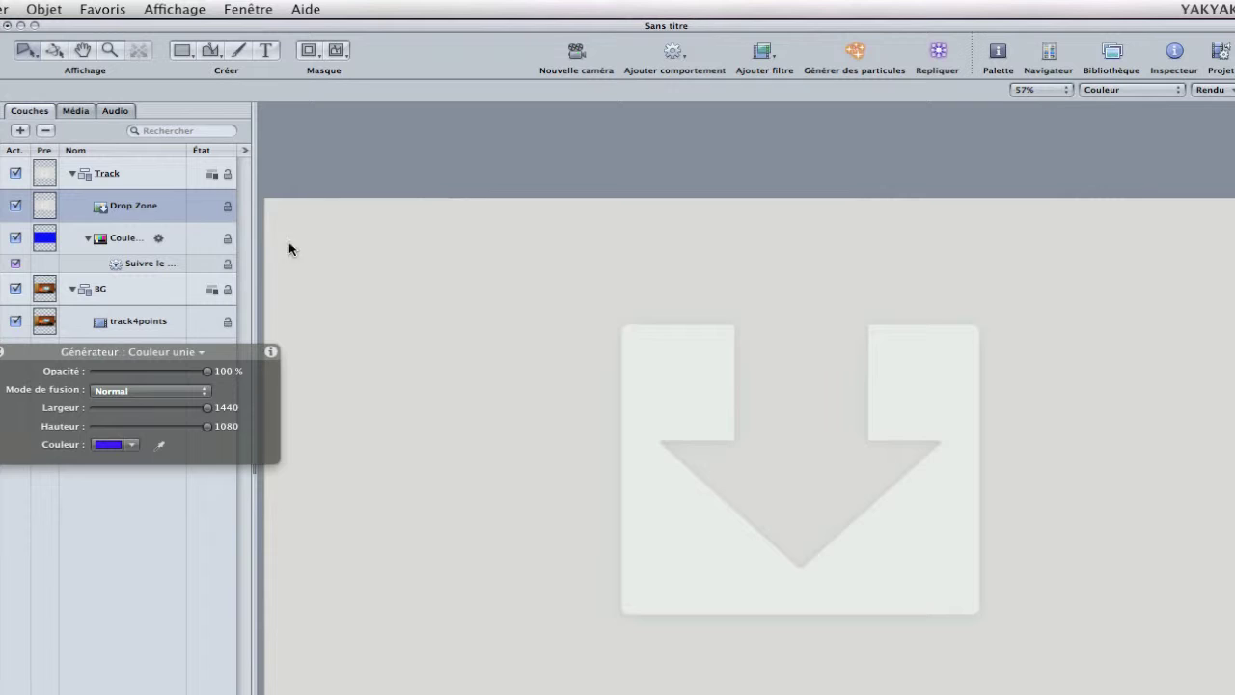
Transfer the Suivre le mouvement behavior to the drop zone, disable the solid, and set the behavior's source to track4points
{"action": "left_click_drag", "start_coordinate": [138, 266], "coordinate": [135, 206]}
{"action": "left_click", "coordinate": [15, 256]}
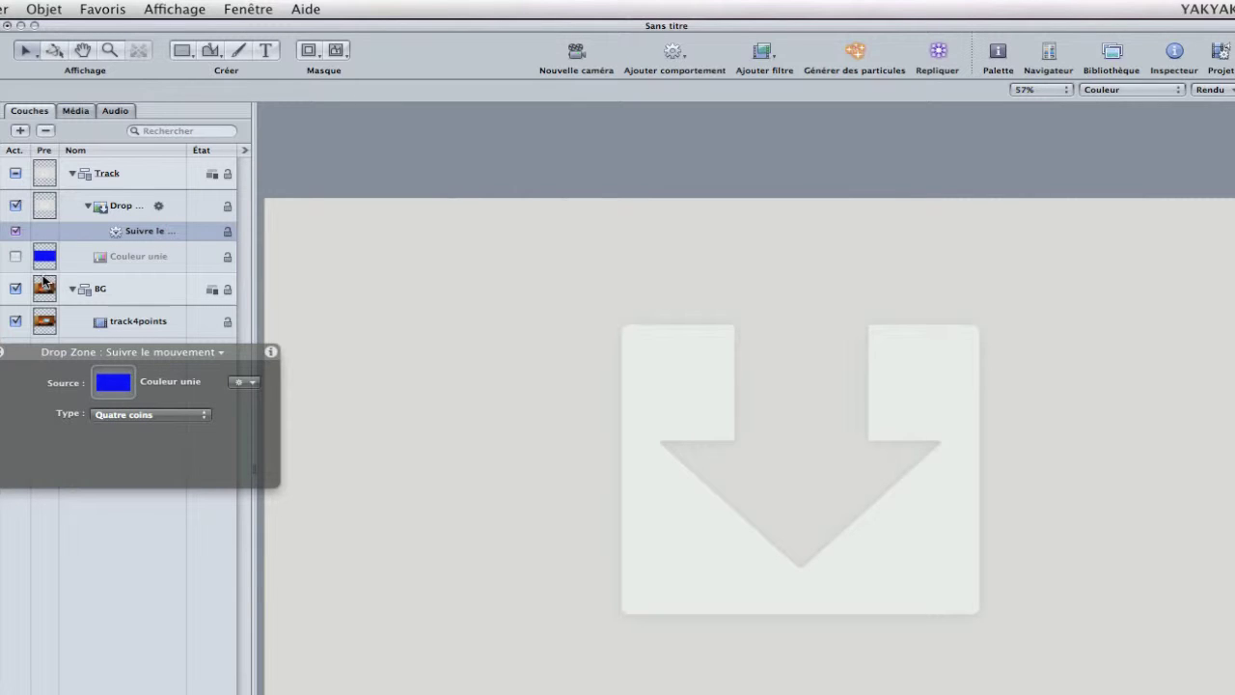
{"action": "left_click", "coordinate": [128, 208]}
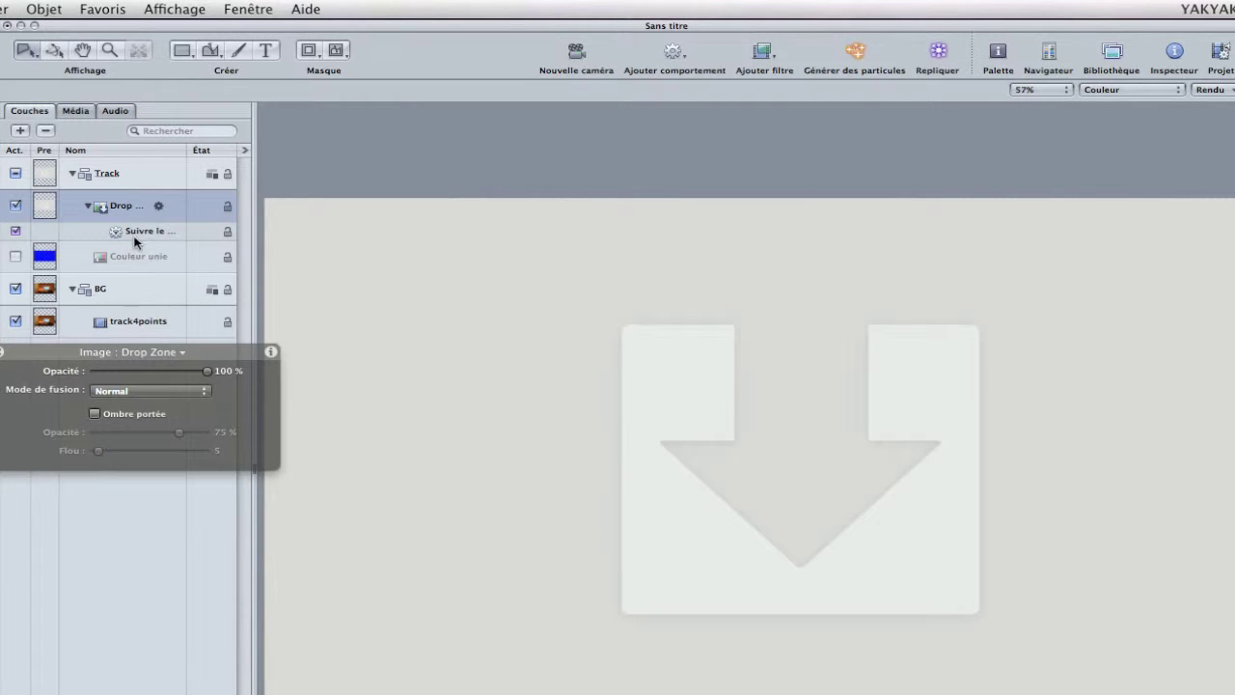
{"action": "left_click", "coordinate": [139, 235]}
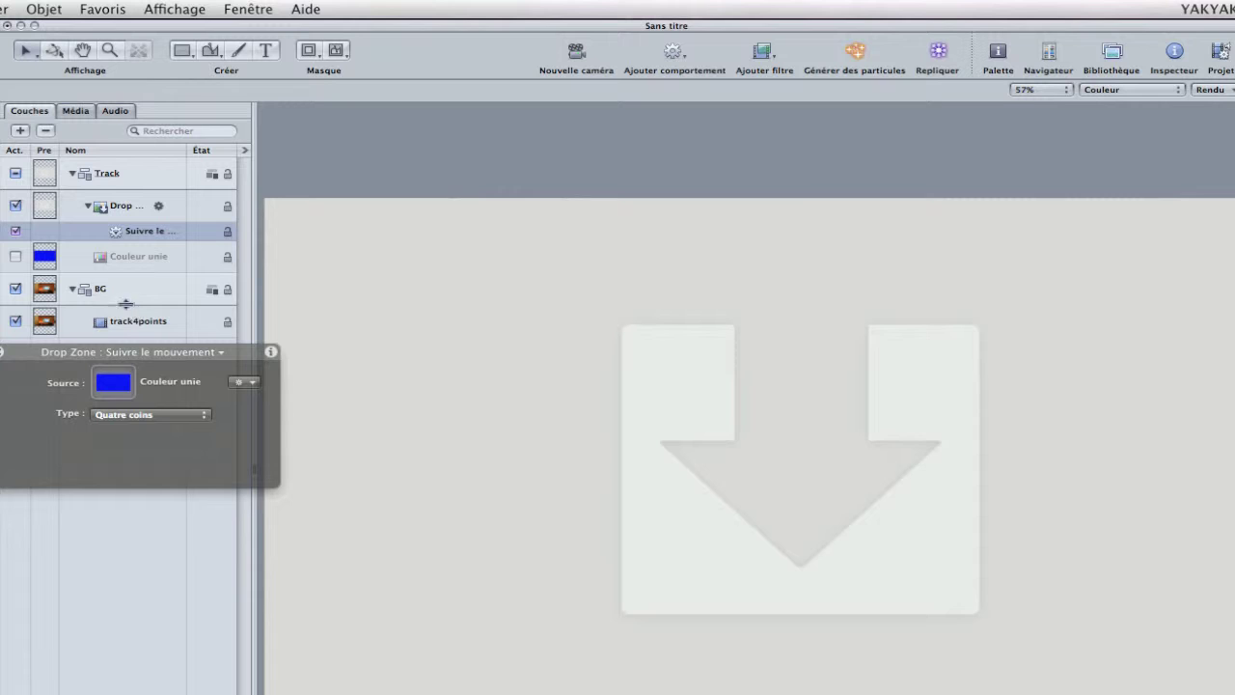
{"action": "left_click_drag", "start_coordinate": [99, 325], "coordinate": [112, 383]}
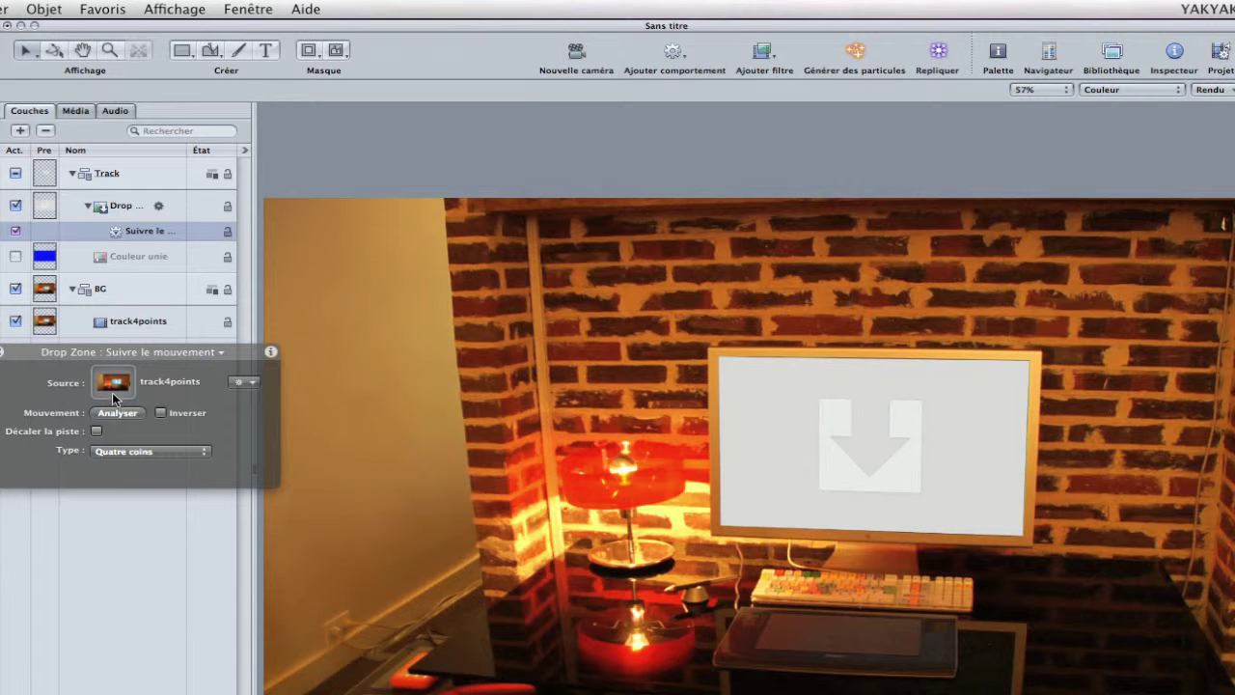
Delete the Couleur unie layer from the Track group and play back the tracked drop zone
{"action": "left_click", "coordinate": [148, 264]}
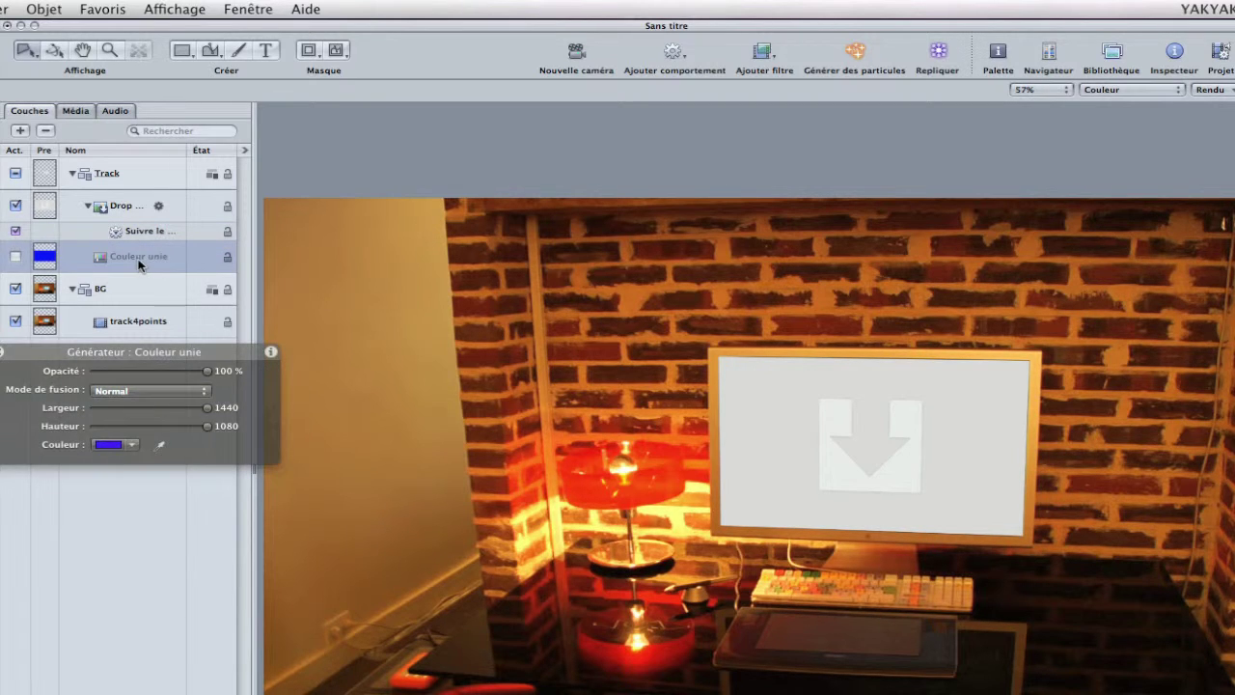
{"action": "key", "text": "Delete"}
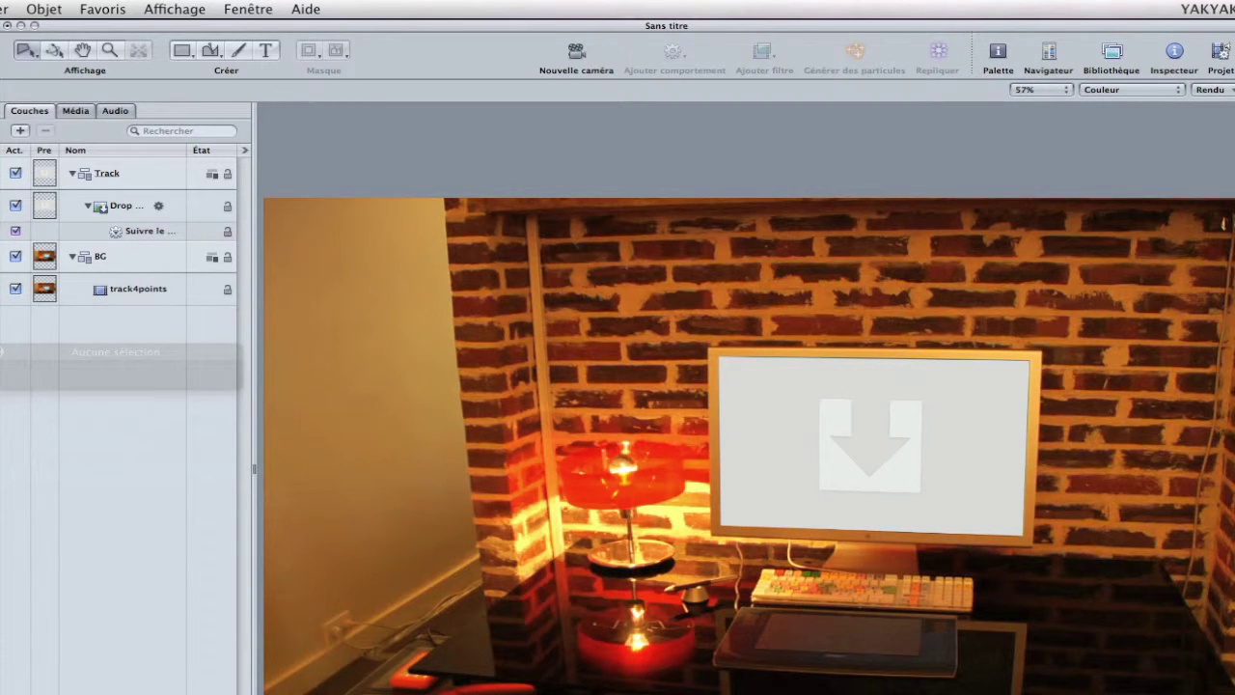
{"action": "left_click", "coordinate": [145, 208]}
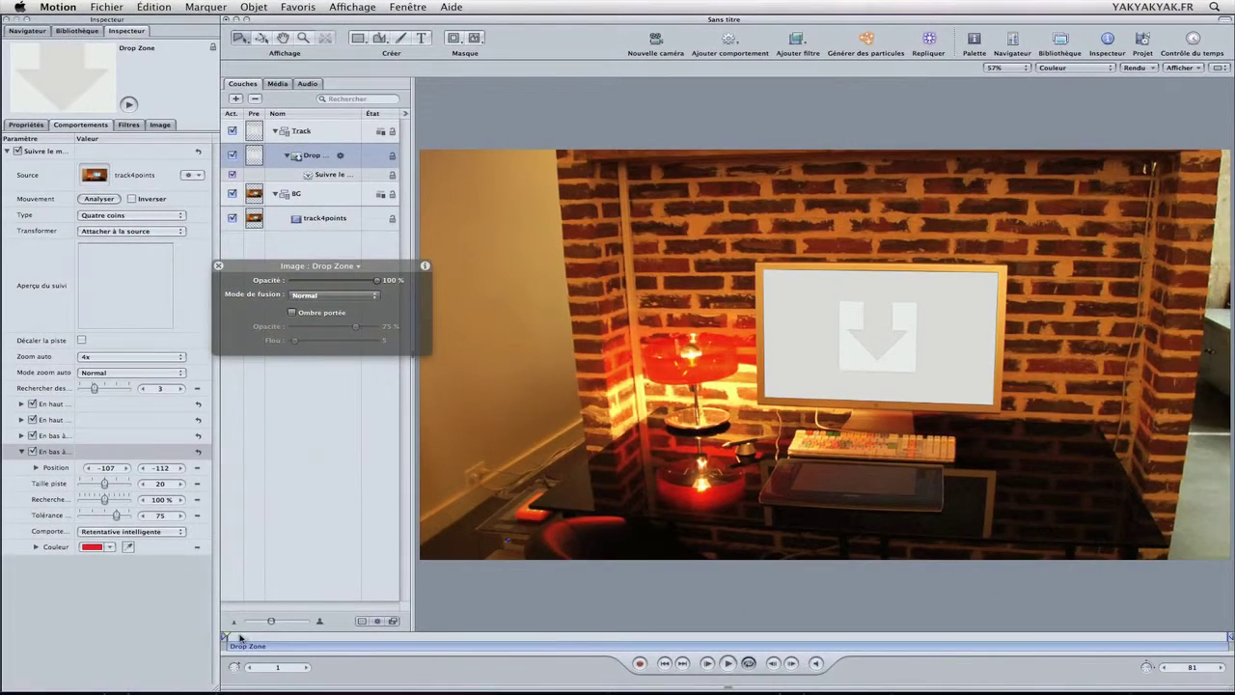
{"action": "left_click", "coordinate": [728, 664]}
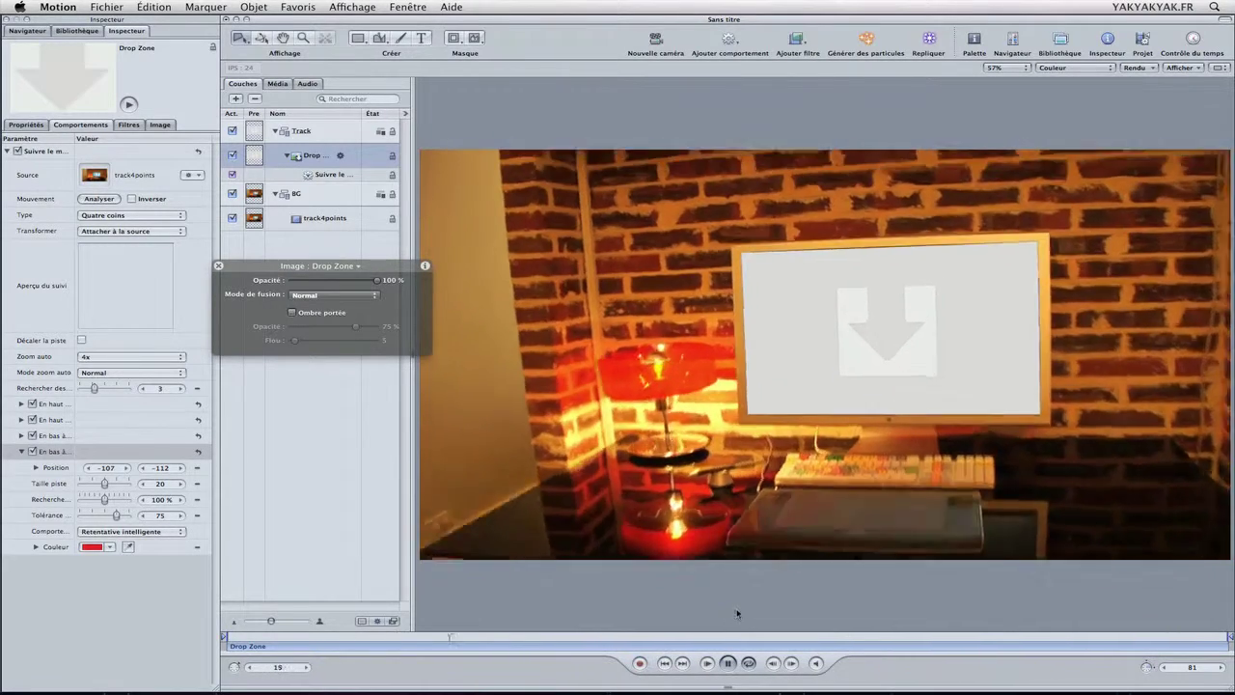
Fill the drop zone with bruit_video.mov from the medias folder and replace it with bruit_grain.mov
{"action": "left_click", "coordinate": [27, 31]}
{"action": "left_click_drag", "start_coordinate": [174, 342], "coordinate": [838, 338]}
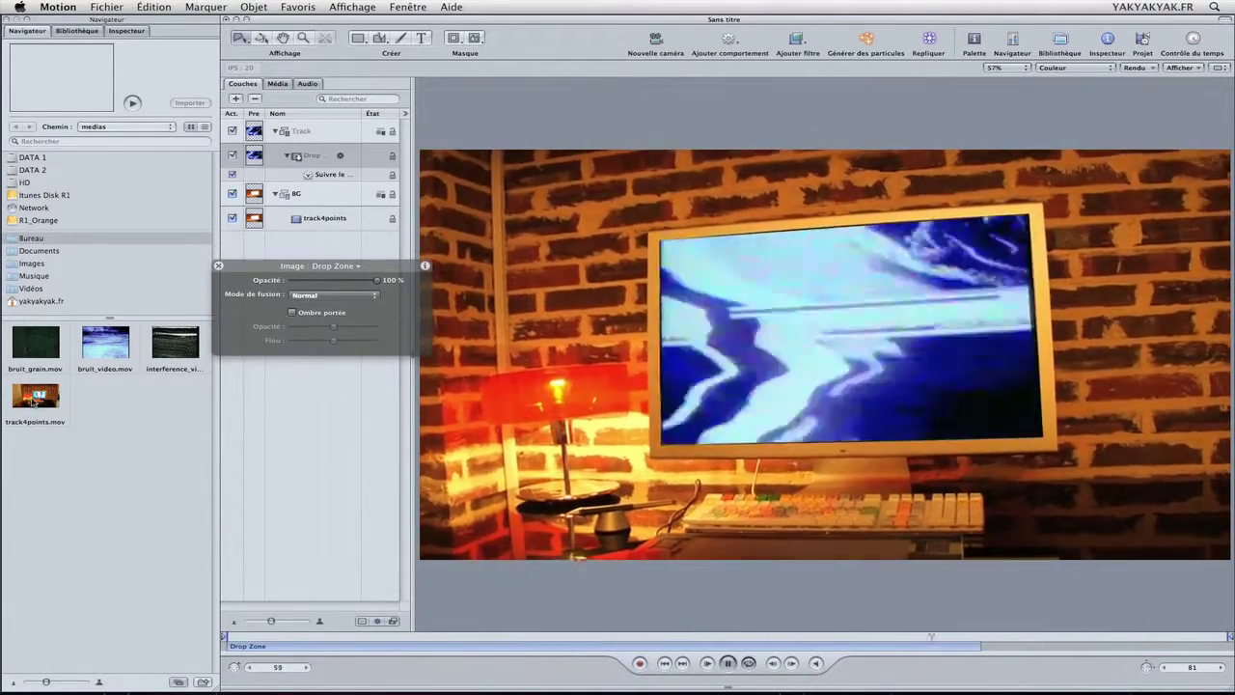
{"action": "left_click_drag", "start_coordinate": [31, 400], "coordinate": [629, 429]}
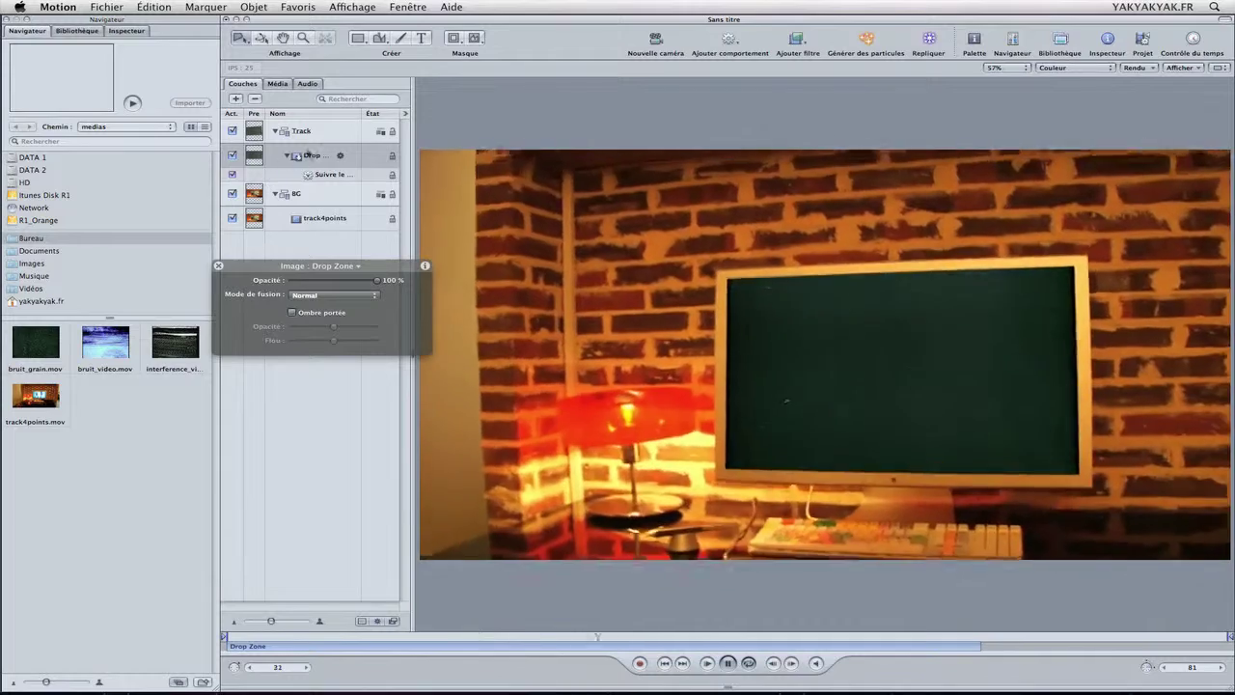
Collapse the Track group and stop the playback
{"action": "left_click", "coordinate": [281, 132]}
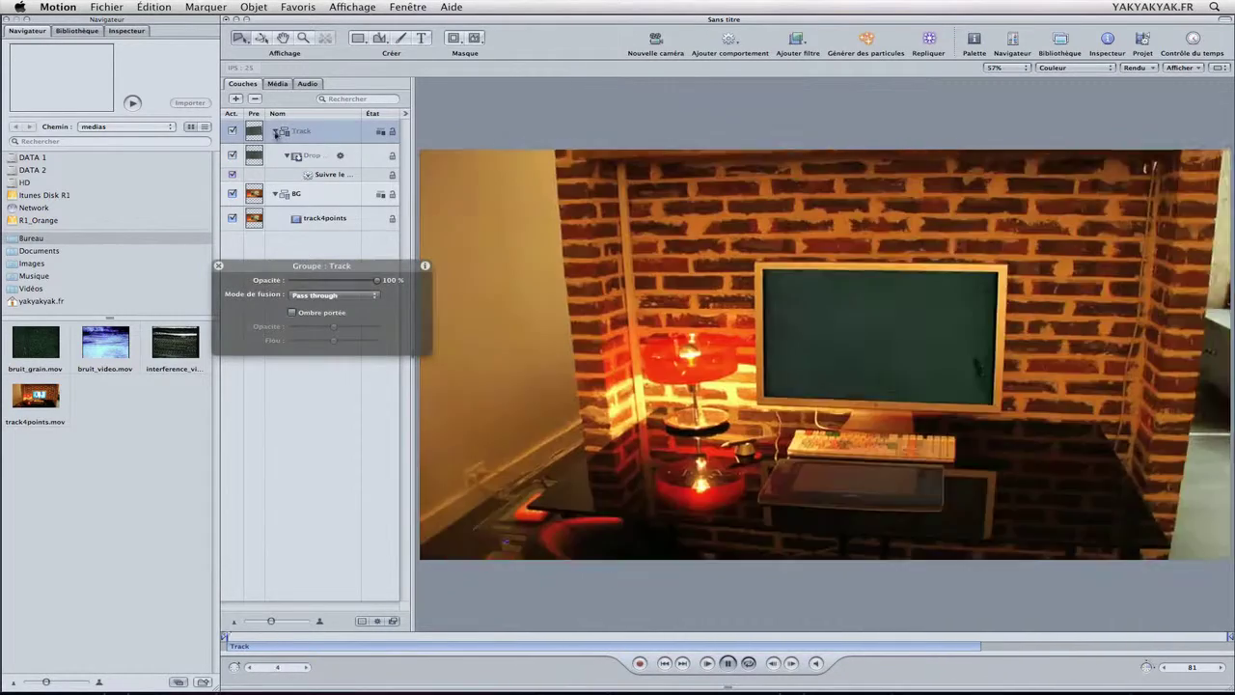
{"action": "left_click", "coordinate": [276, 131]}
{"action": "left_click", "coordinate": [727, 663]}
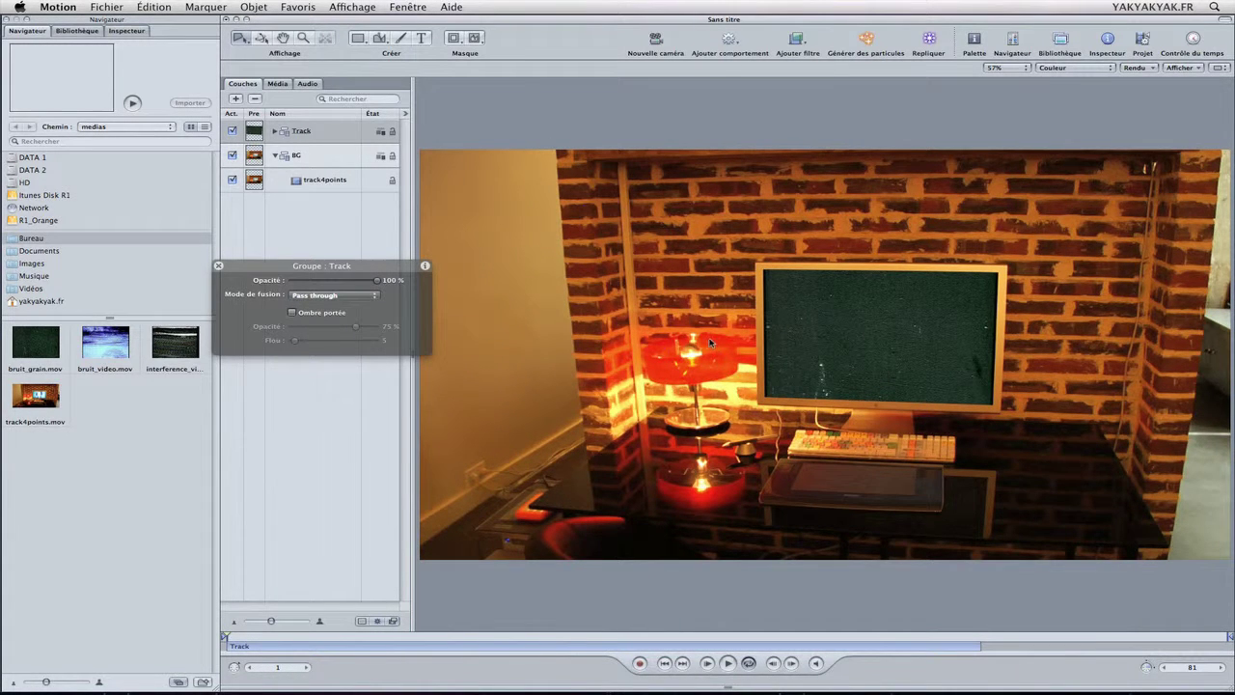
Save the project as an HD template named Ecrans 4 Points in a new theme called Tracking
{"action": "left_click", "coordinate": [107, 8]}
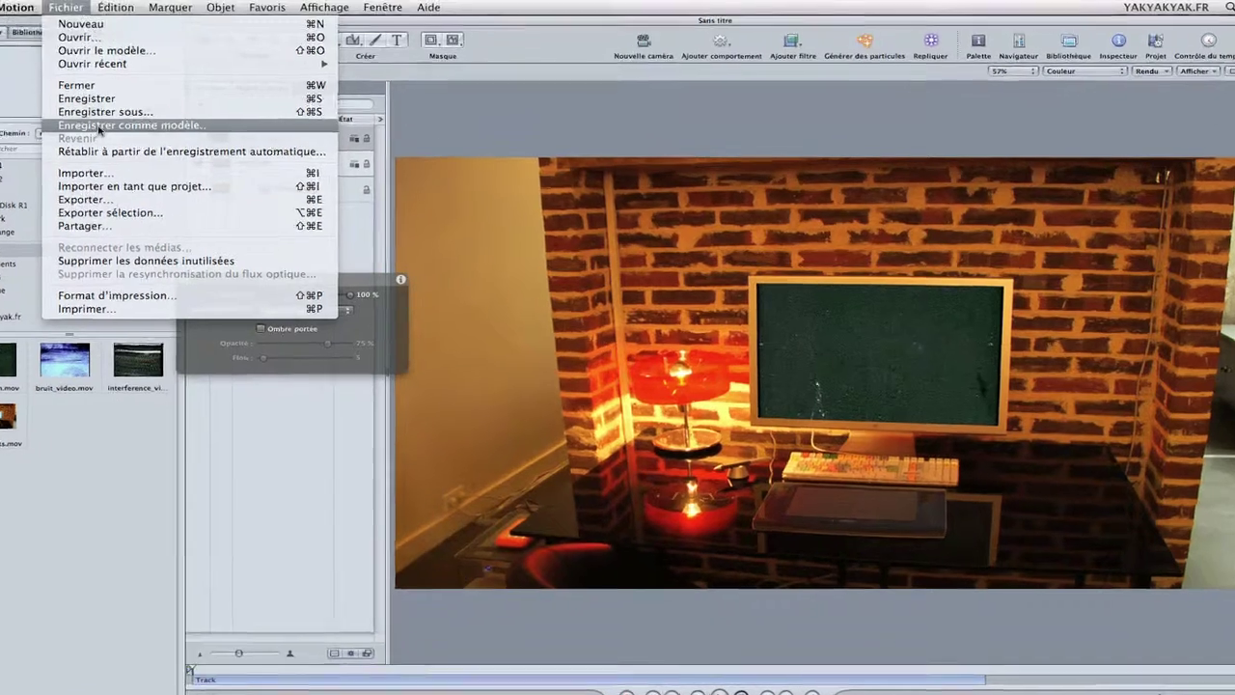
{"action": "left_click", "coordinate": [136, 120]}
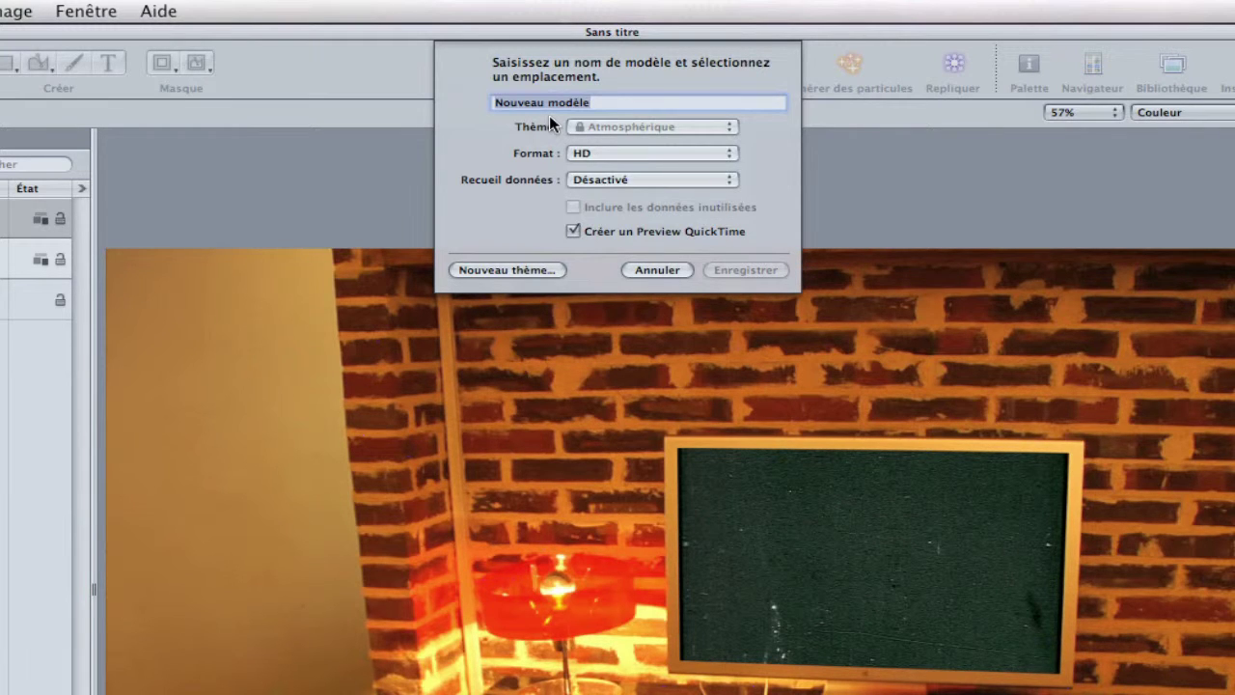
{"action": "type", "text": "Ecrans 4 Points"}
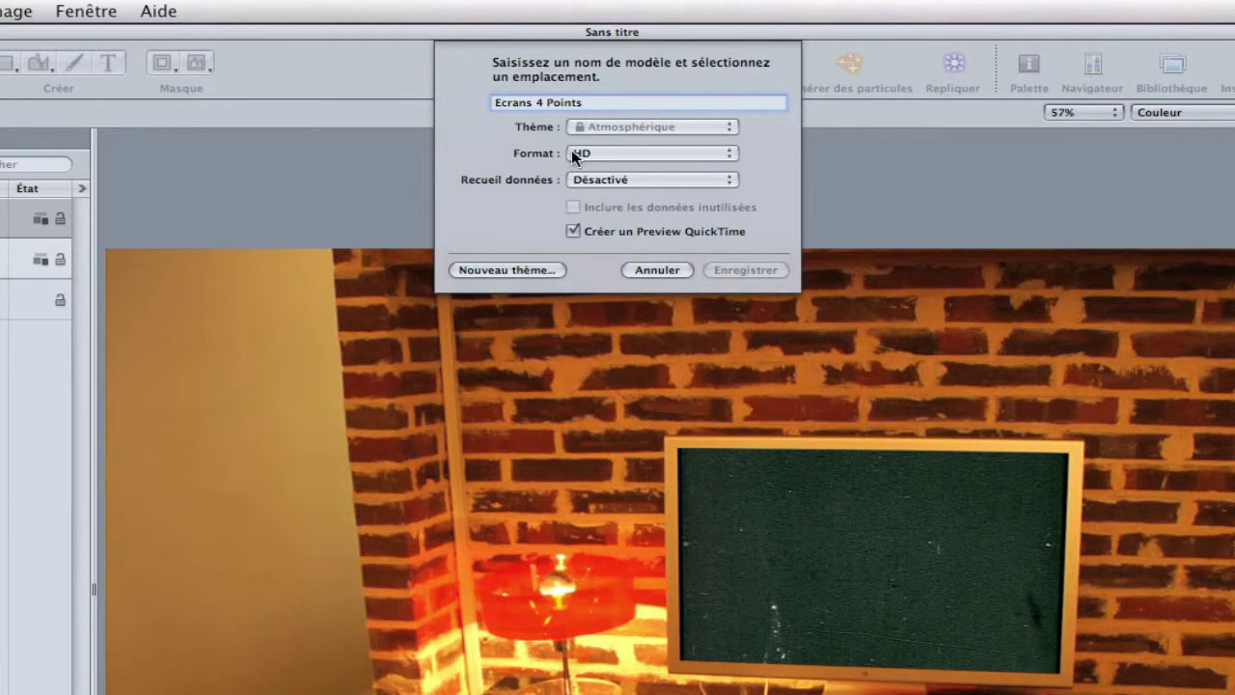
{"action": "left_click", "coordinate": [502, 269]}
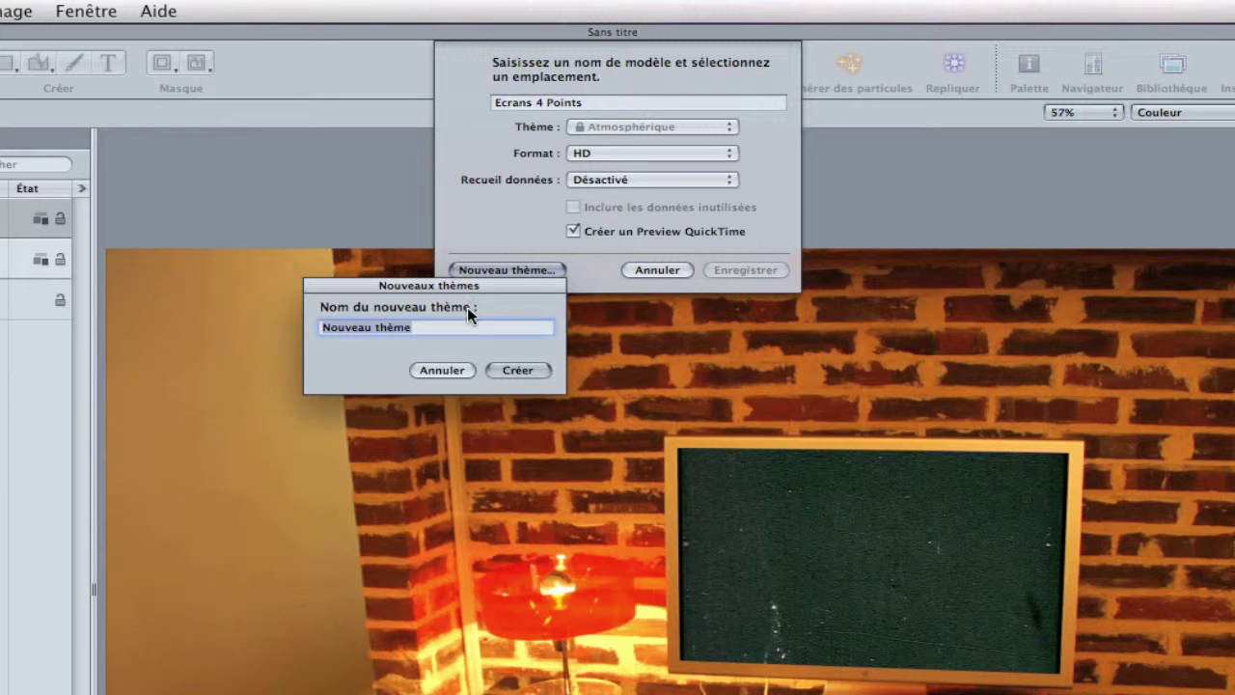
{"action": "type", "text": "Tr"}
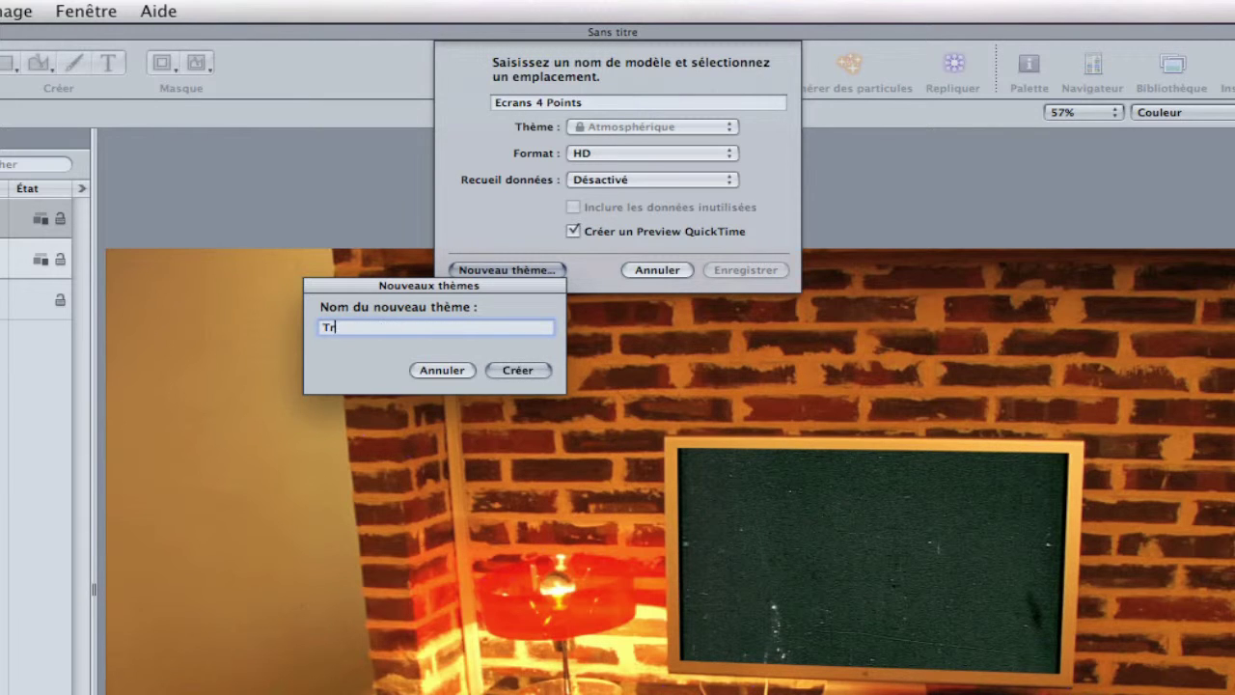
{"action": "type", "text": "acking"}
{"action": "left_click", "coordinate": [518, 370]}
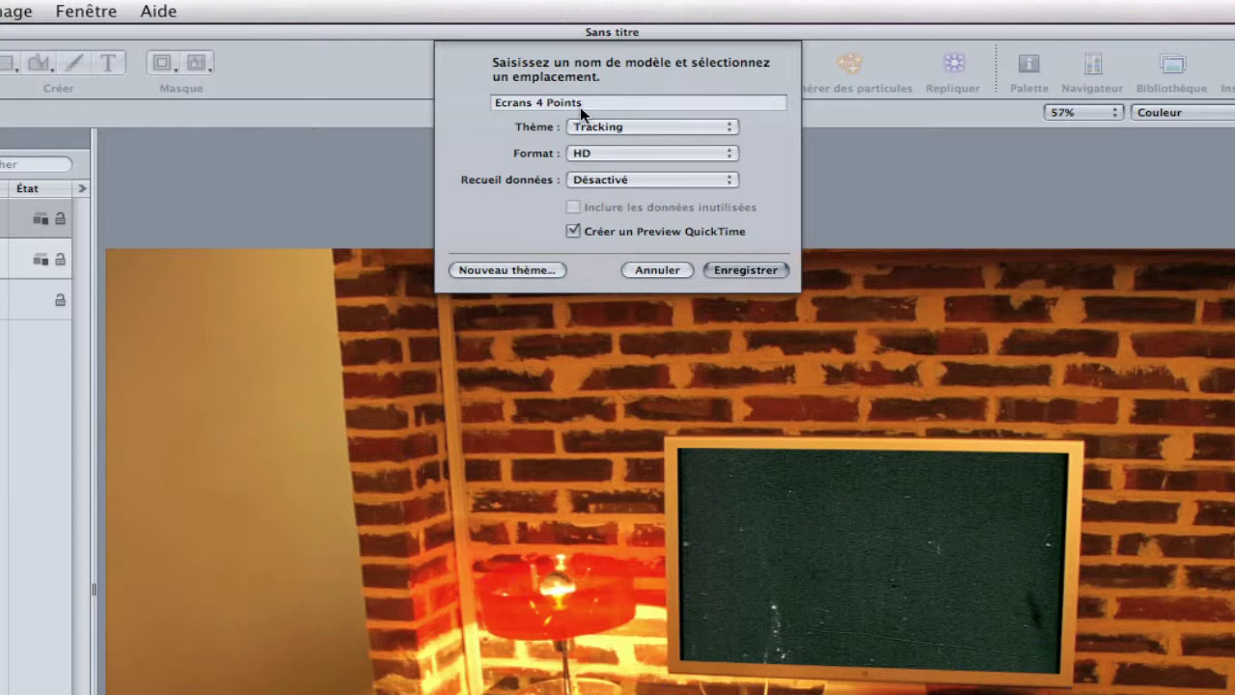
{"action": "left_click", "coordinate": [738, 270]}
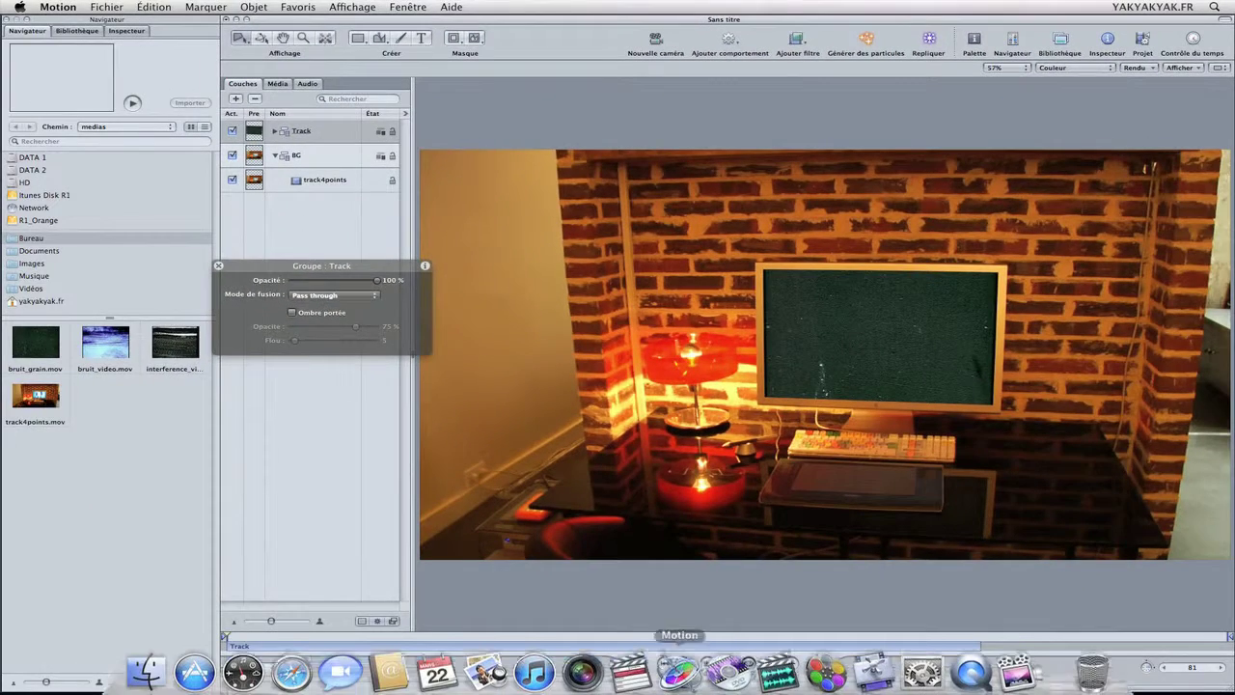
Switch to Final Cut Pro and open the browser for adding a master template to the sequence
{"action": "mouse_move", "coordinate": [655, 683]}
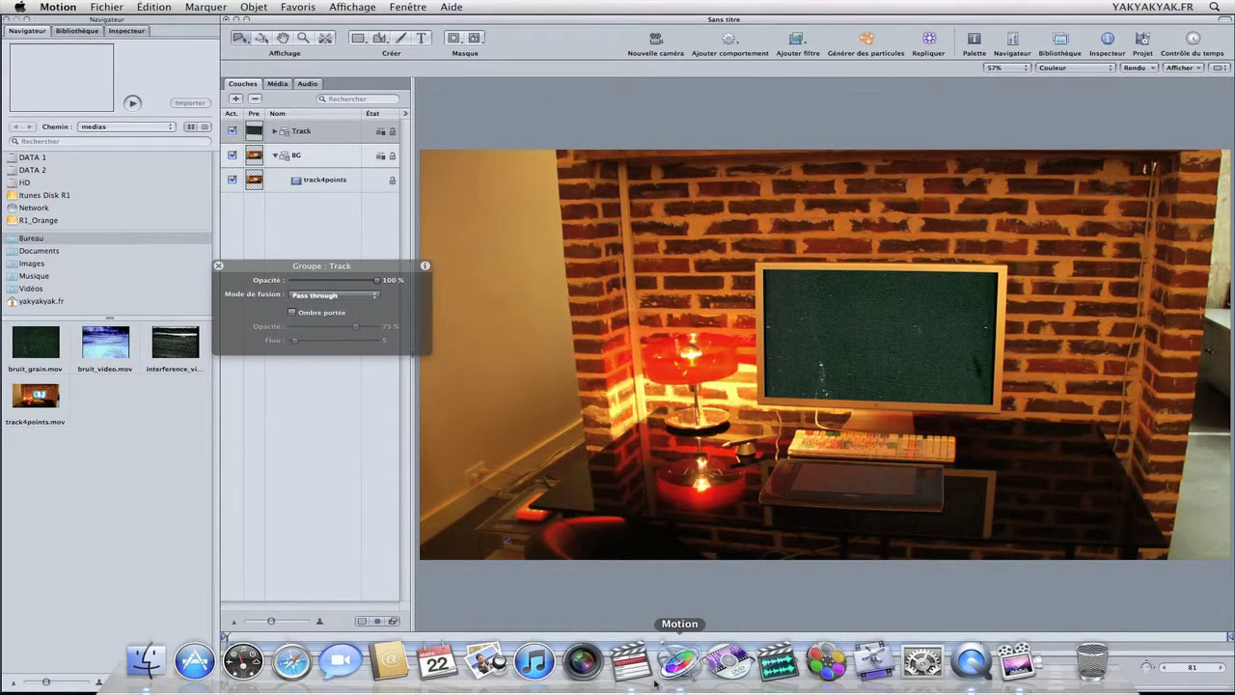
{"action": "left_click", "coordinate": [628, 667]}
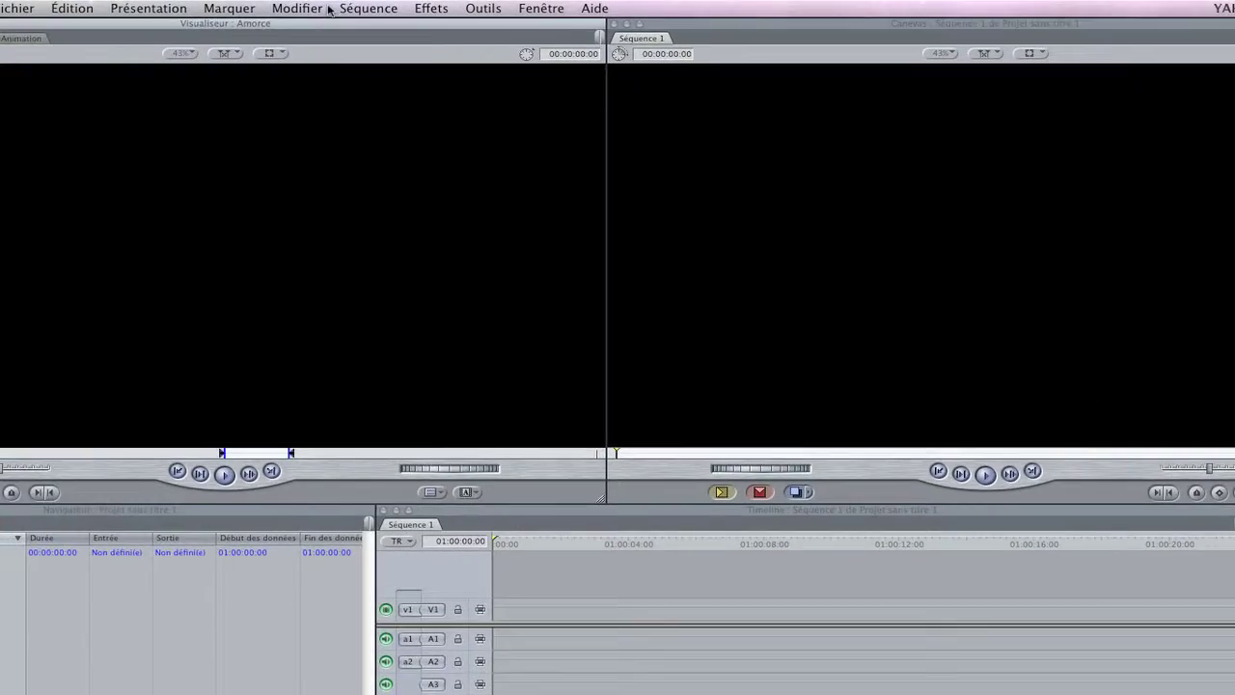
{"action": "left_click", "coordinate": [426, 7]}
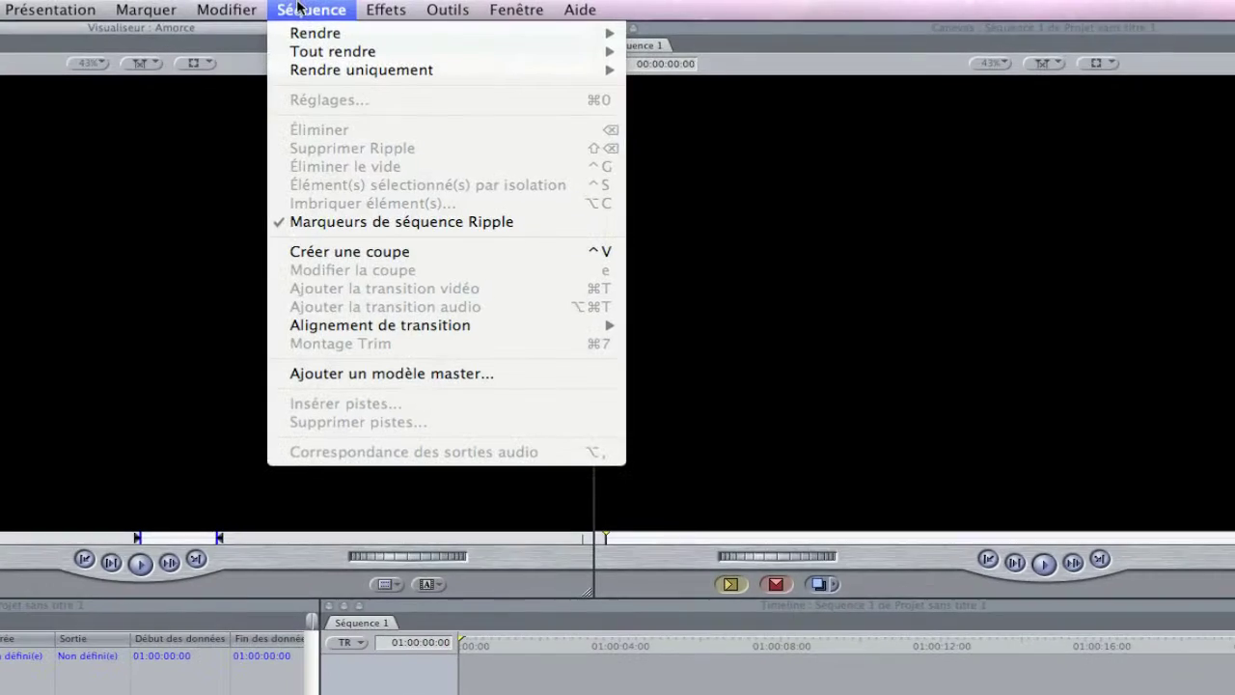
{"action": "left_click", "coordinate": [339, 374]}
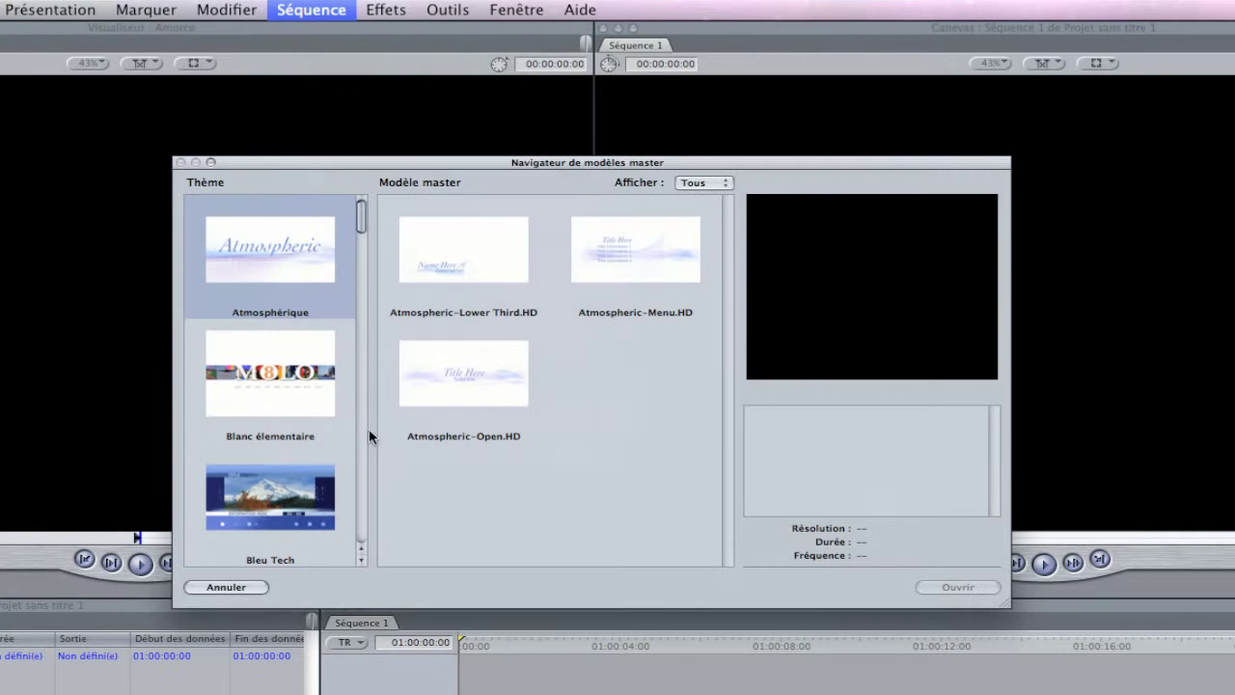
Open Ecrans 4 Points.HD from the Tracking theme and place it at the start of video track V1
{"action": "left_click_drag", "start_coordinate": [360, 216], "coordinate": [362, 499]}
{"action": "left_click", "coordinate": [288, 434]}
{"action": "left_click", "coordinate": [483, 253]}
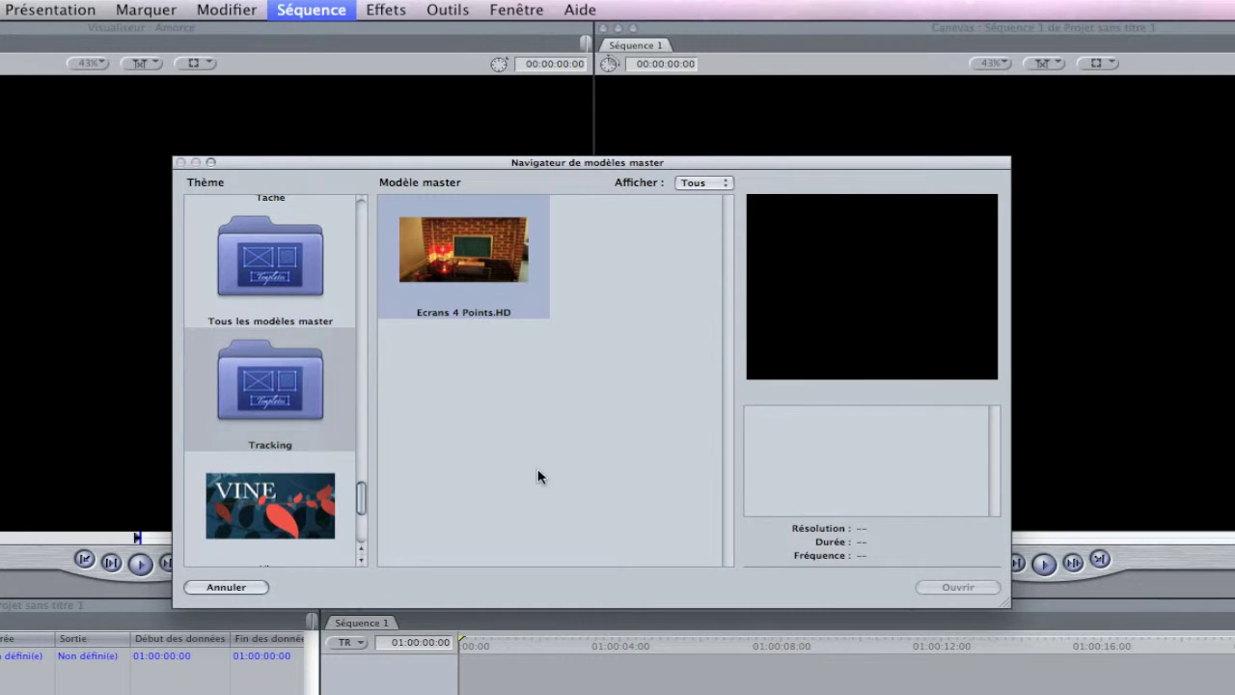
{"action": "left_click", "coordinate": [956, 585]}
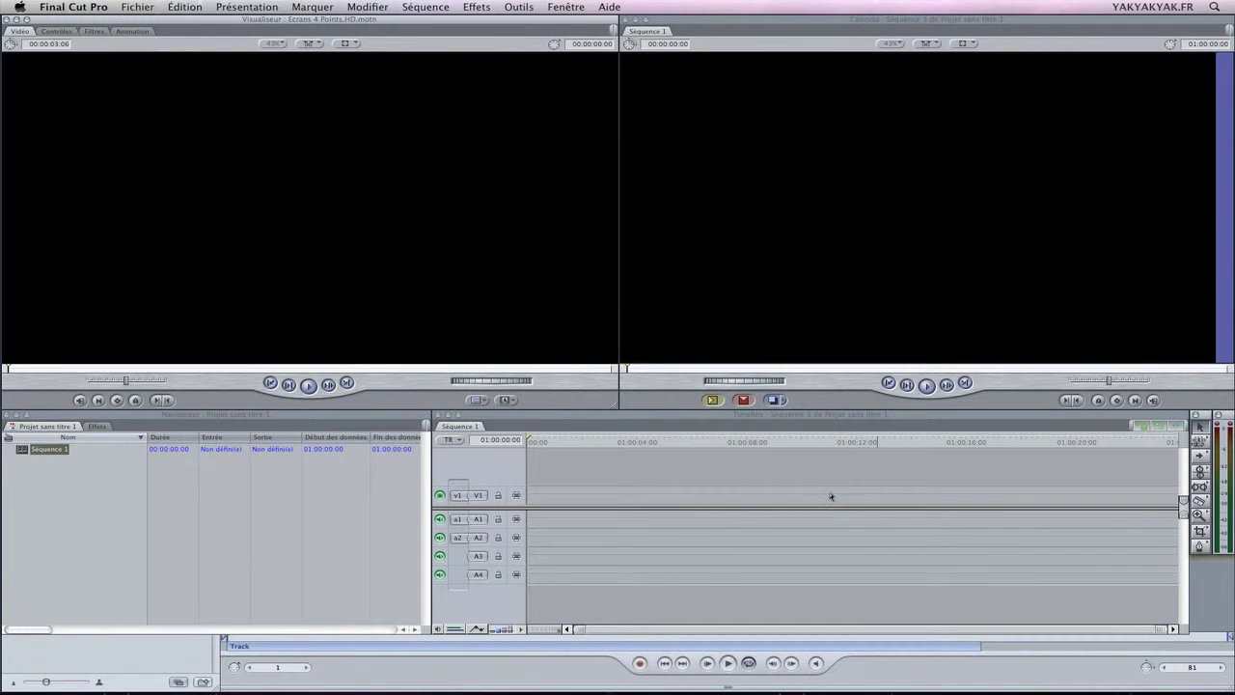
{"action": "left_click_drag", "start_coordinate": [323, 227], "coordinate": [541, 499]}
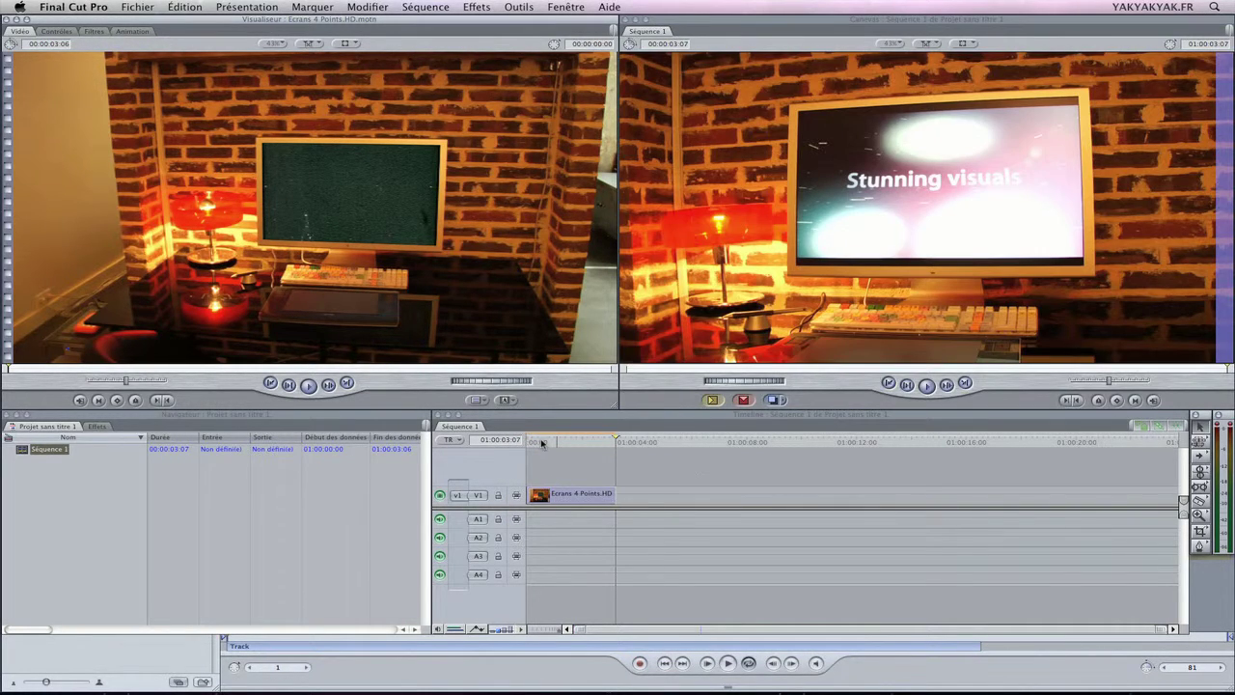
{"action": "mouse_move", "coordinate": [556, 442]}
{"action": "left_mouse_down"}
{"action": "mouse_move", "coordinate": [538, 442]}
{"action": "mouse_move", "coordinate": [565, 442]}
{"action": "mouse_move", "coordinate": [550, 442]}
{"action": "left_mouse_up"}
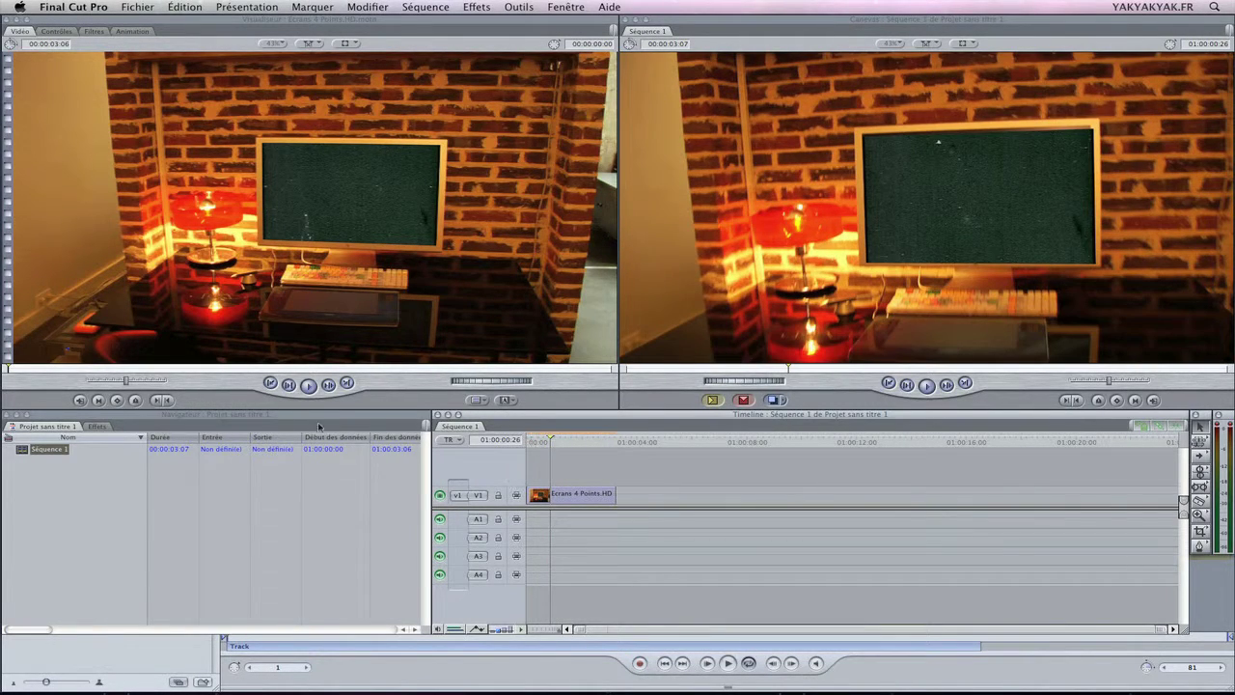
Import the medias folder from the Bureau in Finder into the Final Cut Pro project and expand it
{"action": "mouse_move", "coordinate": [140, 685]}
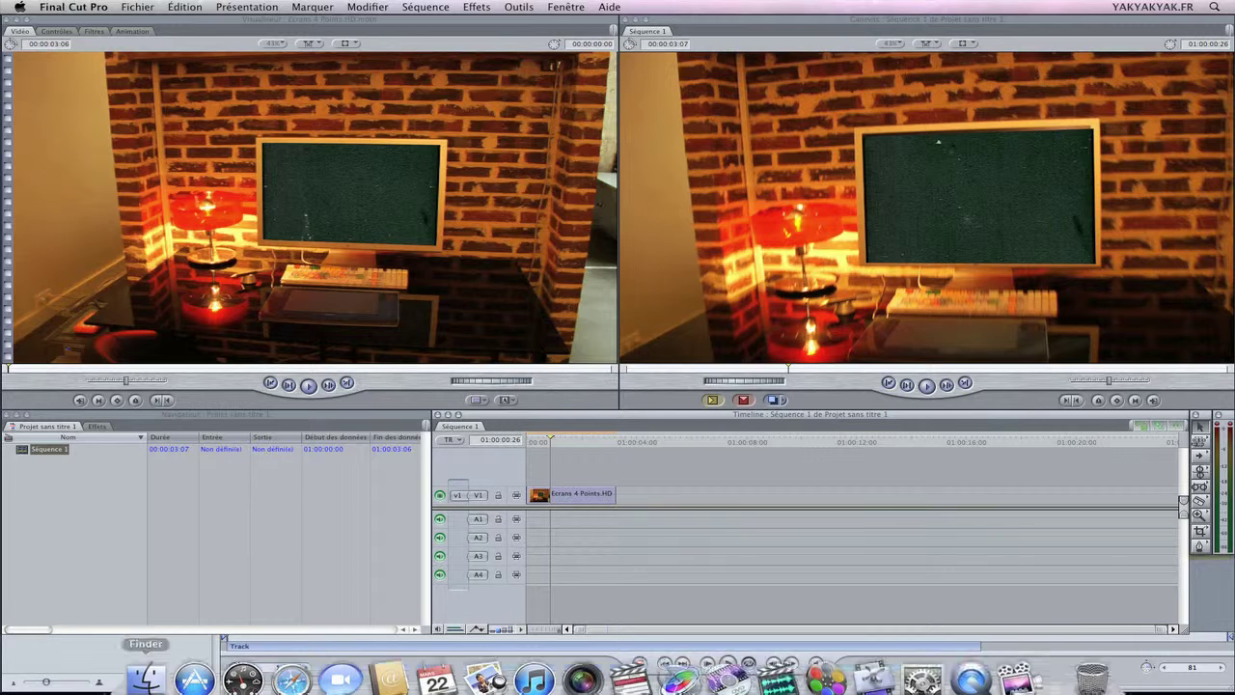
{"action": "left_click", "coordinate": [145, 662]}
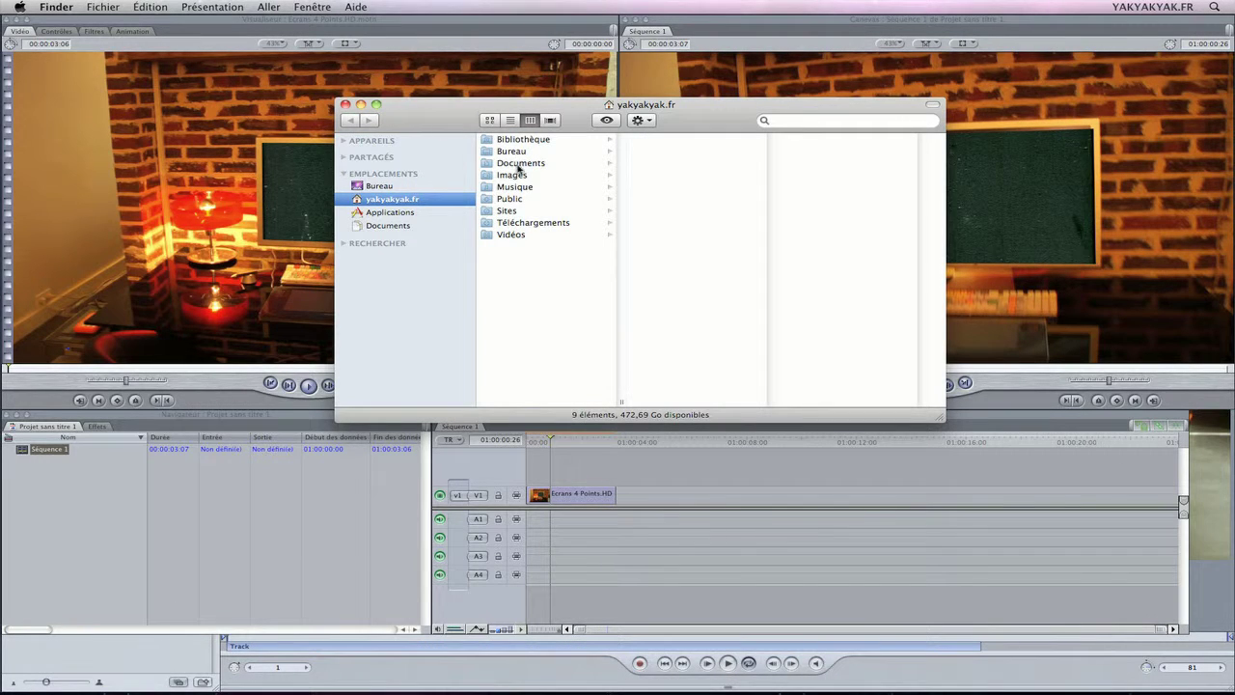
{"action": "left_click", "coordinate": [400, 186]}
{"action": "left_click_drag", "start_coordinate": [488, 141], "coordinate": [84, 500]}
{"action": "left_click", "coordinate": [360, 104]}
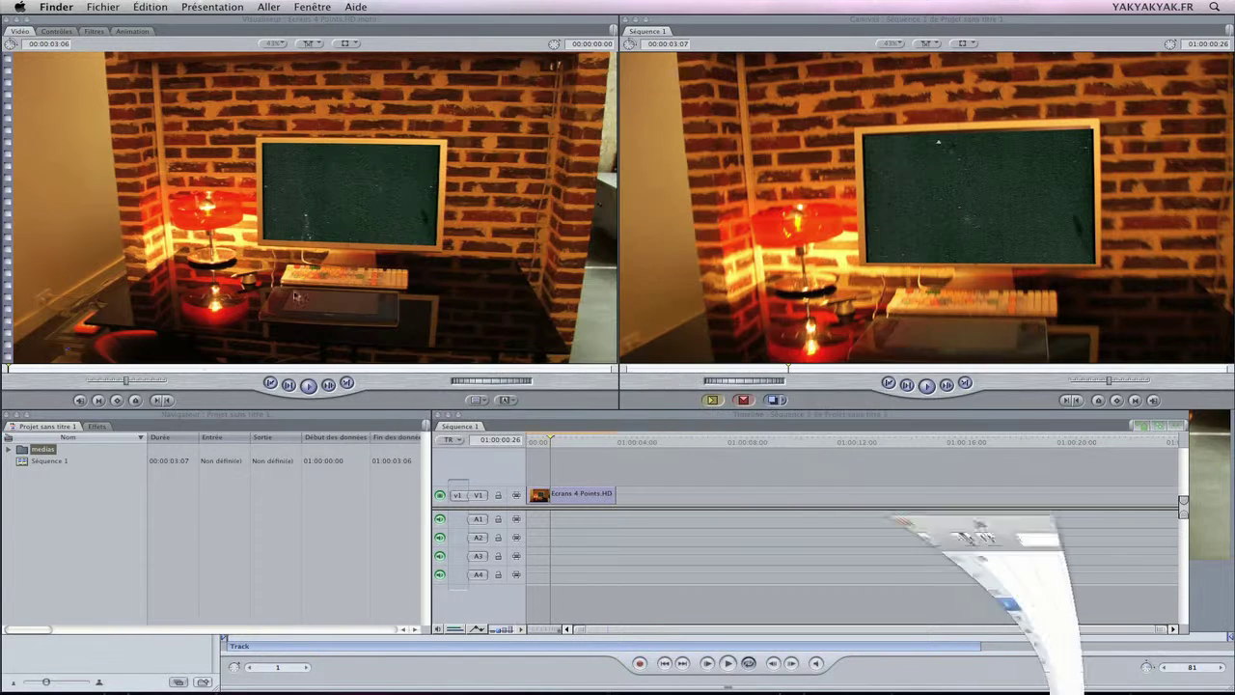
{"action": "left_click", "coordinate": [13, 457]}
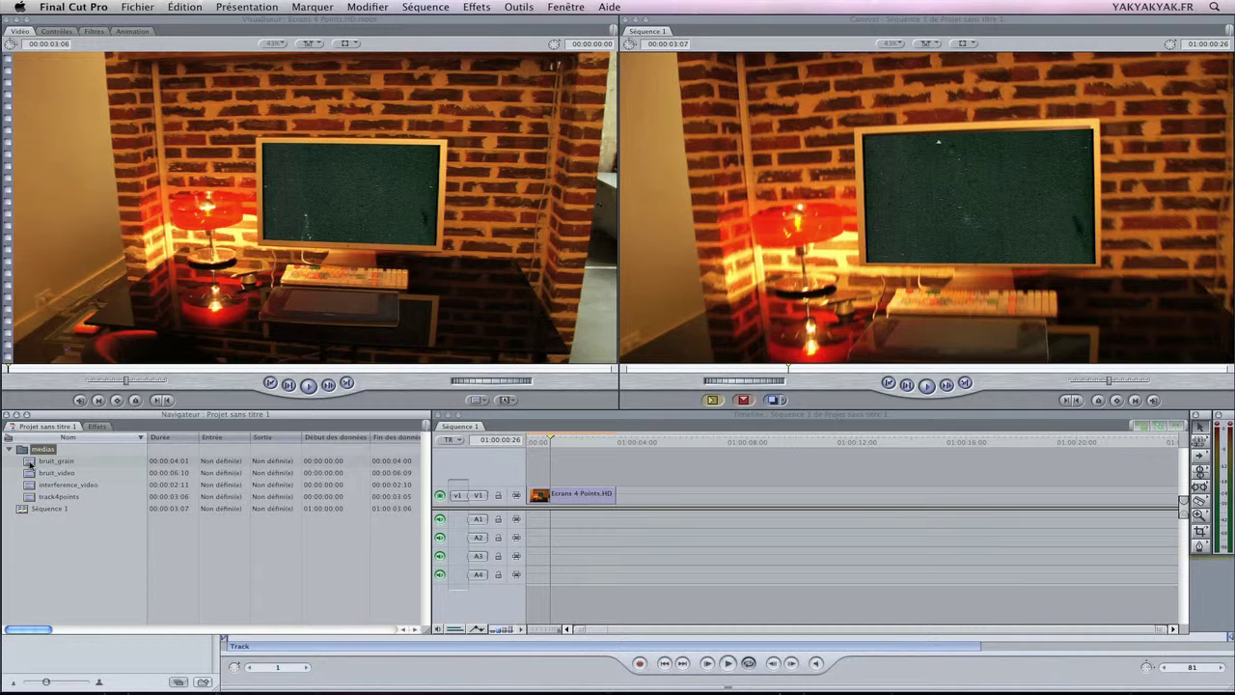
Show the controls of the Ecrans 4 Points.HD clip and fill its Drop Zone with bruit_video
{"action": "double_click", "coordinate": [603, 497]}
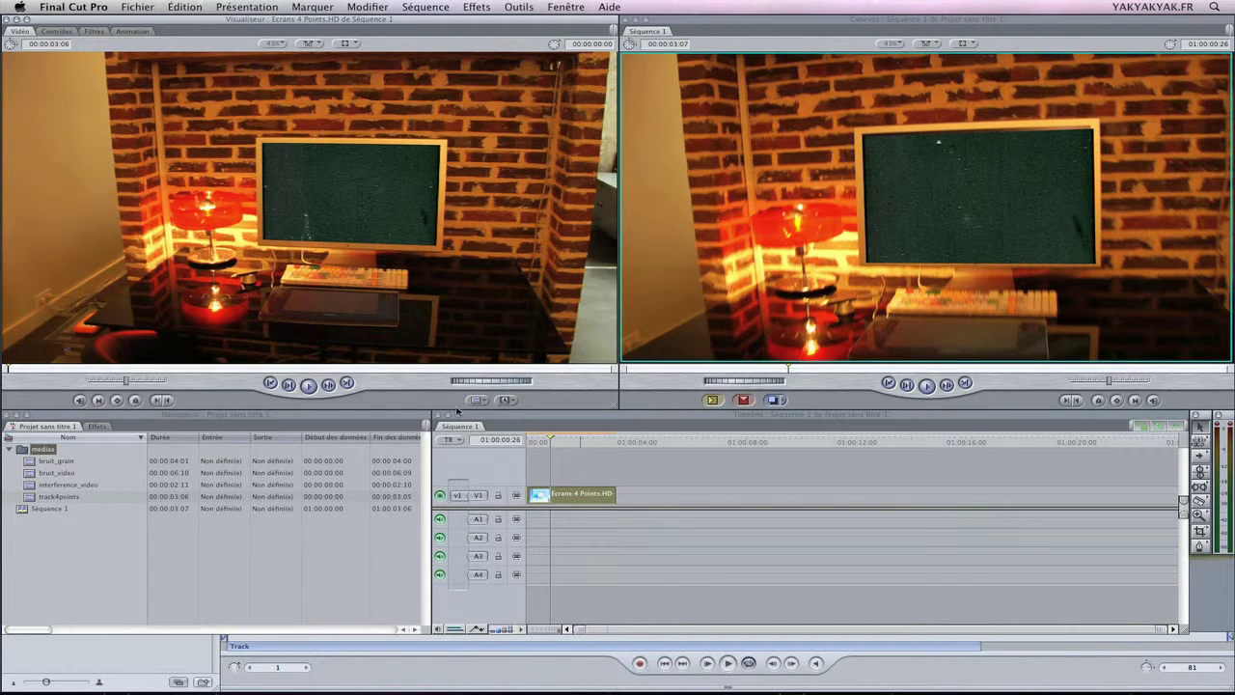
{"action": "left_click", "coordinate": [62, 33]}
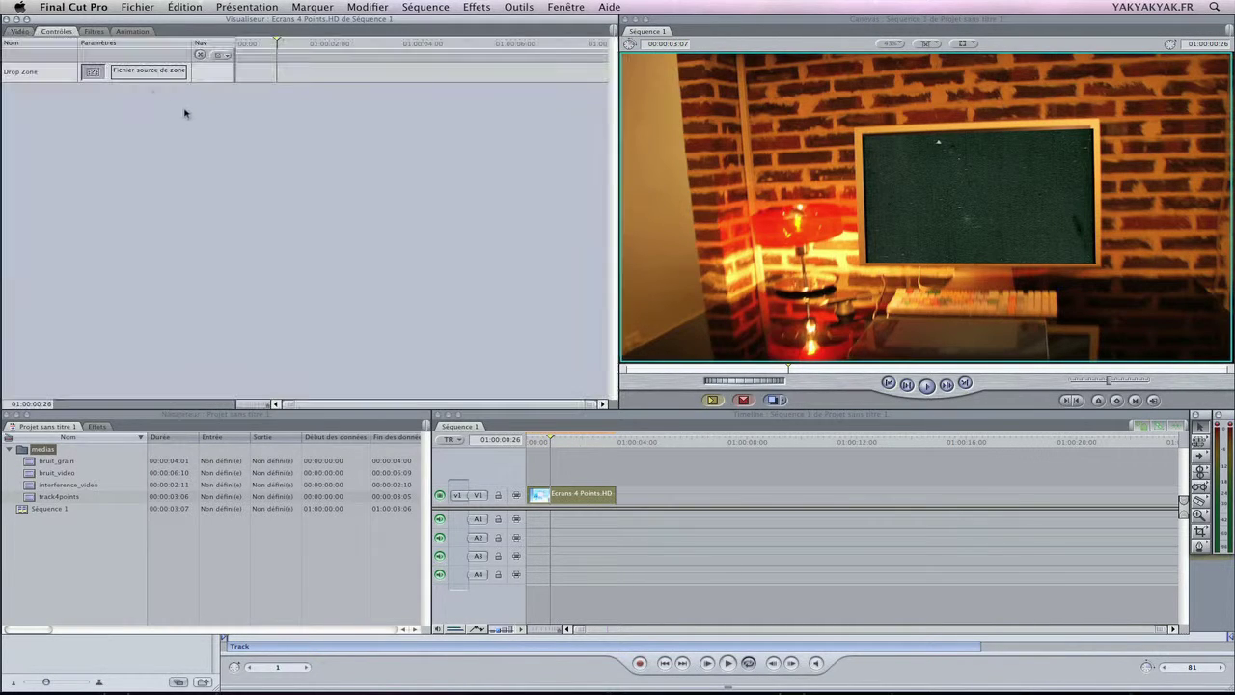
{"action": "left_click", "coordinate": [35, 473]}
{"action": "left_click_drag", "start_coordinate": [34, 475], "coordinate": [93, 75]}
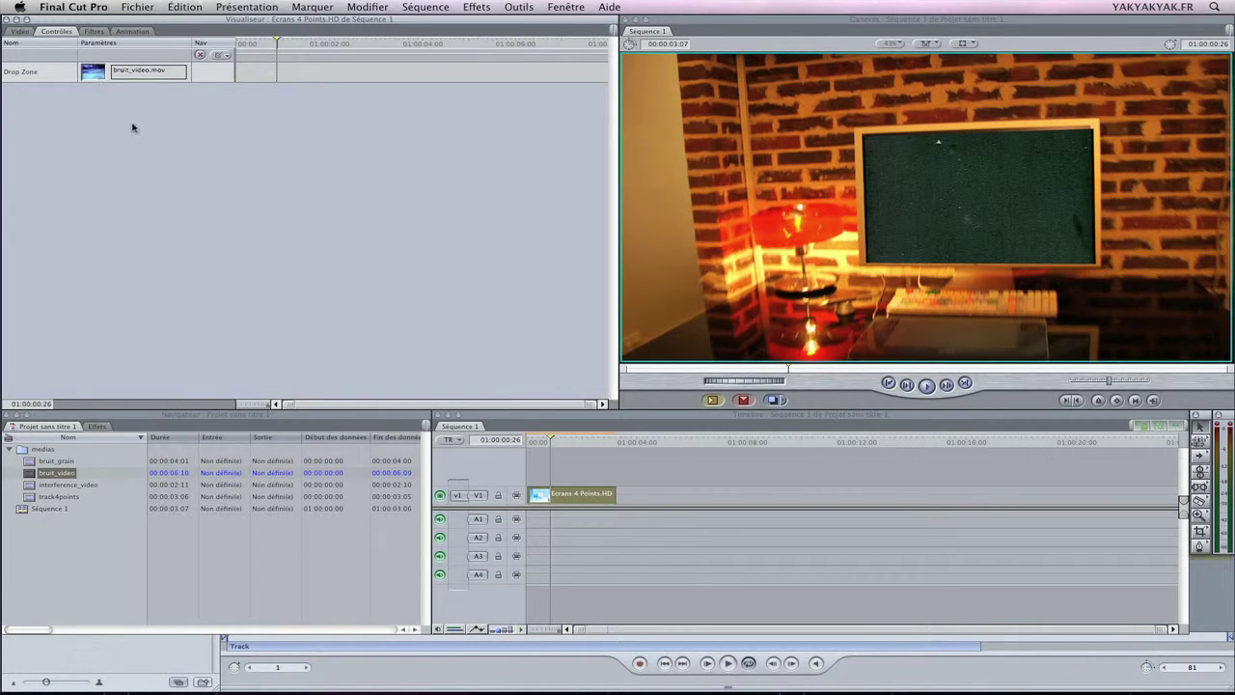
Play the sequence from its start to check the tracked video on the monitor
{"action": "left_click_drag", "start_coordinate": [552, 441], "coordinate": [519, 440]}
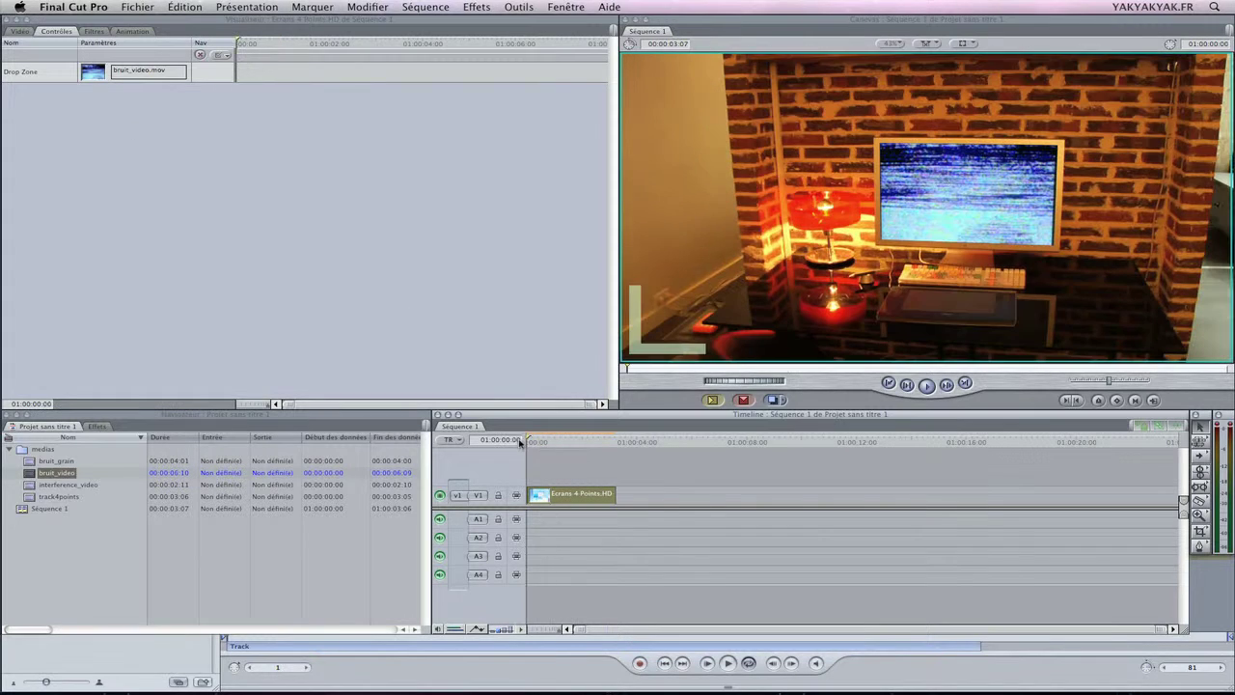
{"action": "key", "text": "space"}
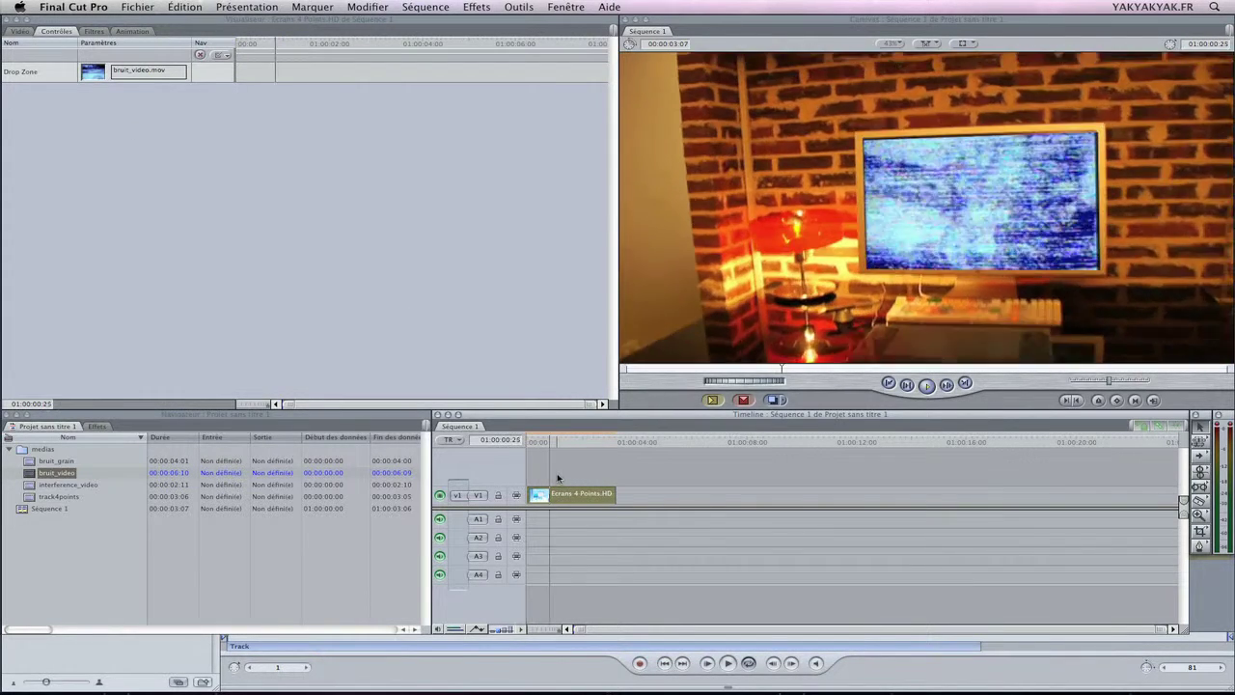
{"action": "key", "text": "space"}
{"action": "left_click_drag", "start_coordinate": [601, 442], "coordinate": [521, 446]}
{"action": "key", "text": "space"}
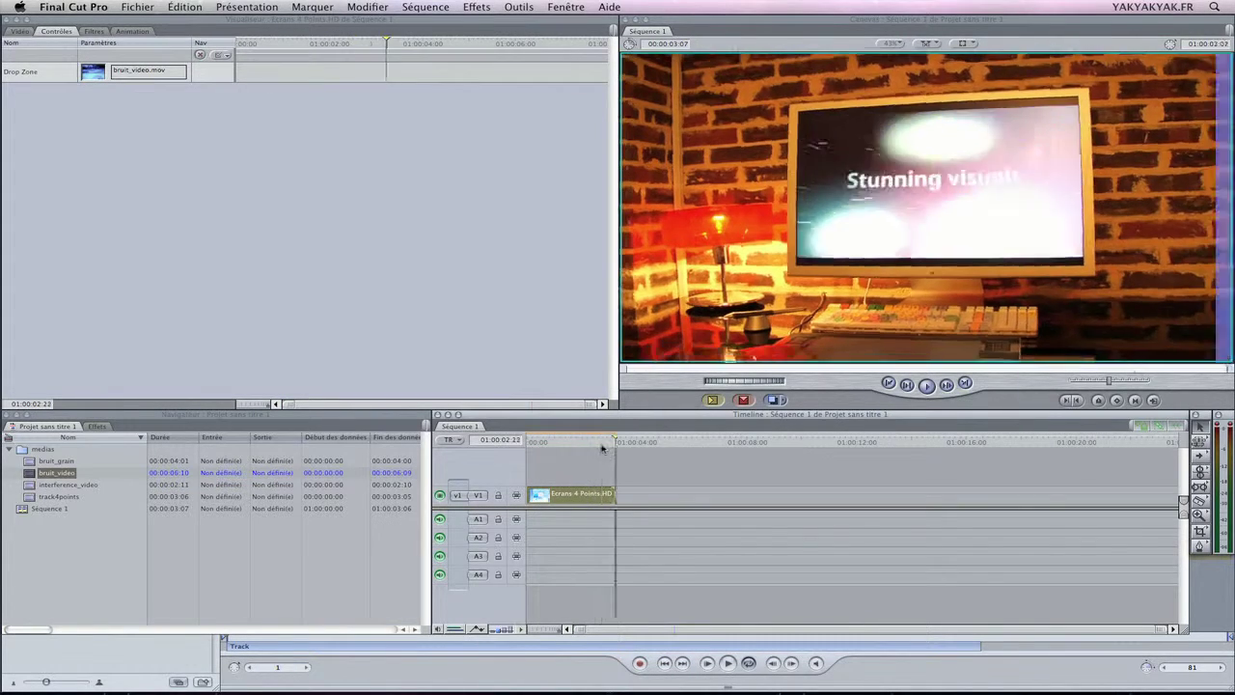
Replace the Drop Zone media with interference_video, replace that with bruit_grain, and preview the sequence
{"action": "left_click_drag", "start_coordinate": [68, 484], "coordinate": [117, 98]}
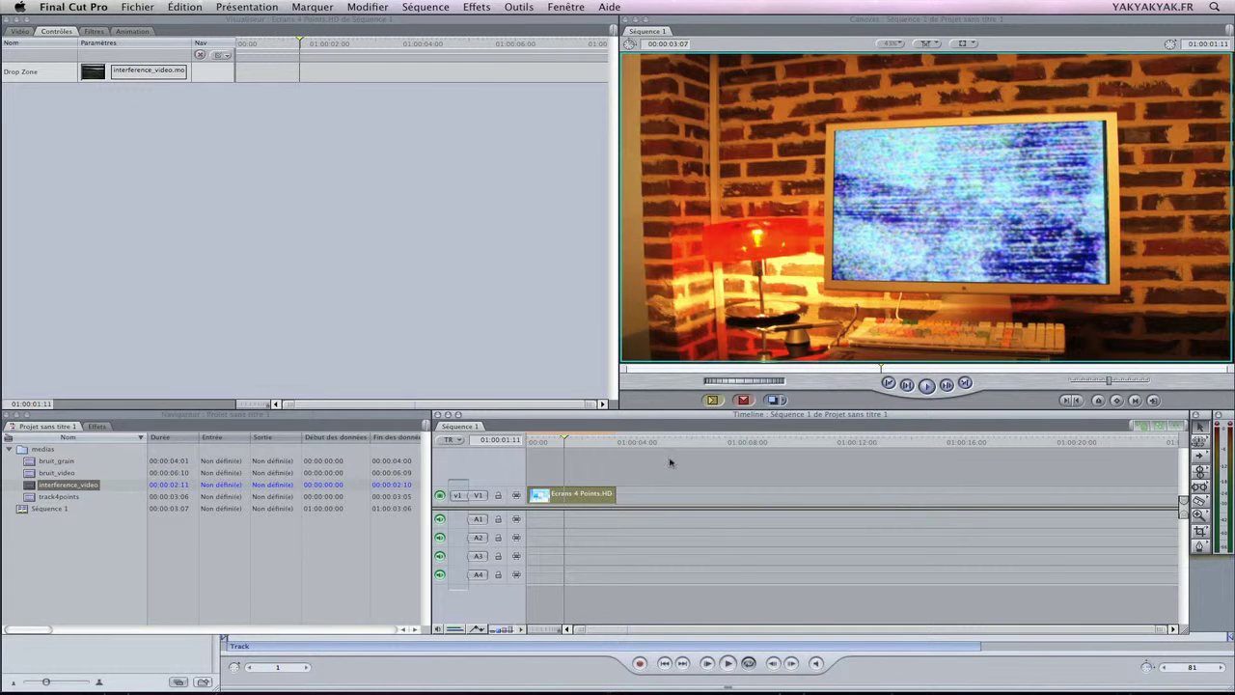
{"action": "left_click_drag", "start_coordinate": [563, 444], "coordinate": [528, 442]}
{"action": "left_click_drag", "start_coordinate": [43, 462], "coordinate": [100, 75]}
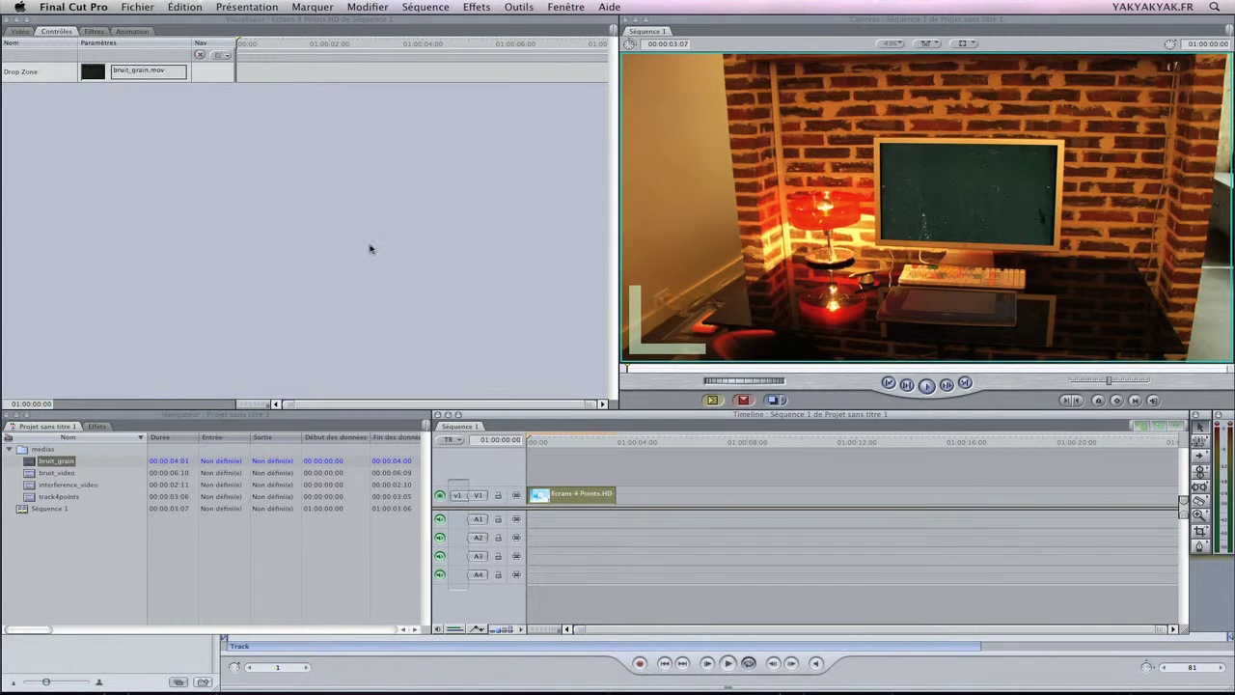
{"action": "mouse_move", "coordinate": [541, 442]}
{"action": "left_mouse_down"}
{"action": "mouse_move", "coordinate": [595, 441]}
{"action": "mouse_move", "coordinate": [549, 441]}
{"action": "left_mouse_up"}
Switch to Motion and add a new group named GFX above the Track group
{"action": "mouse_move", "coordinate": [608, 683]}
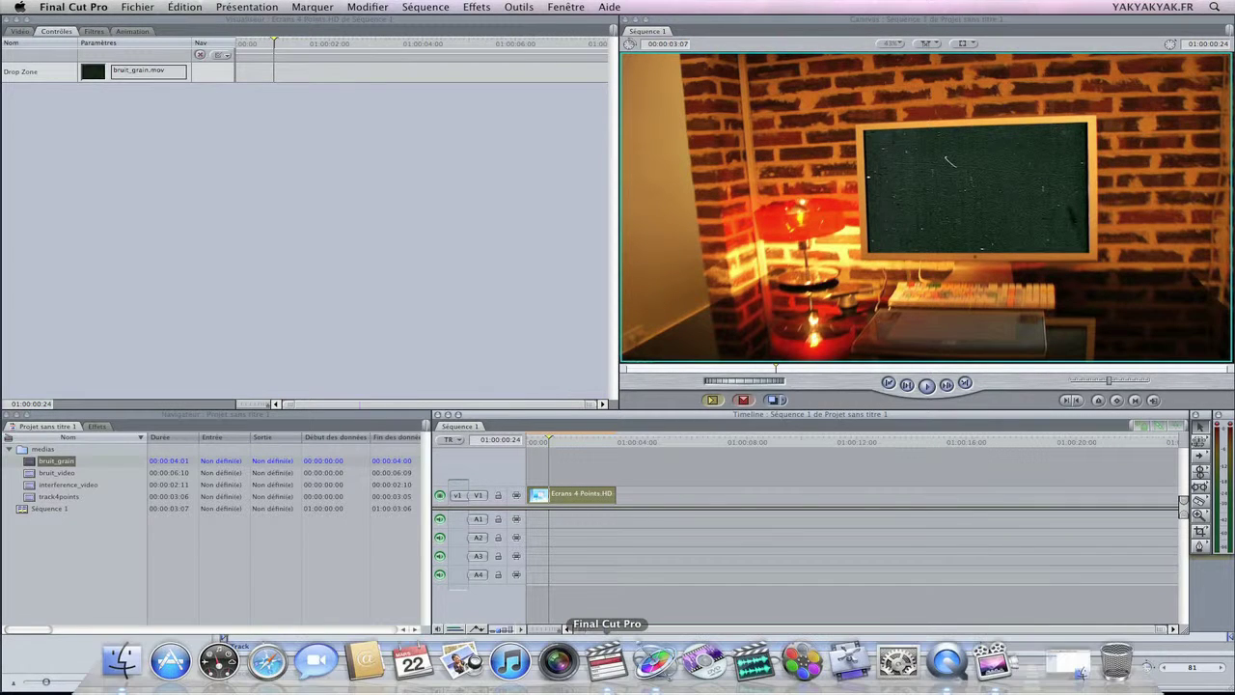
{"action": "left_click", "coordinate": [655, 663]}
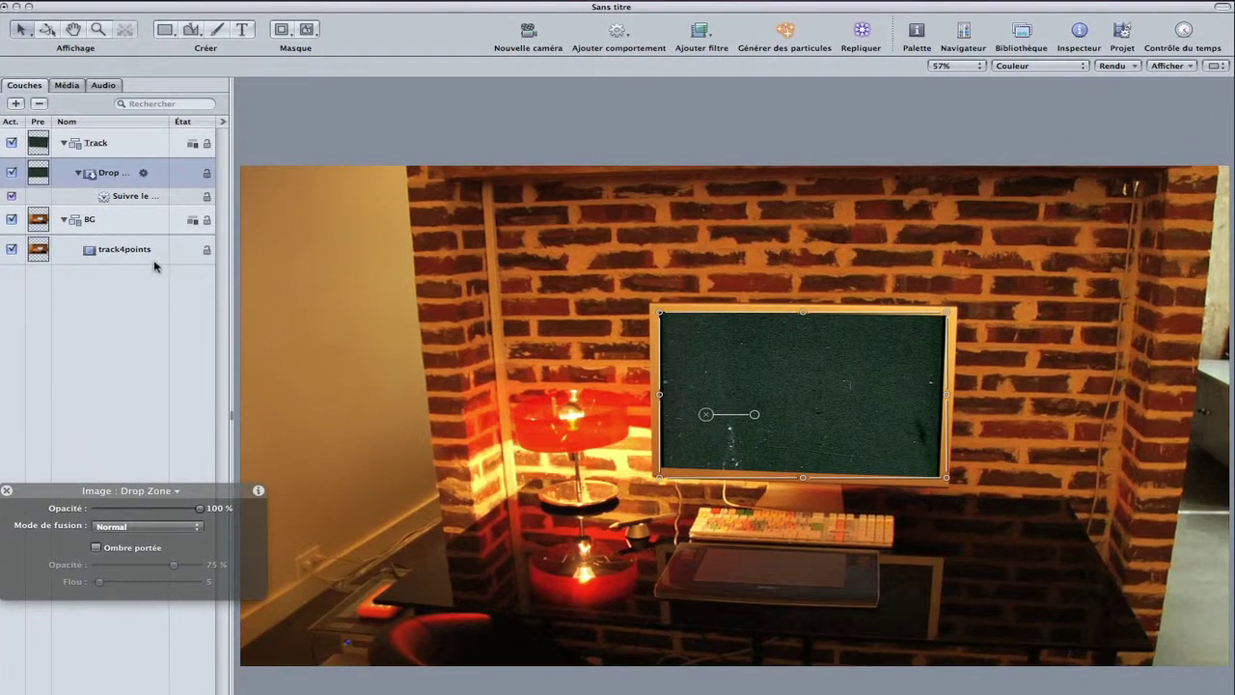
{"action": "left_click", "coordinate": [112, 148]}
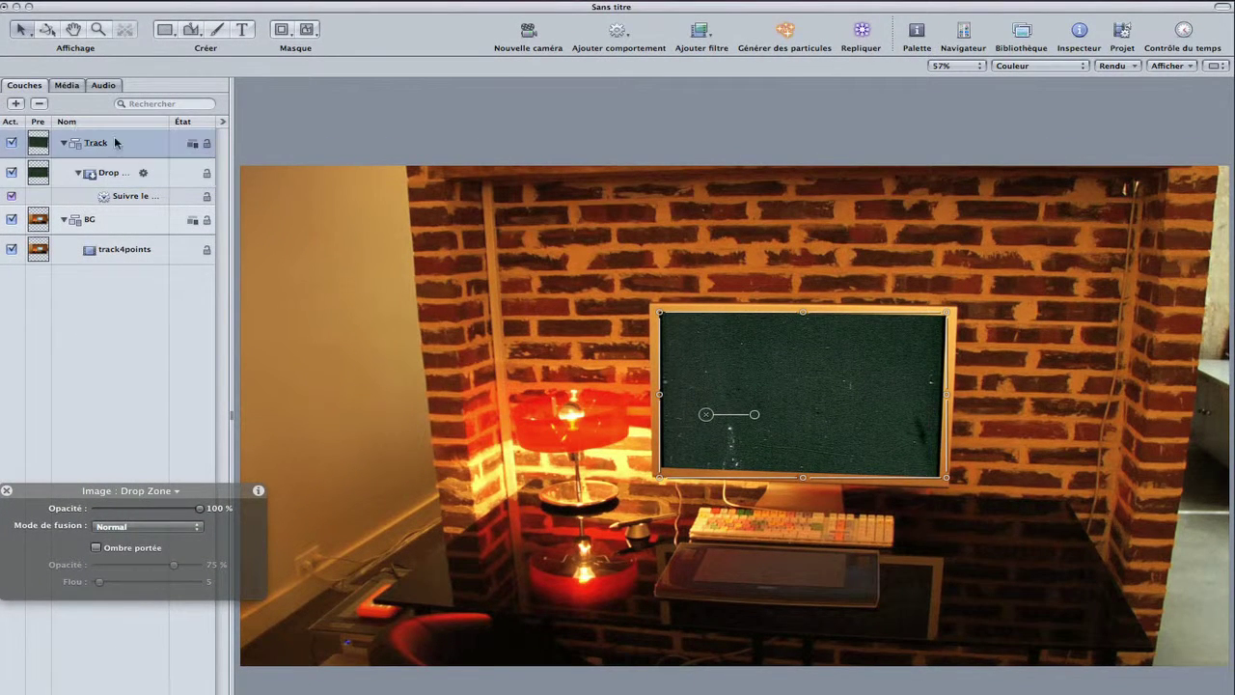
{"action": "left_click", "coordinate": [16, 103]}
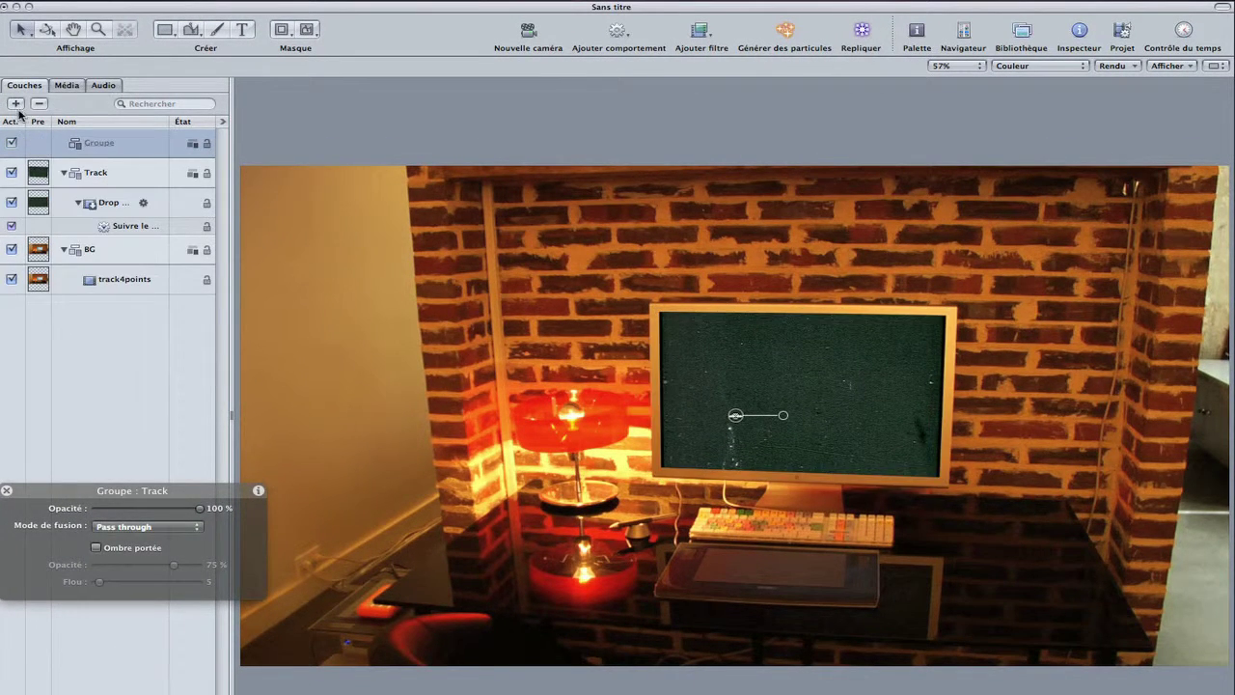
{"action": "double_click", "coordinate": [112, 146]}
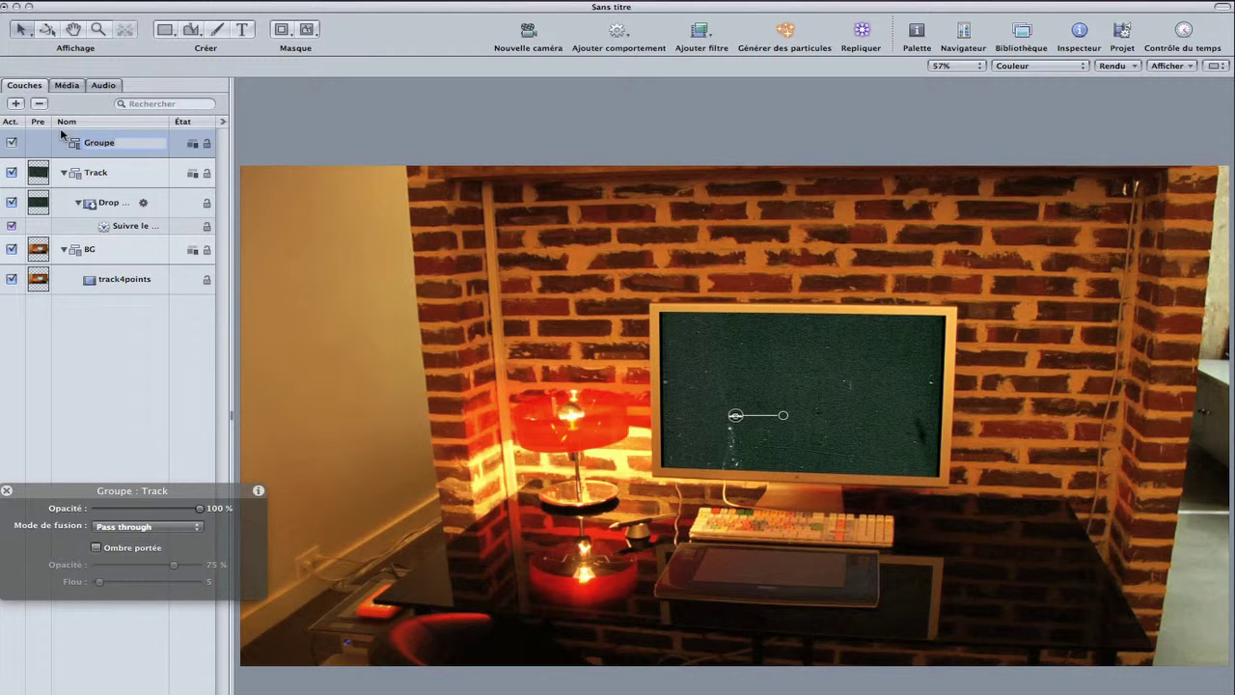
{"action": "type", "text": "GFX"}
{"action": "key", "text": "Return"}
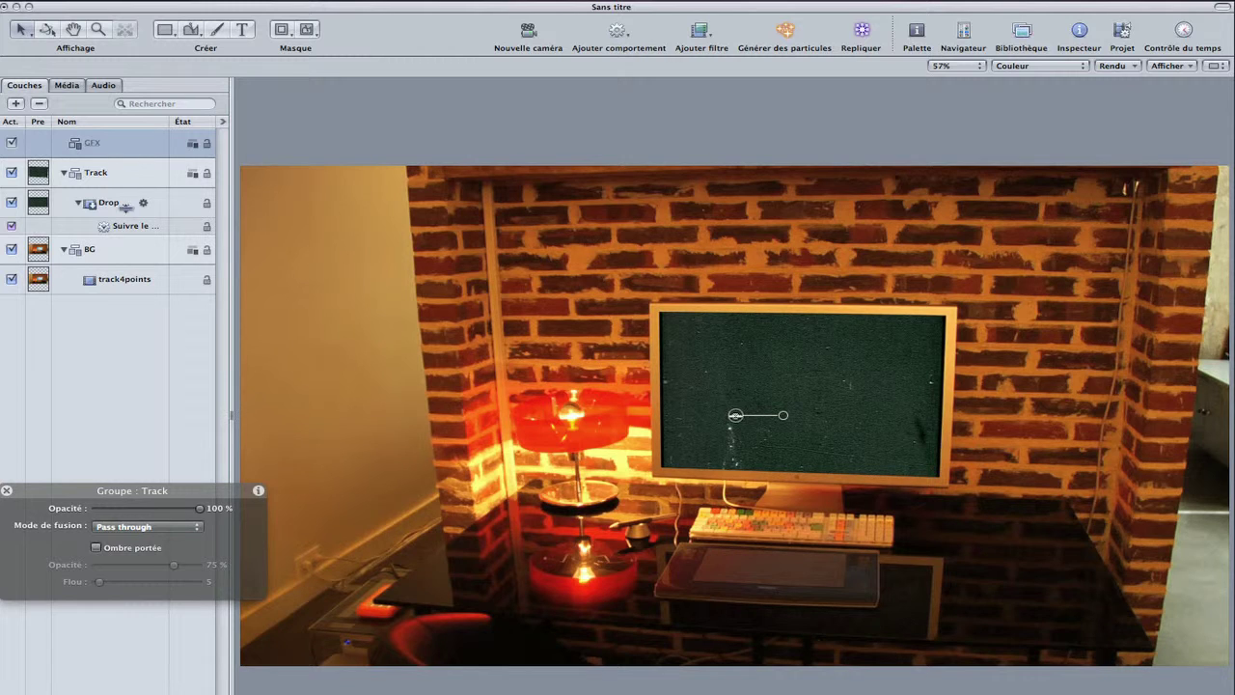
Copy the drop zone's Suivre le mouvement behavior onto the GFX group
{"action": "left_click", "coordinate": [126, 226]}
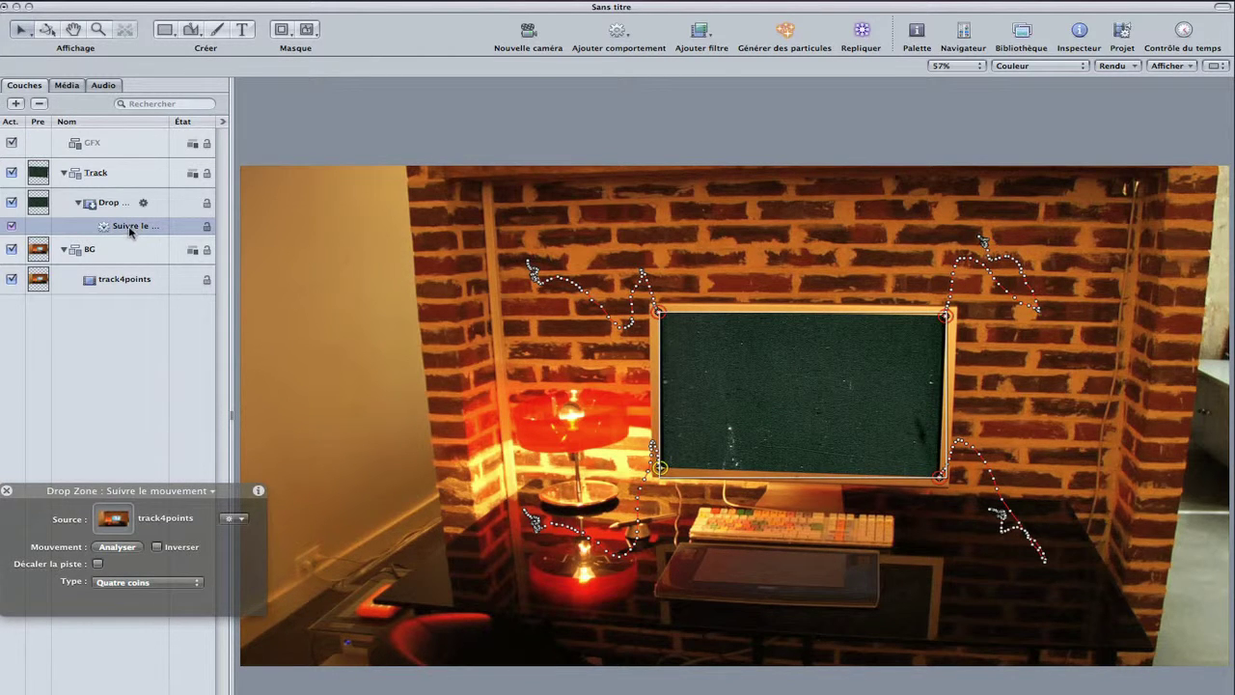
{"action": "left_click_drag", "start_coordinate": [127, 226], "coordinate": [111, 144]}
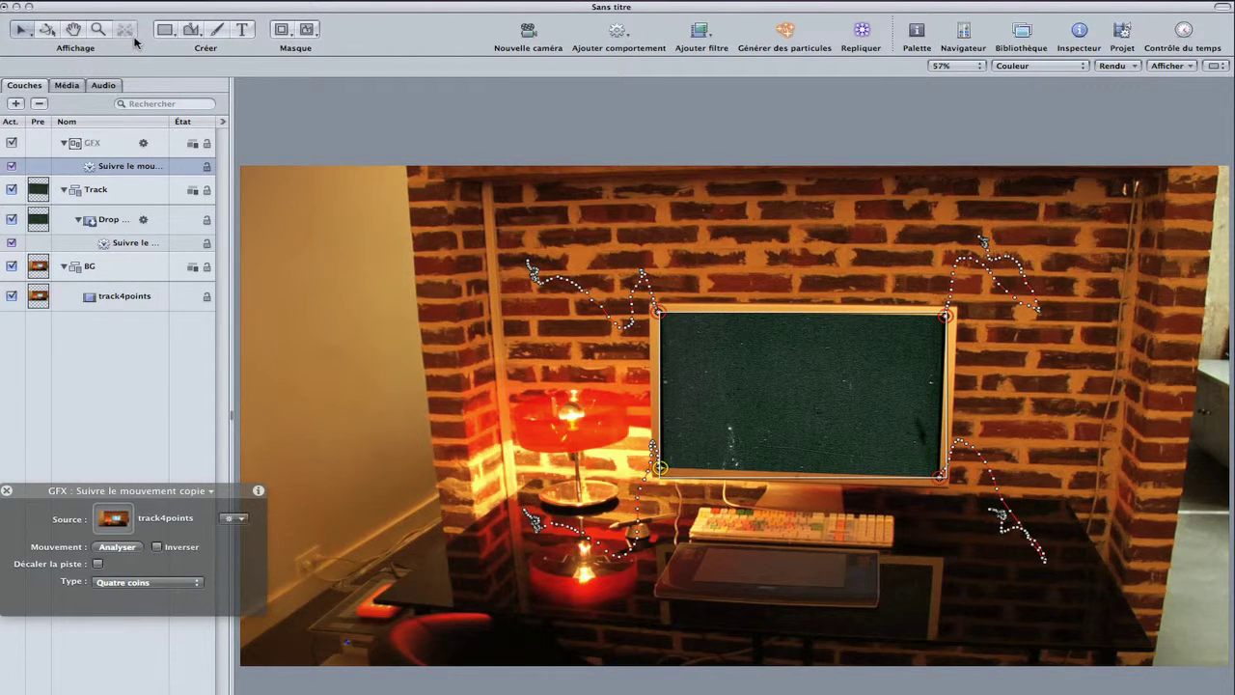
Add the text YAKYAKYAK to the GFX group and turn on the group's fixed resolution
{"action": "left_click", "coordinate": [242, 30]}
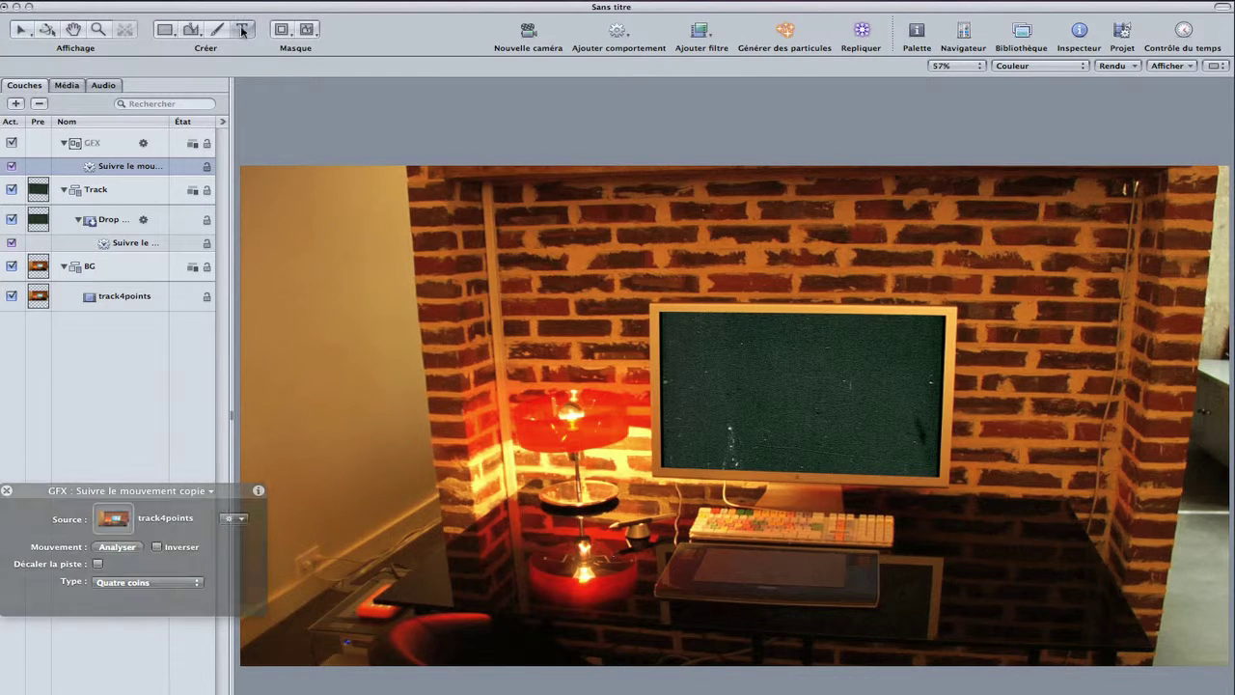
{"action": "left_click", "coordinate": [568, 494]}
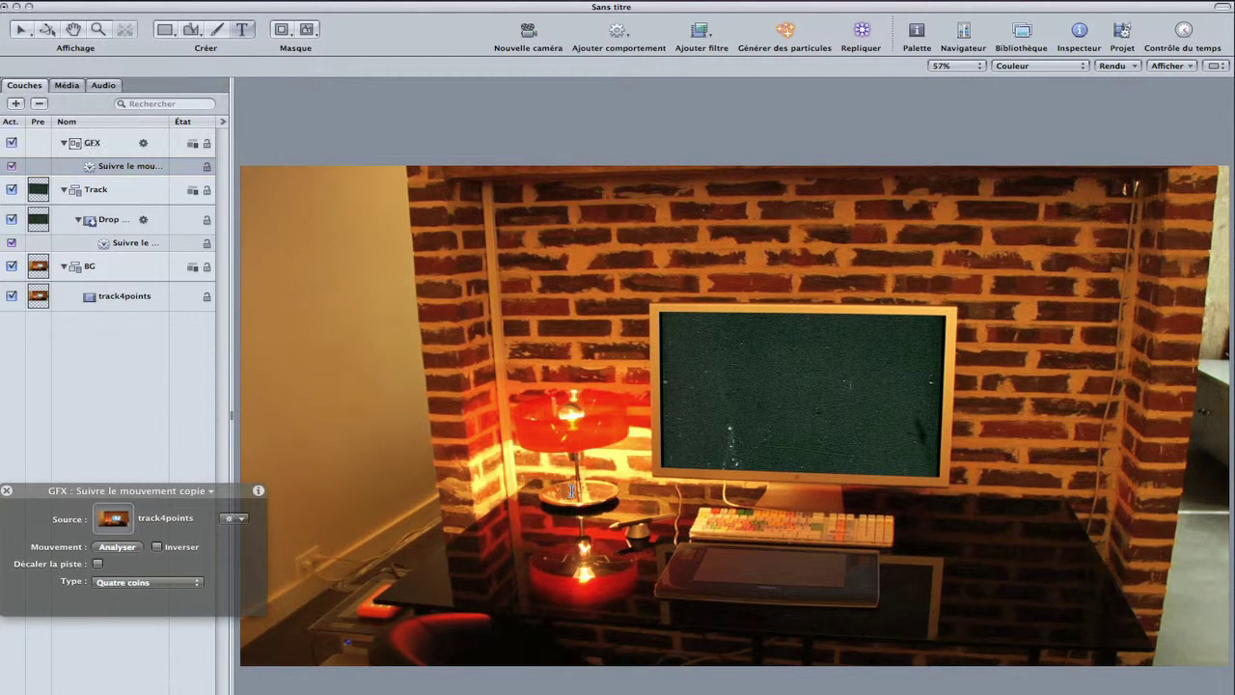
{"action": "type", "text": "Y"}
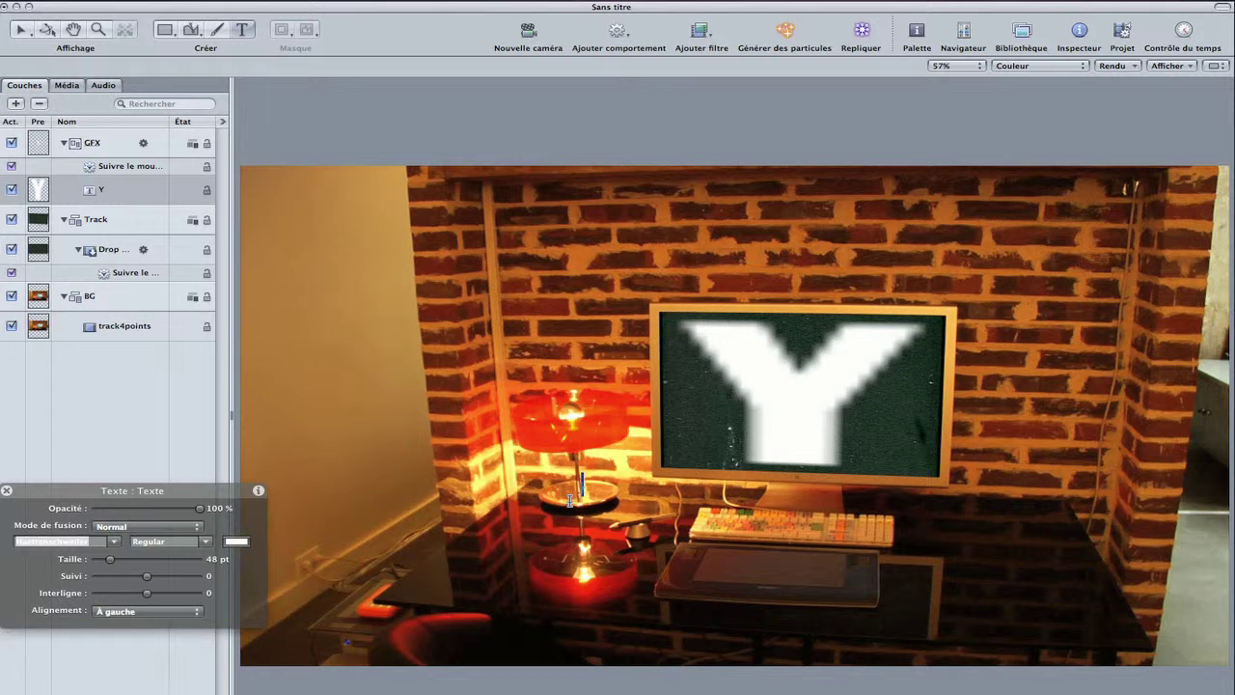
{"action": "type", "text": "AKYAK"}
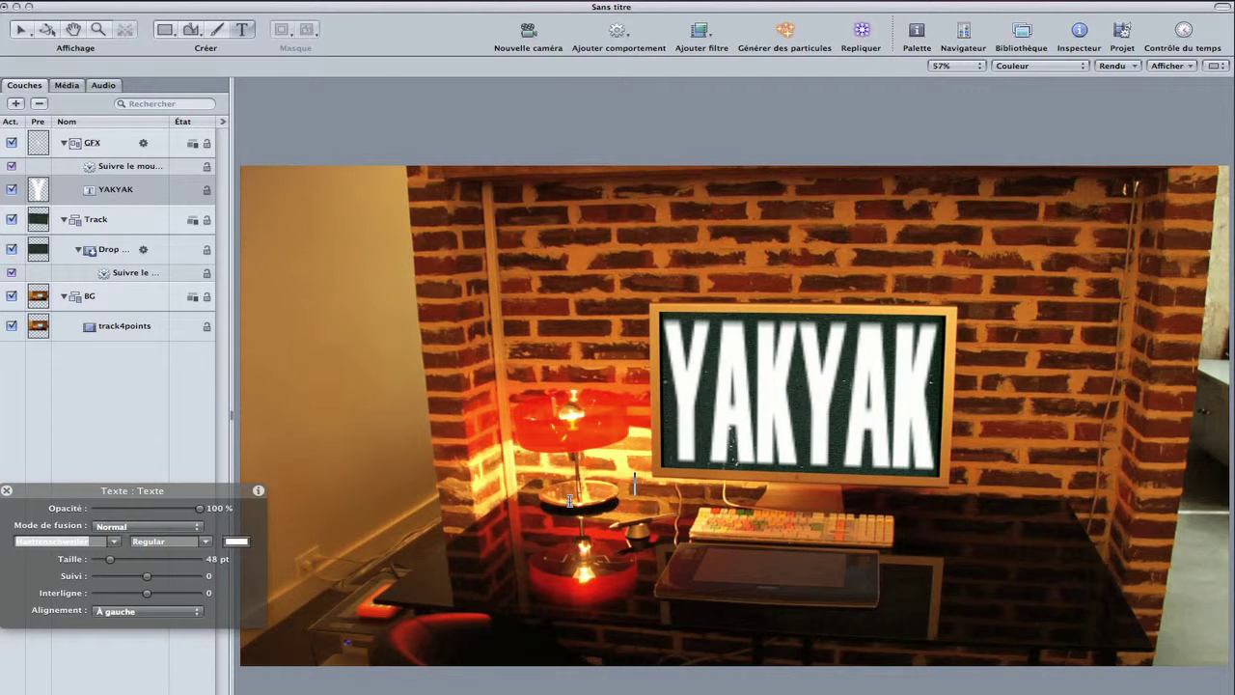
{"action": "type", "text": "YAK"}
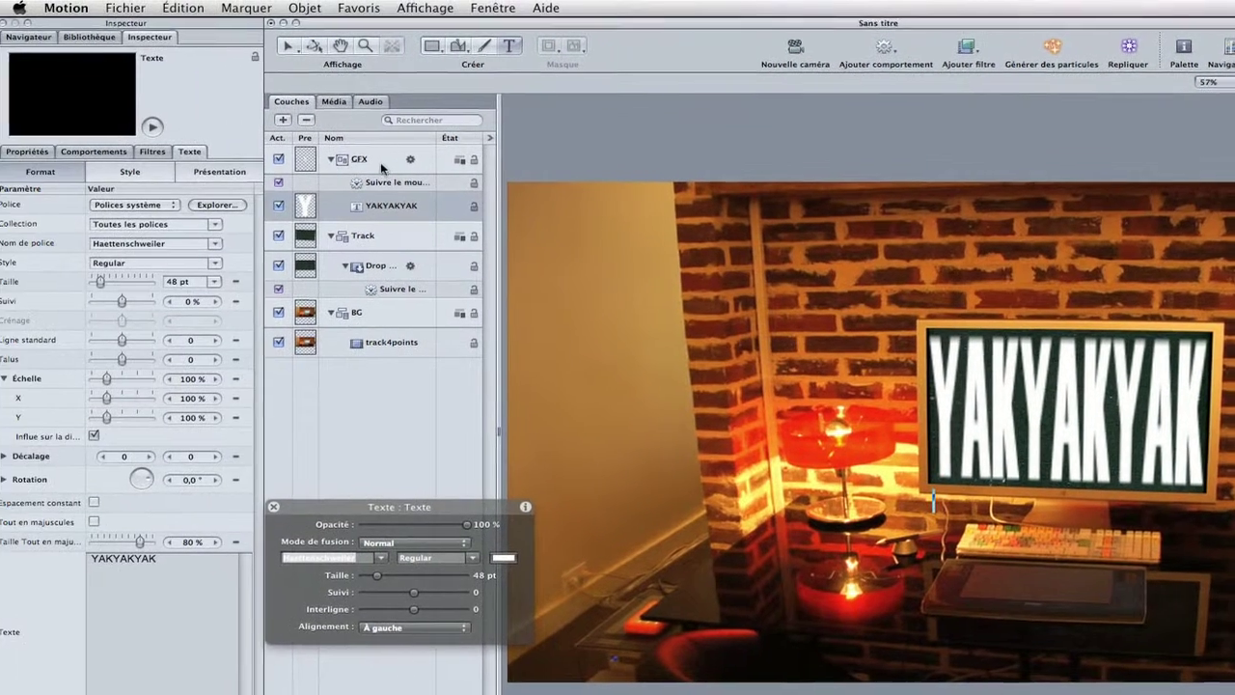
{"action": "left_click", "coordinate": [91, 142]}
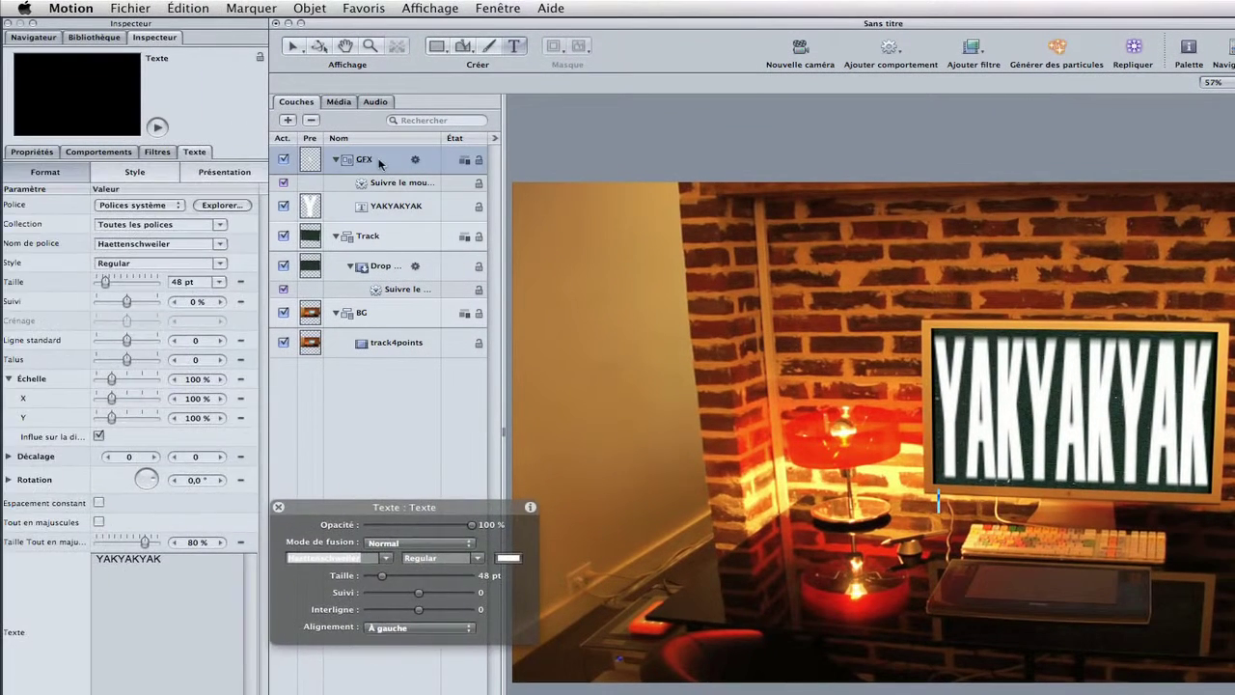
{"action": "left_click", "coordinate": [98, 204]}
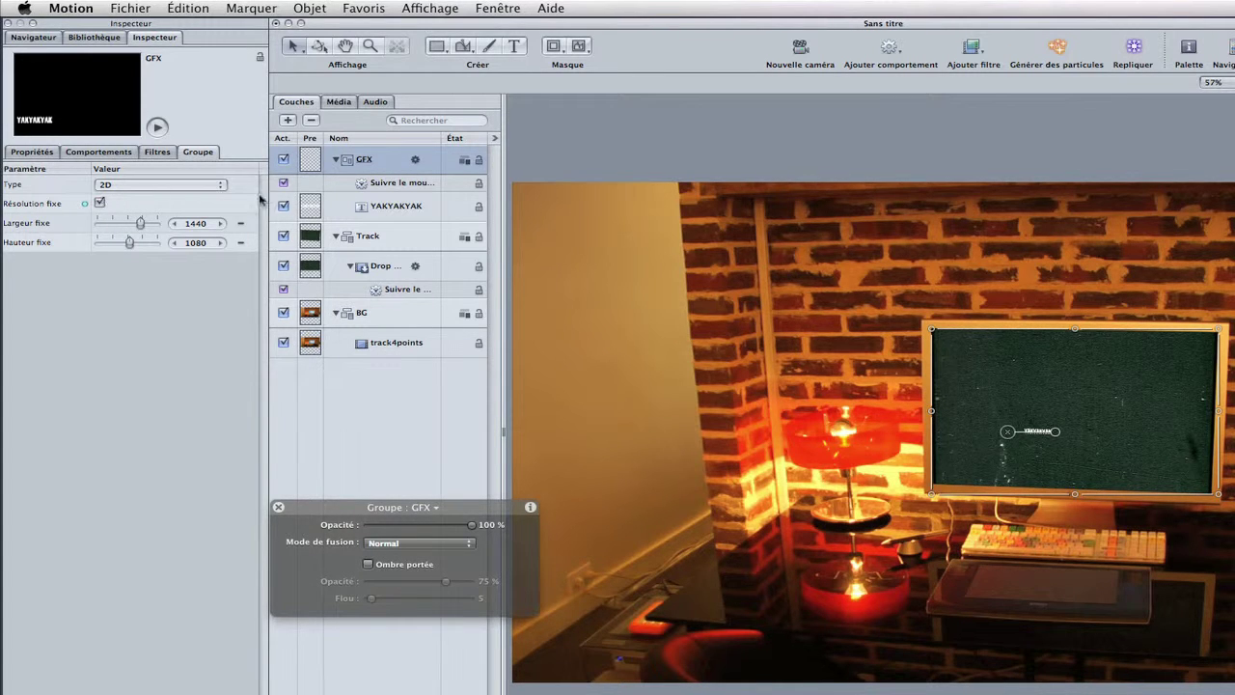
Set the size of the YAKYAKYAK text to 191 pt
{"action": "left_click", "coordinate": [405, 212]}
{"action": "left_click_drag", "start_coordinate": [382, 579], "coordinate": [448, 584]}
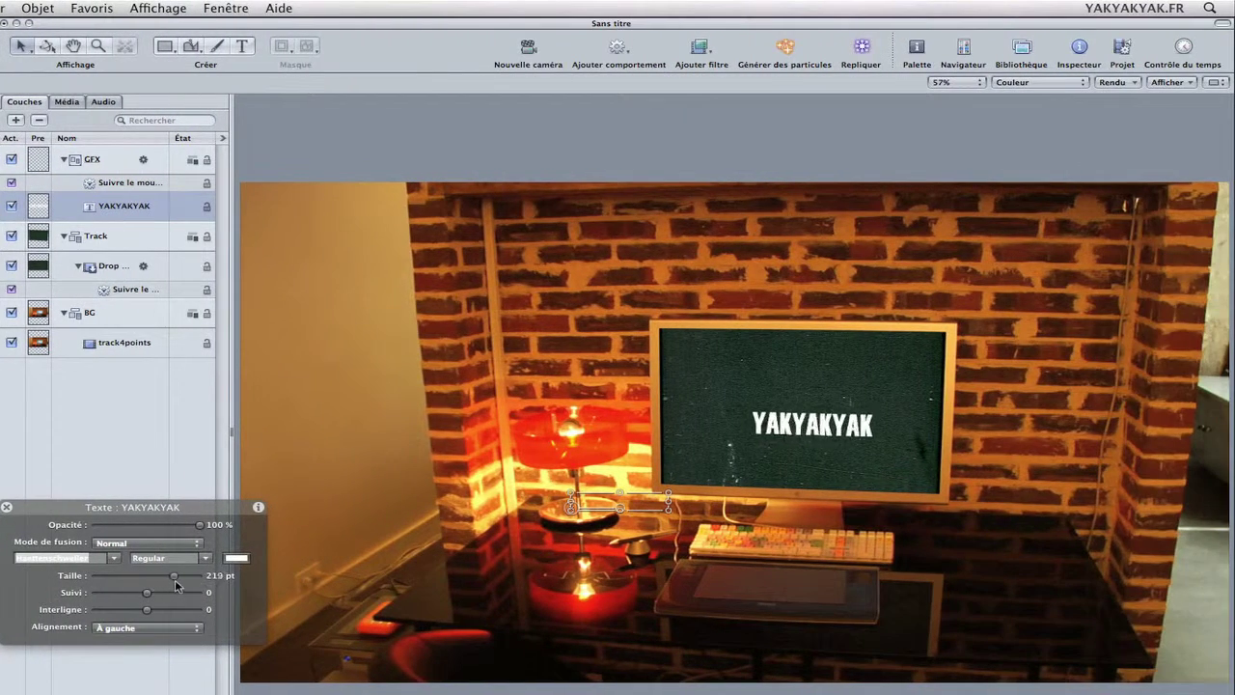
{"action": "left_click_drag", "start_coordinate": [175, 583], "coordinate": [198, 592]}
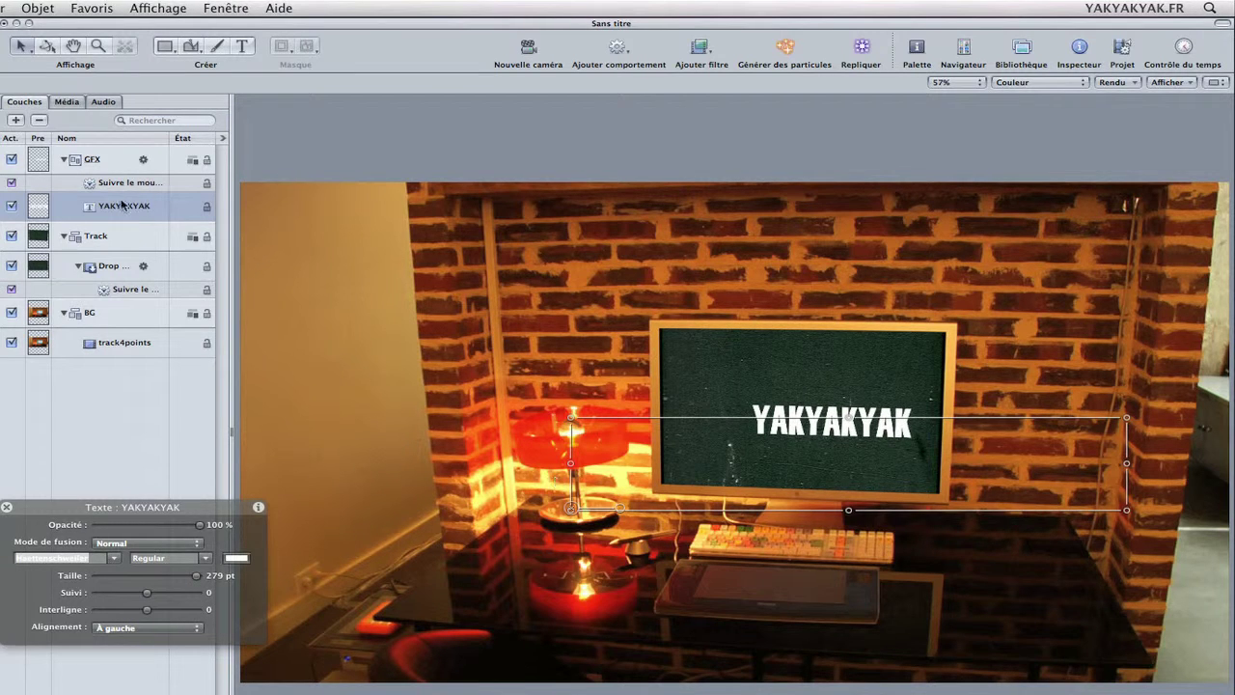
{"action": "left_click_drag", "start_coordinate": [745, 493], "coordinate": [642, 471]}
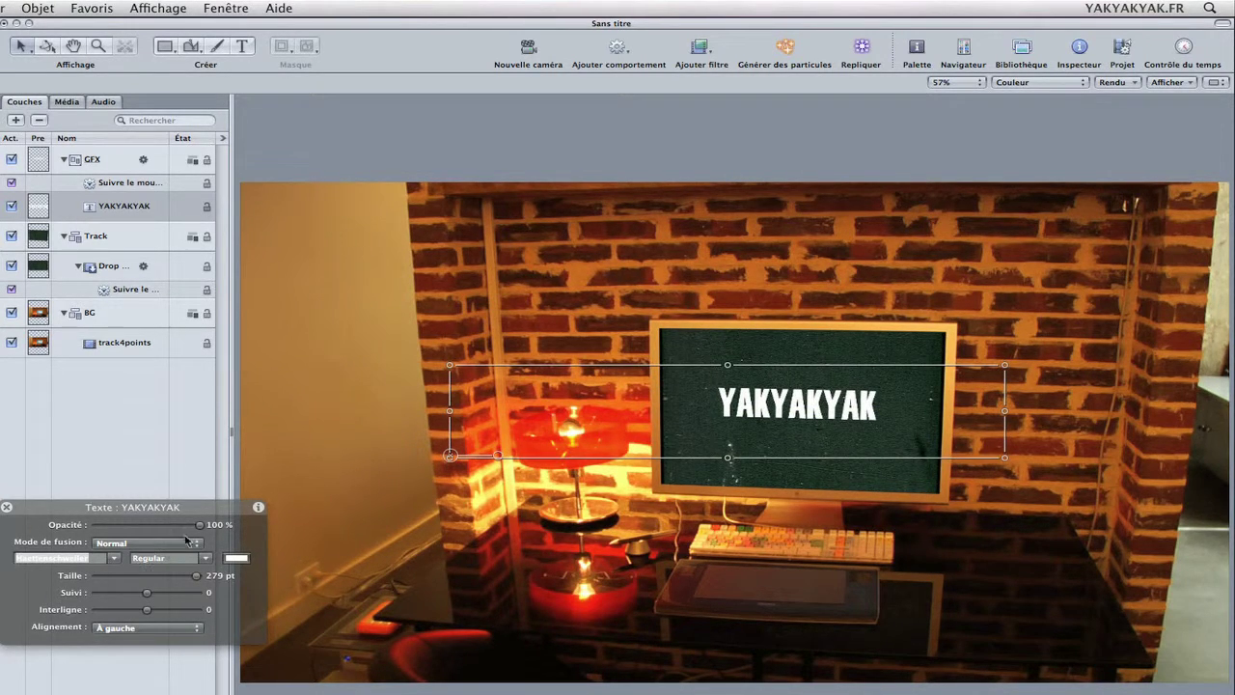
{"action": "left_click_drag", "start_coordinate": [197, 575], "coordinate": [163, 576]}
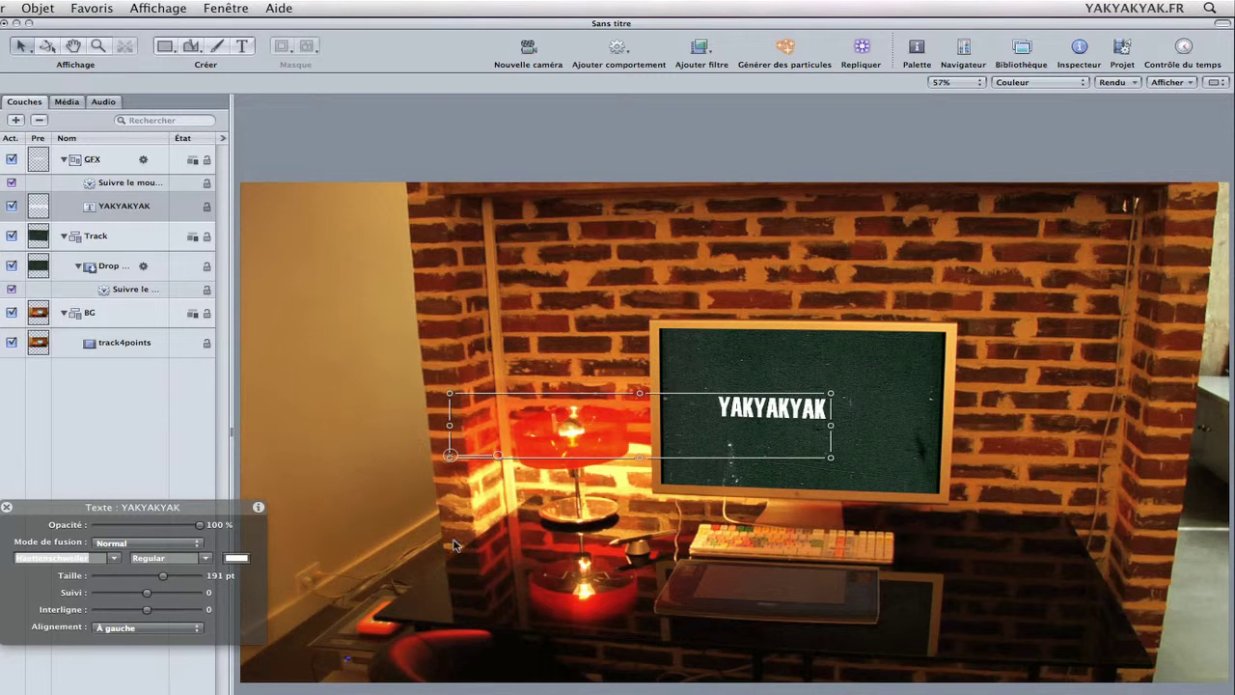
Move the YAKYAKYAK text to the lower-right corner of the monitor and play the project to check its tracking
{"action": "left_click_drag", "start_coordinate": [727, 445], "coordinate": [1061, 644]}
{"action": "key", "text": "space"}
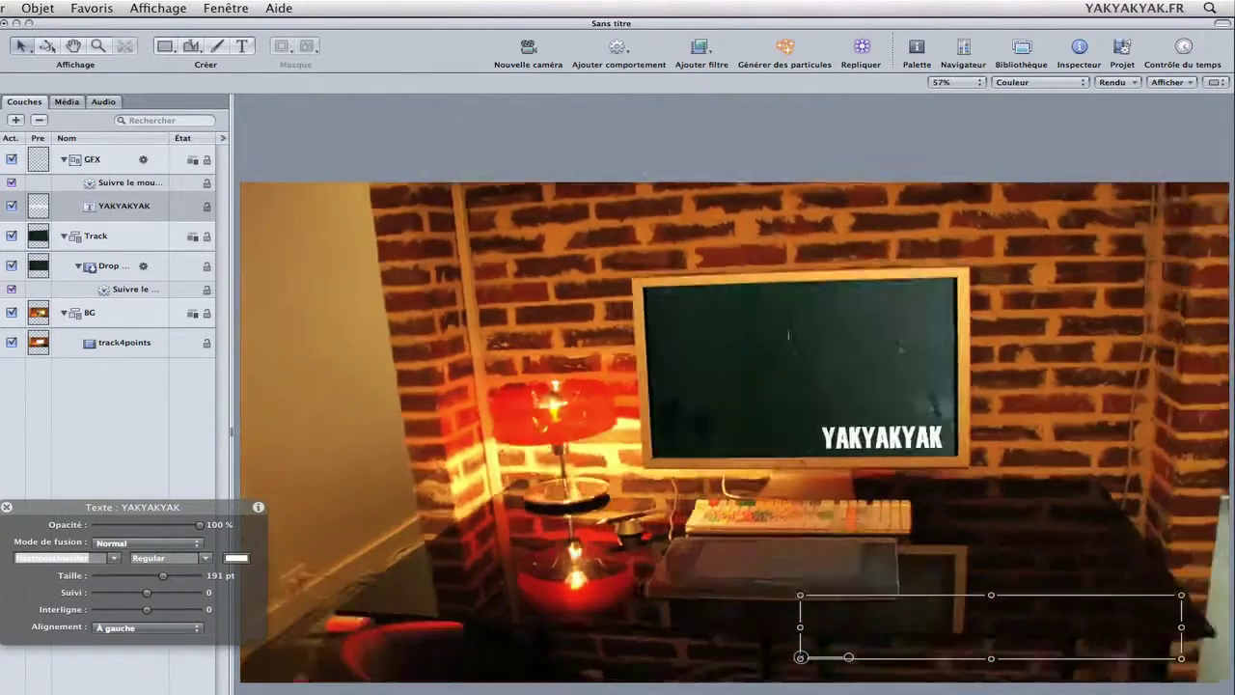
{"action": "key", "text": "space"}
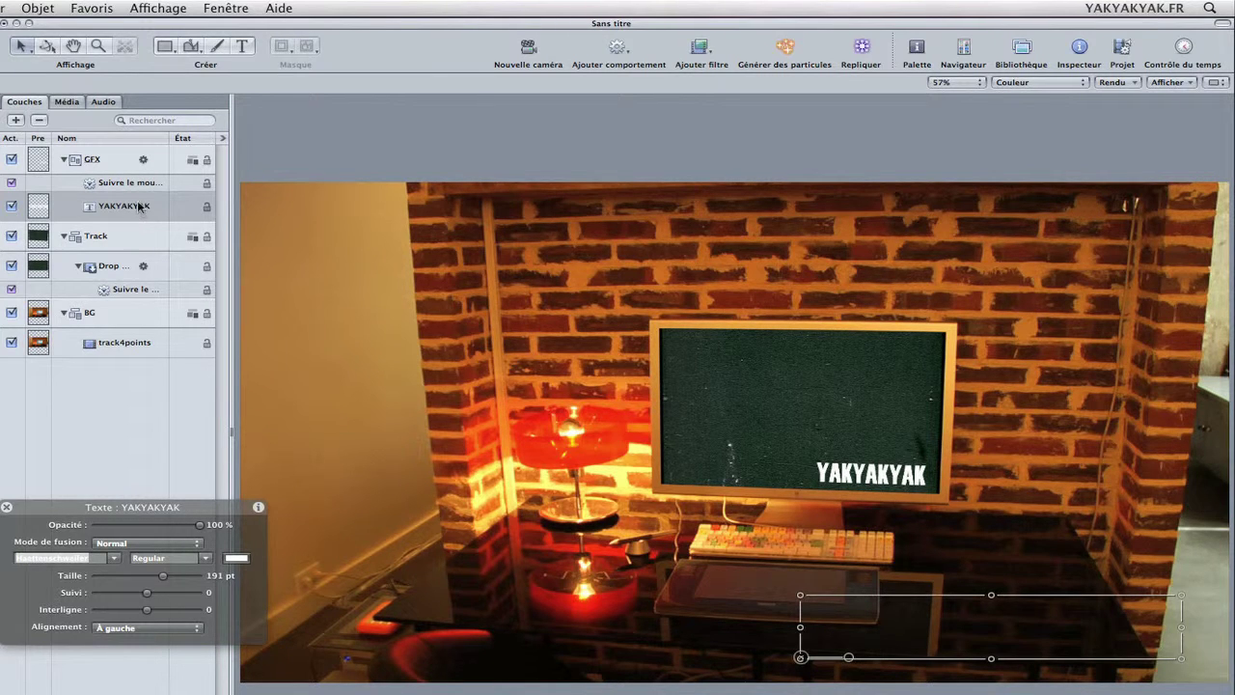
Draw a small filled white circle near the middle of the monitor inside the GFX group
{"action": "left_click", "coordinate": [130, 164]}
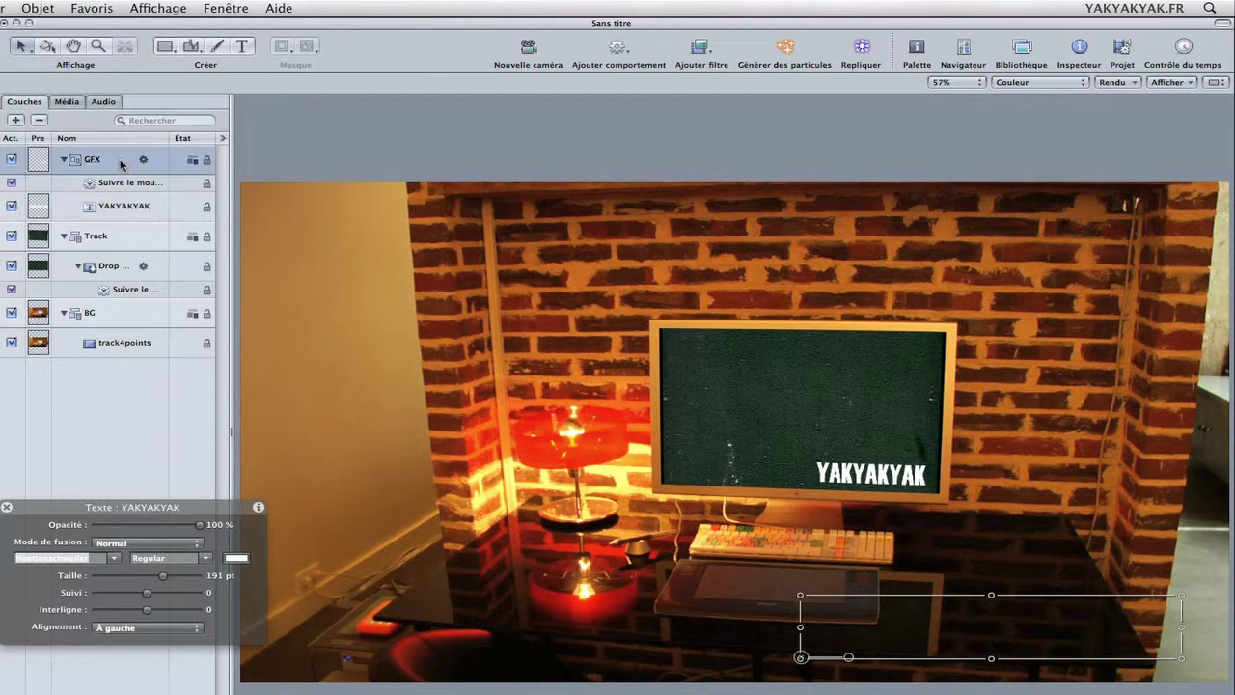
{"action": "left_click", "coordinate": [166, 50]}
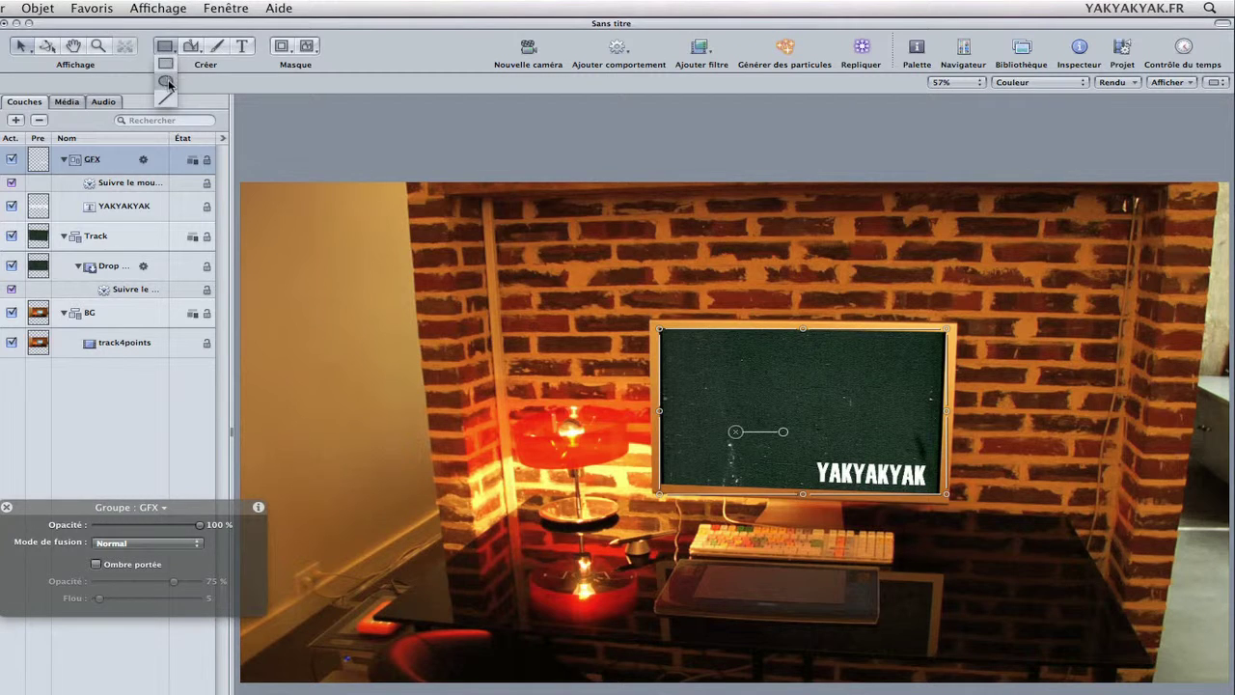
{"action": "left_click", "coordinate": [165, 81]}
{"action": "left_click_drag", "start_coordinate": [767, 390], "coordinate": [793, 413]}
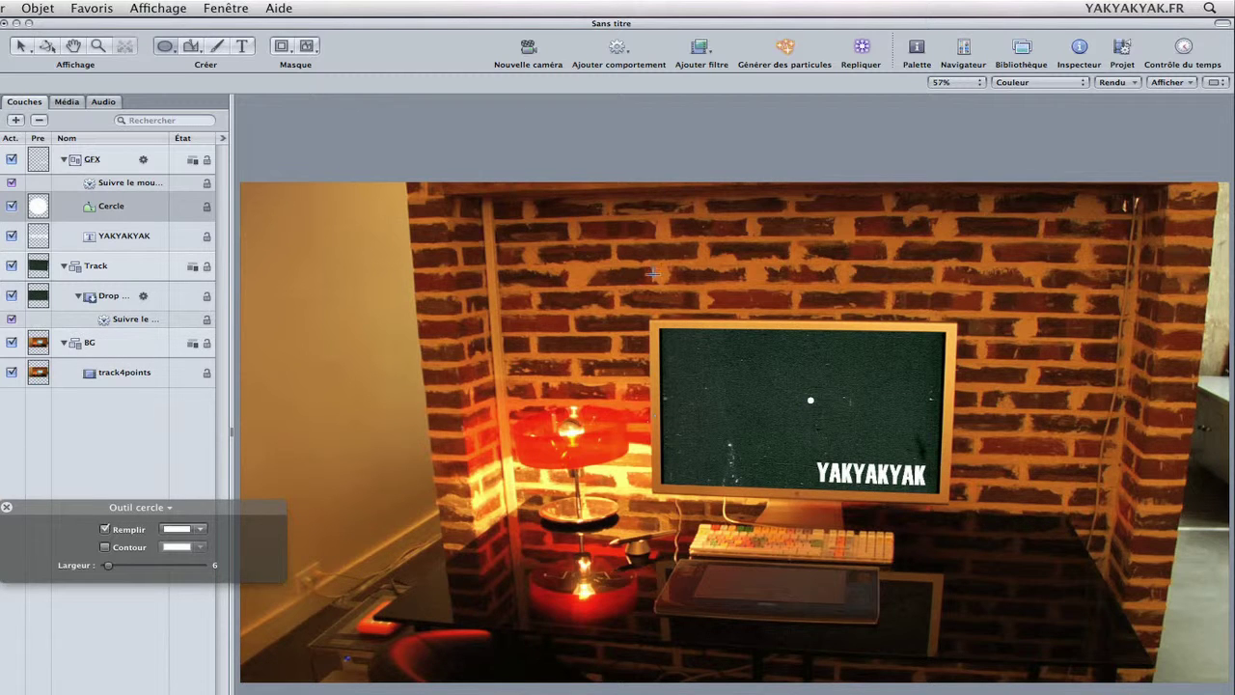
Generate particles from the circle and set the emitter's Vitesse to 802
{"action": "left_click", "coordinate": [784, 54]}
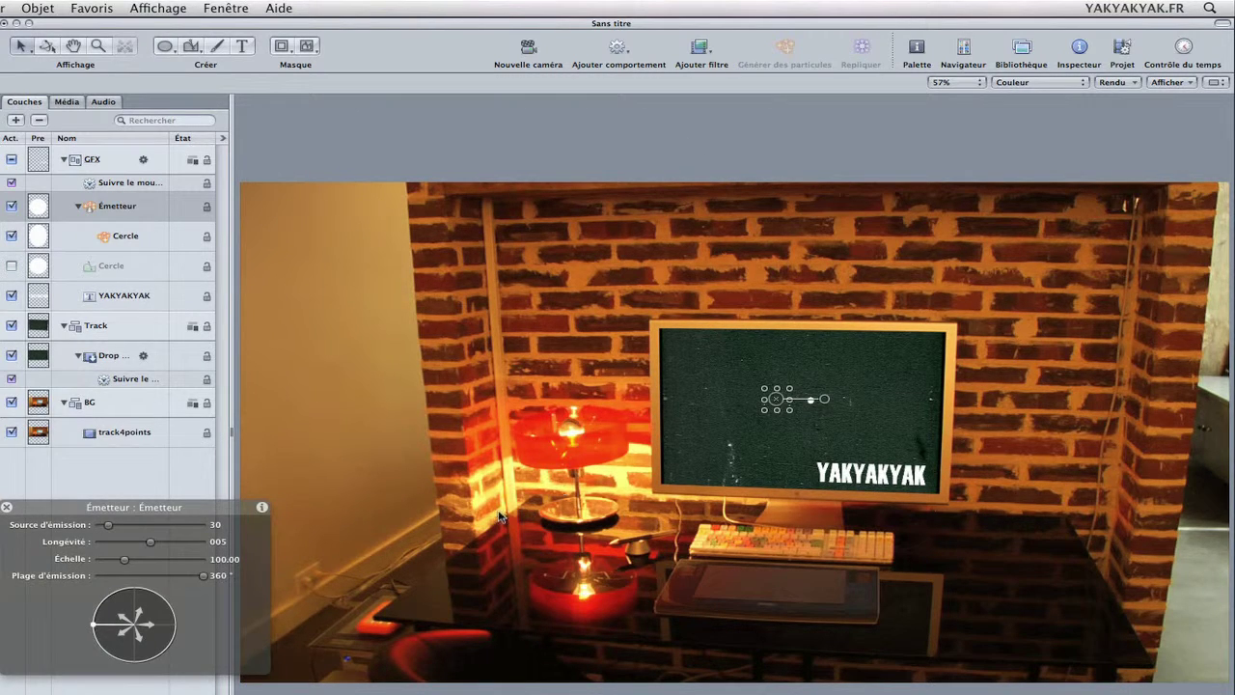
{"action": "key", "text": "space"}
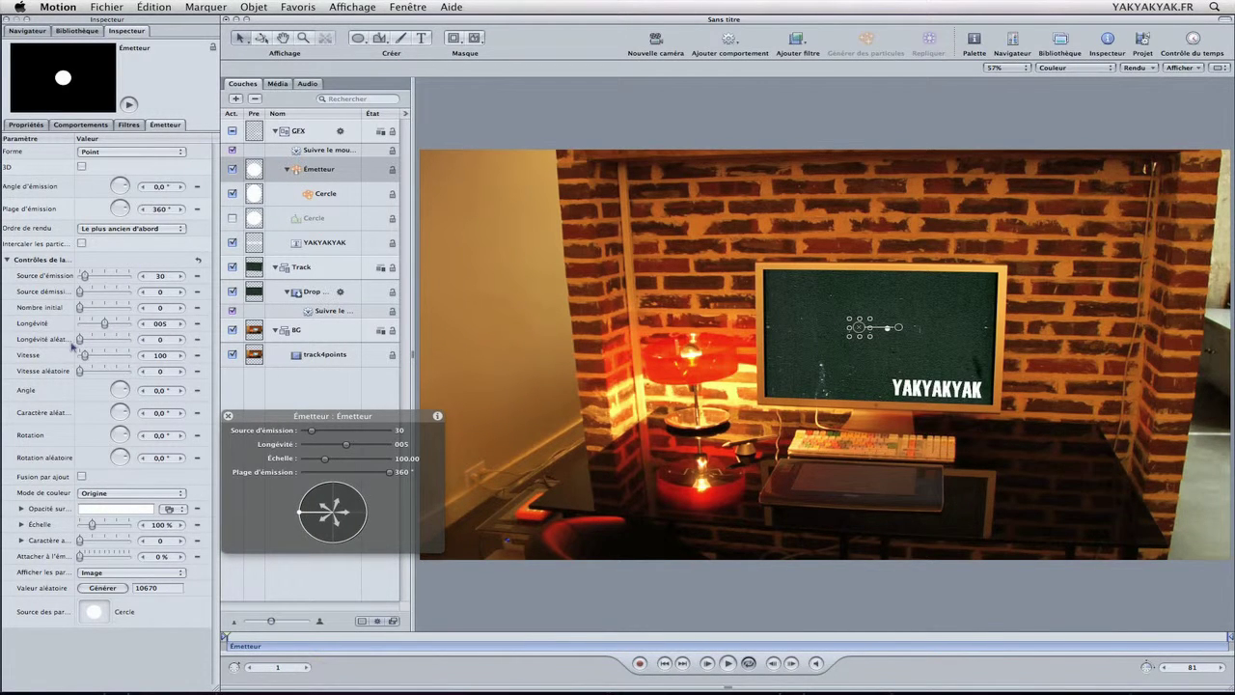
{"action": "left_click_drag", "start_coordinate": [85, 355], "coordinate": [118, 356]}
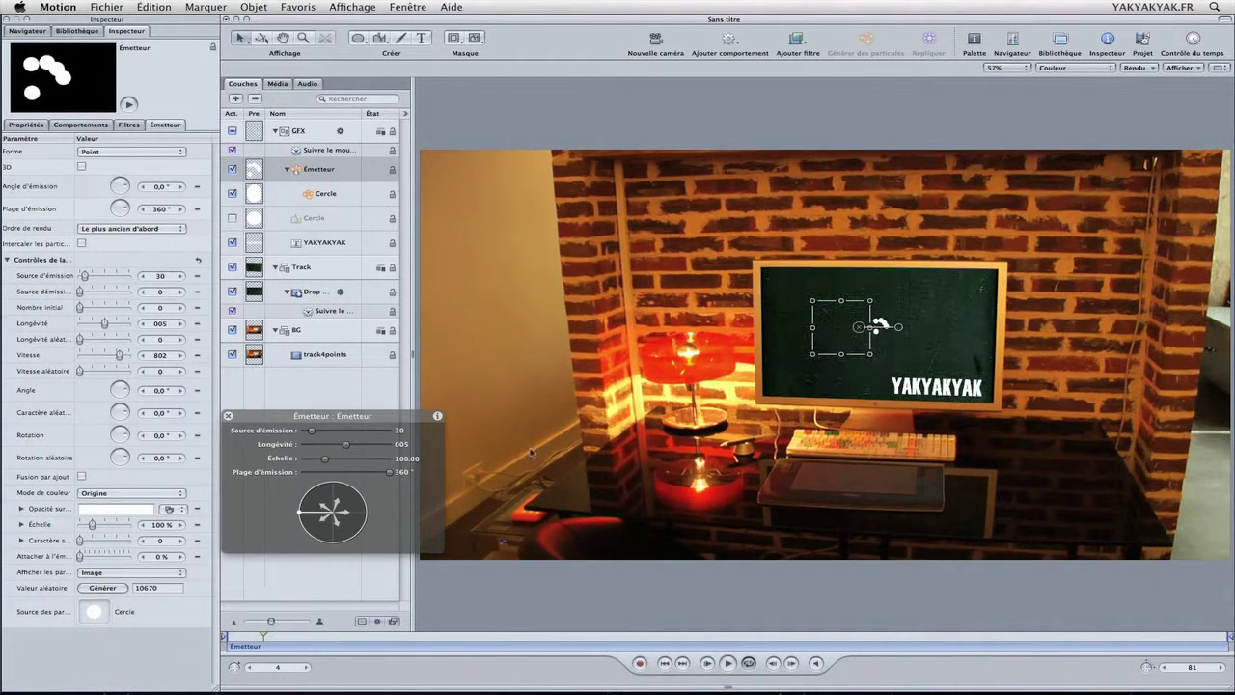
Apply the Collision sur les bords simulation to the emitter and scrub through the animation to check the particles
{"action": "left_click", "coordinate": [731, 42]}
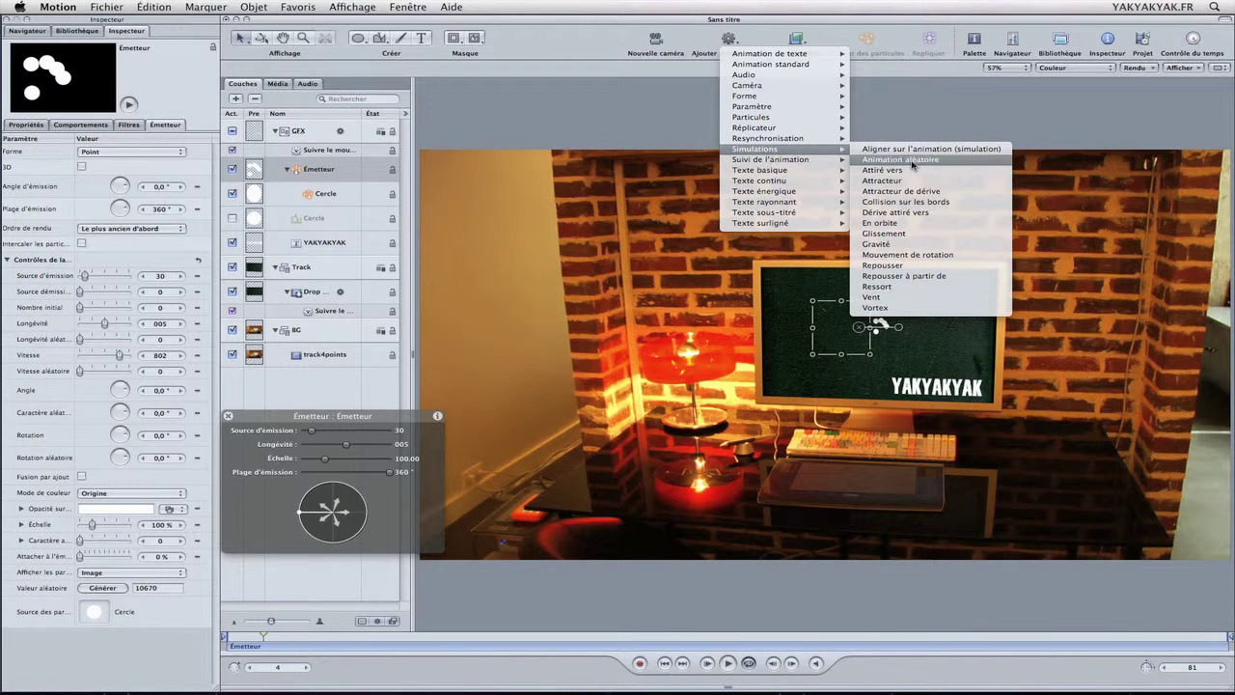
{"action": "left_click", "coordinate": [908, 204]}
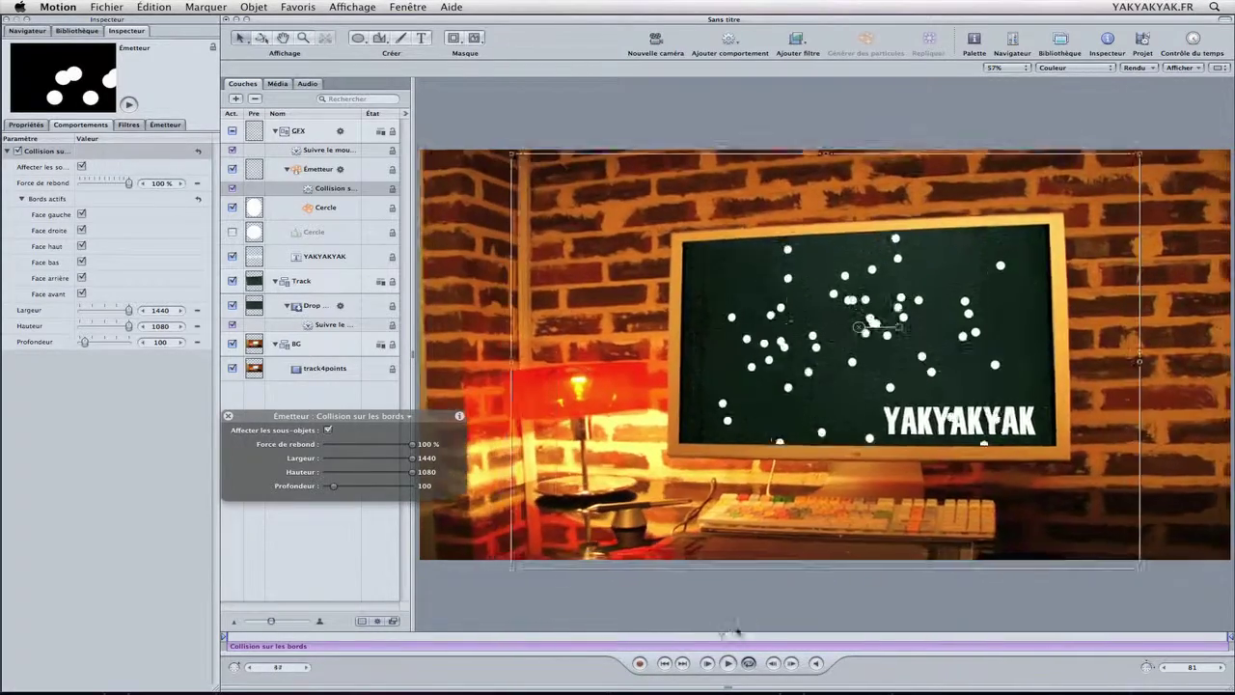
{"action": "left_click_drag", "start_coordinate": [735, 631], "coordinate": [267, 598]}
{"action": "left_click_drag", "start_coordinate": [473, 596], "coordinate": [373, 598]}
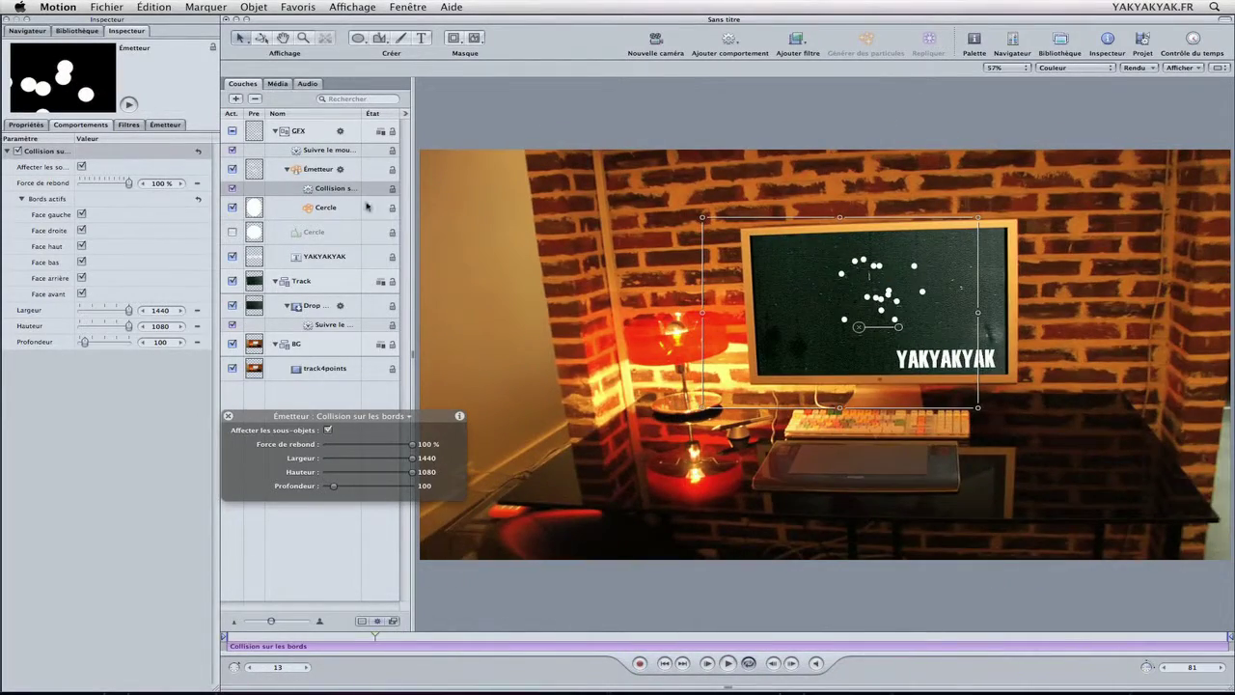
Turn off the emitter and draw a thin white rectangle across the full width of the monitor's lower edge
{"action": "left_click", "coordinate": [231, 169]}
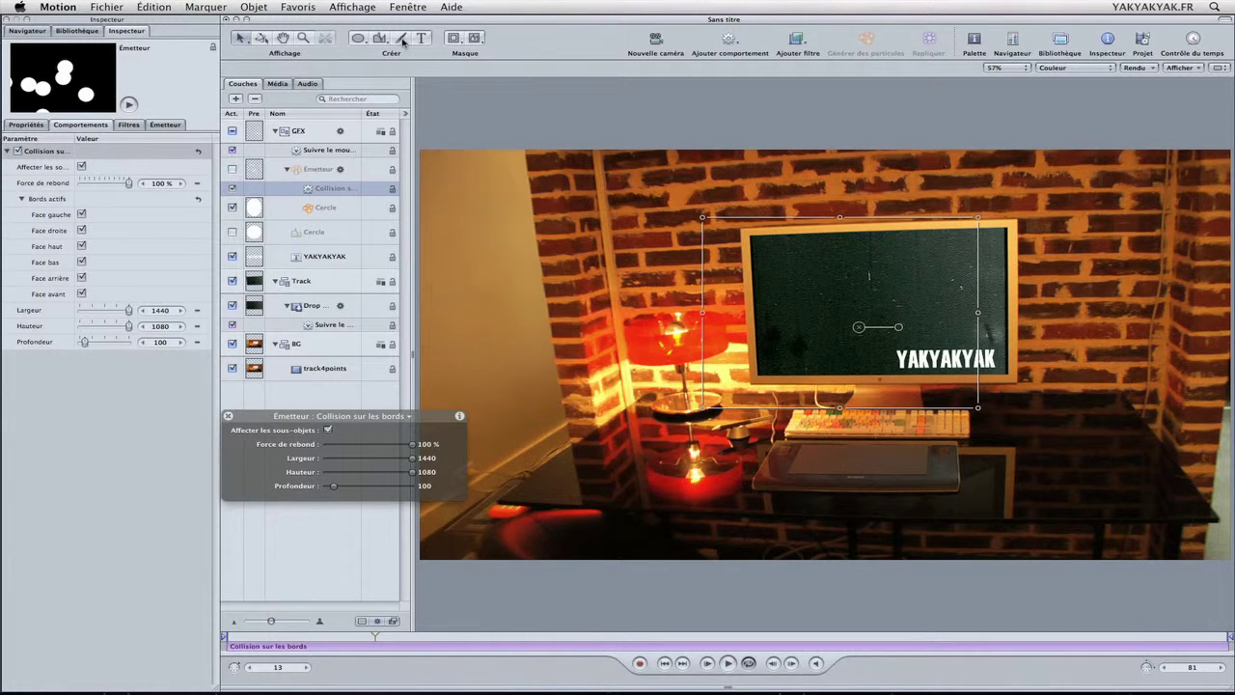
{"action": "left_click", "coordinate": [358, 38]}
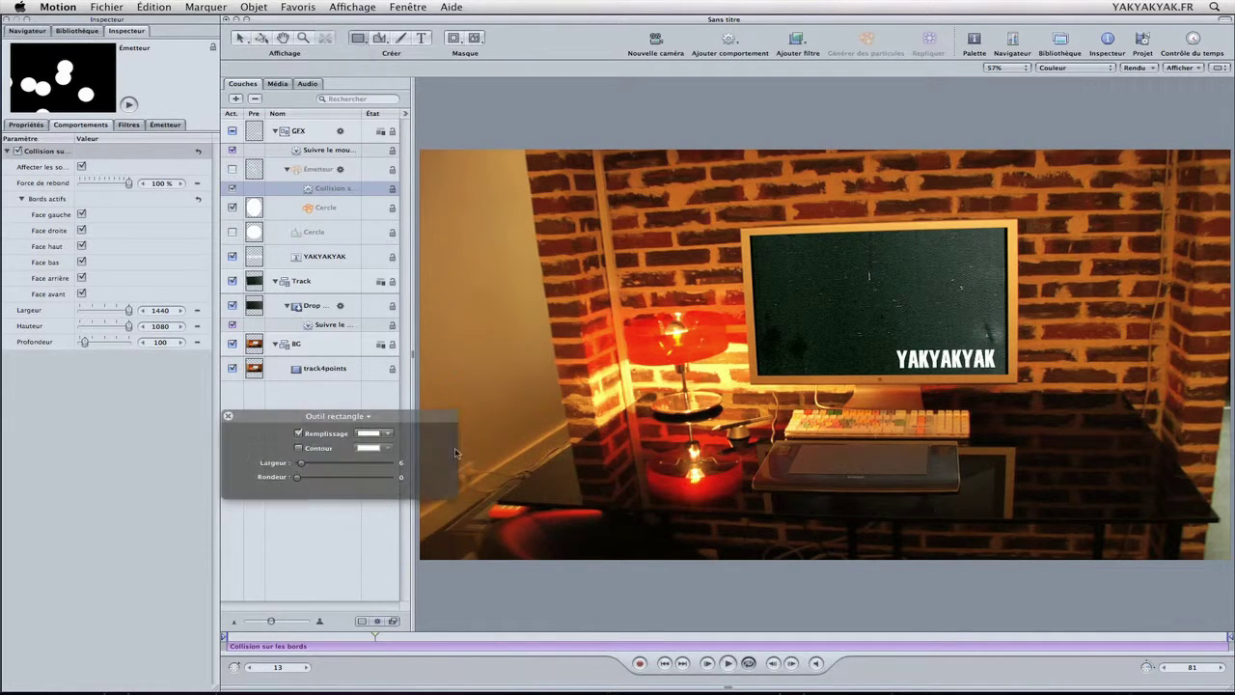
{"action": "left_click_drag", "start_coordinate": [420, 514], "coordinate": [1234, 544]}
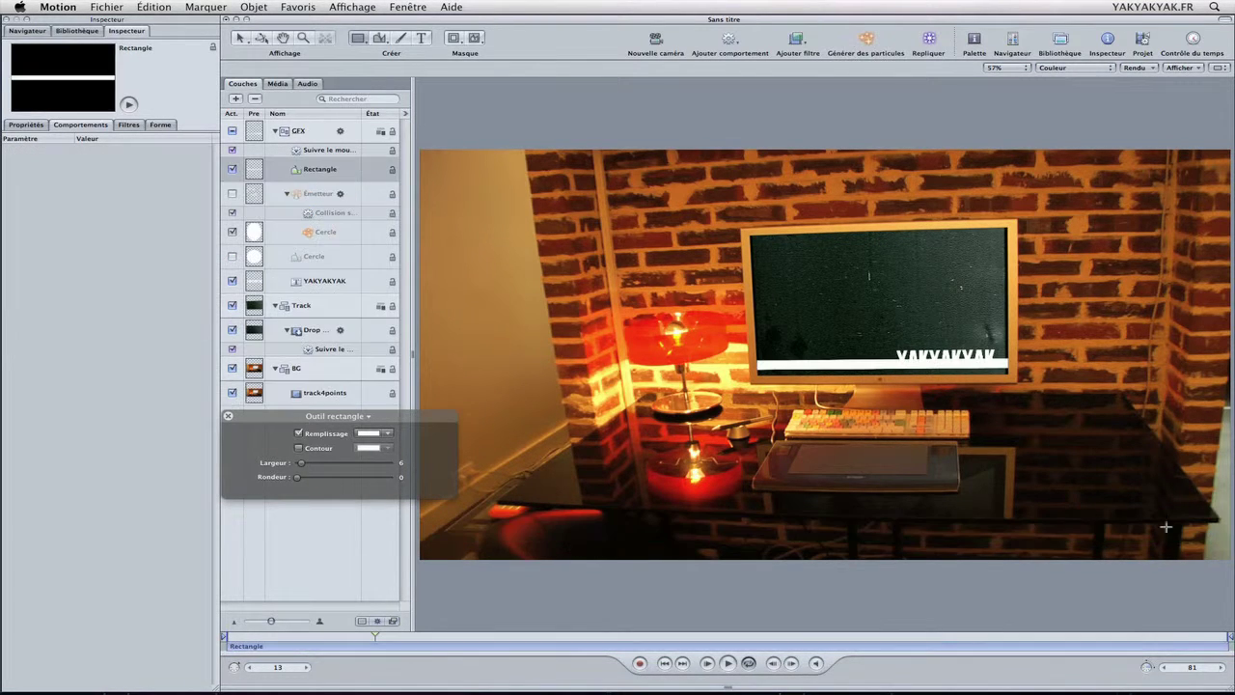
{"action": "left_click", "coordinate": [330, 171]}
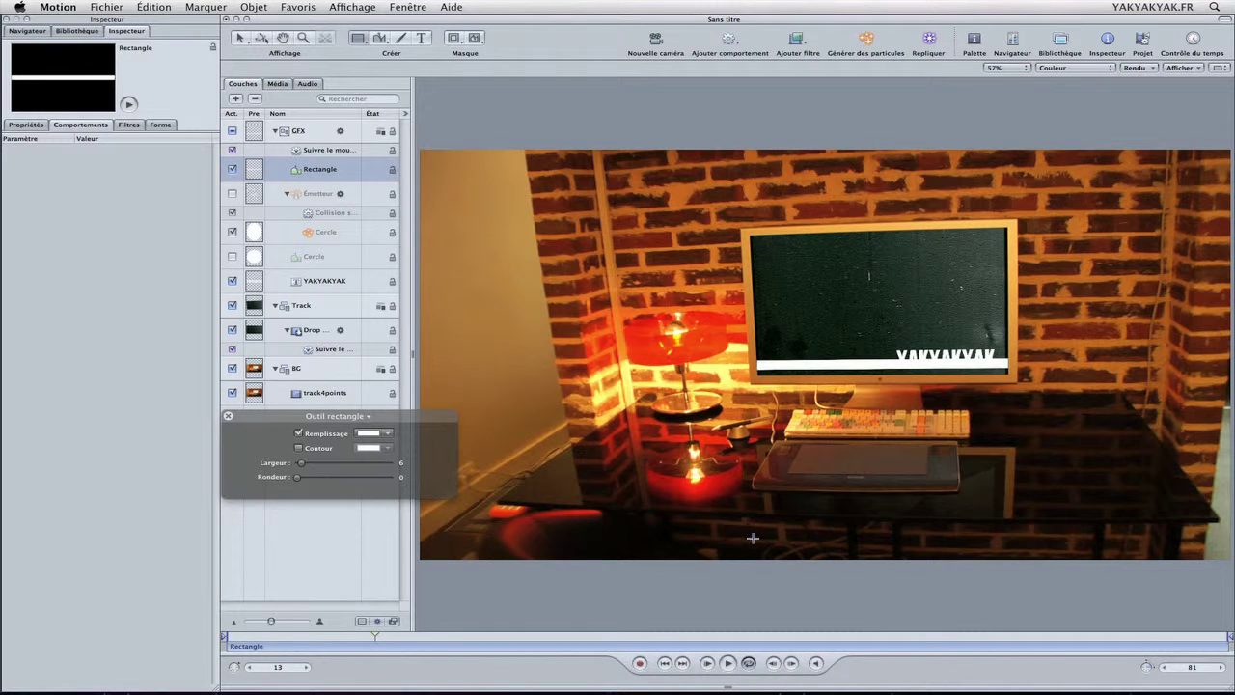
{"action": "key", "text": "super+slash"}
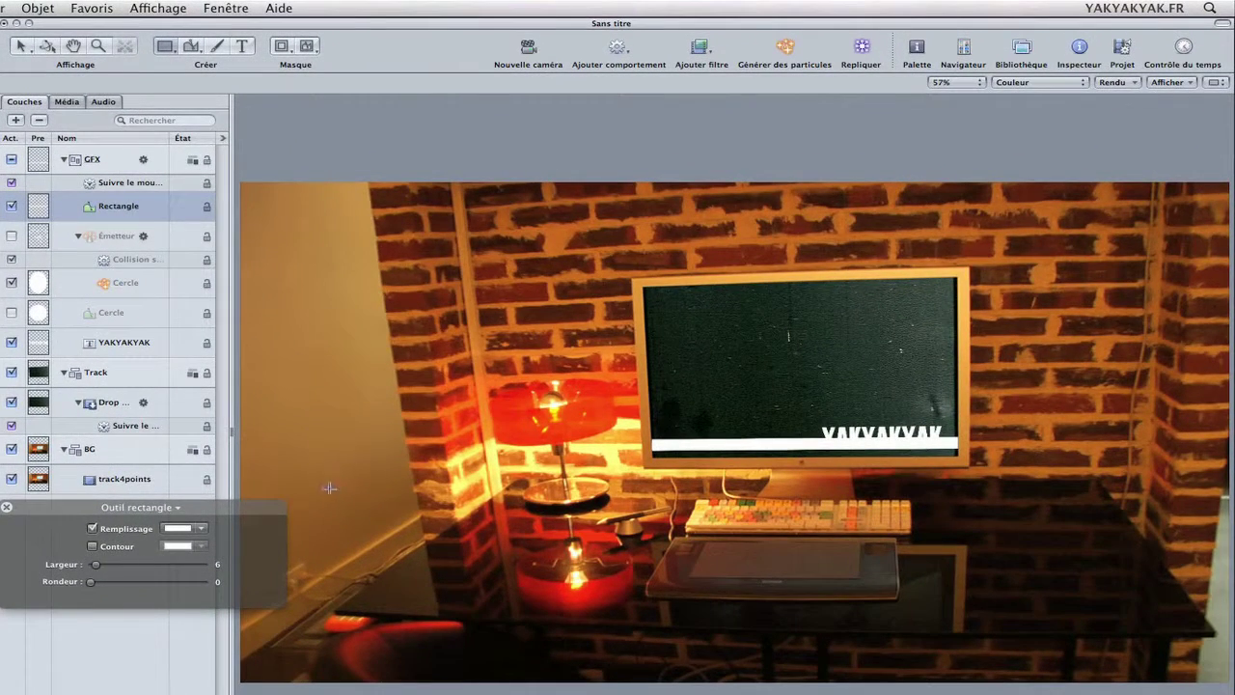
Extend the rectangle upward into a taller band behind the text area and fill it with blue
{"action": "left_click", "coordinate": [21, 46]}
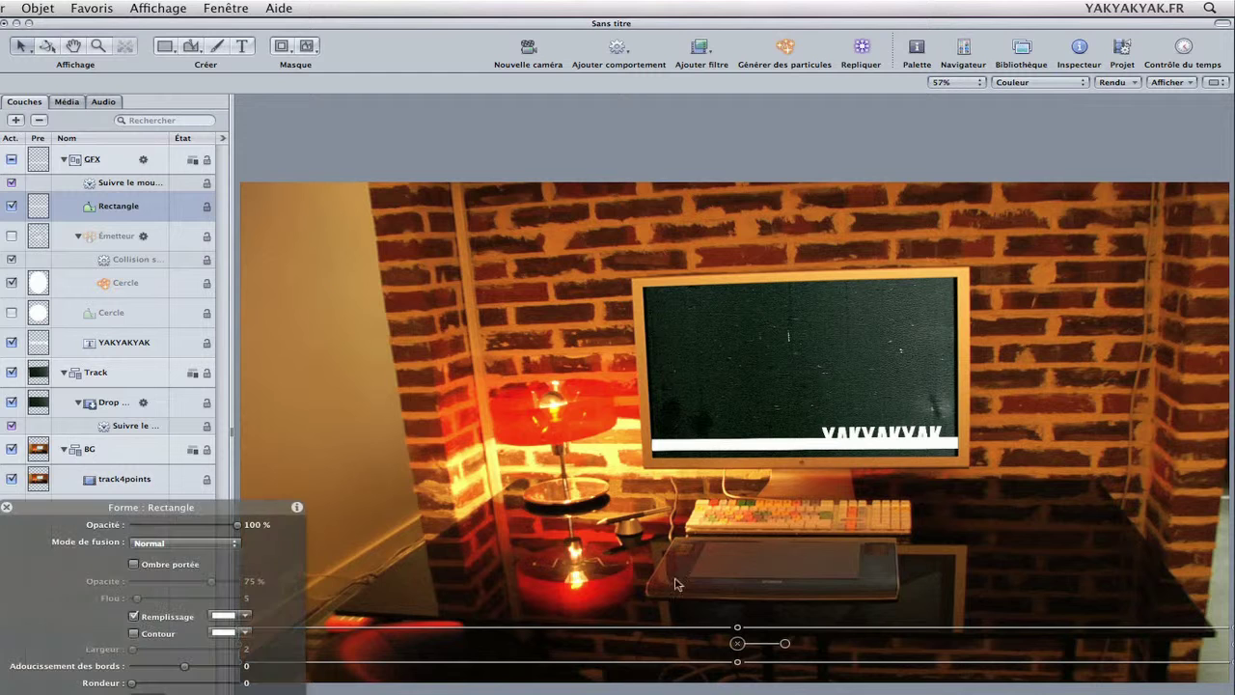
{"action": "left_click_drag", "start_coordinate": [739, 629], "coordinate": [737, 576]}
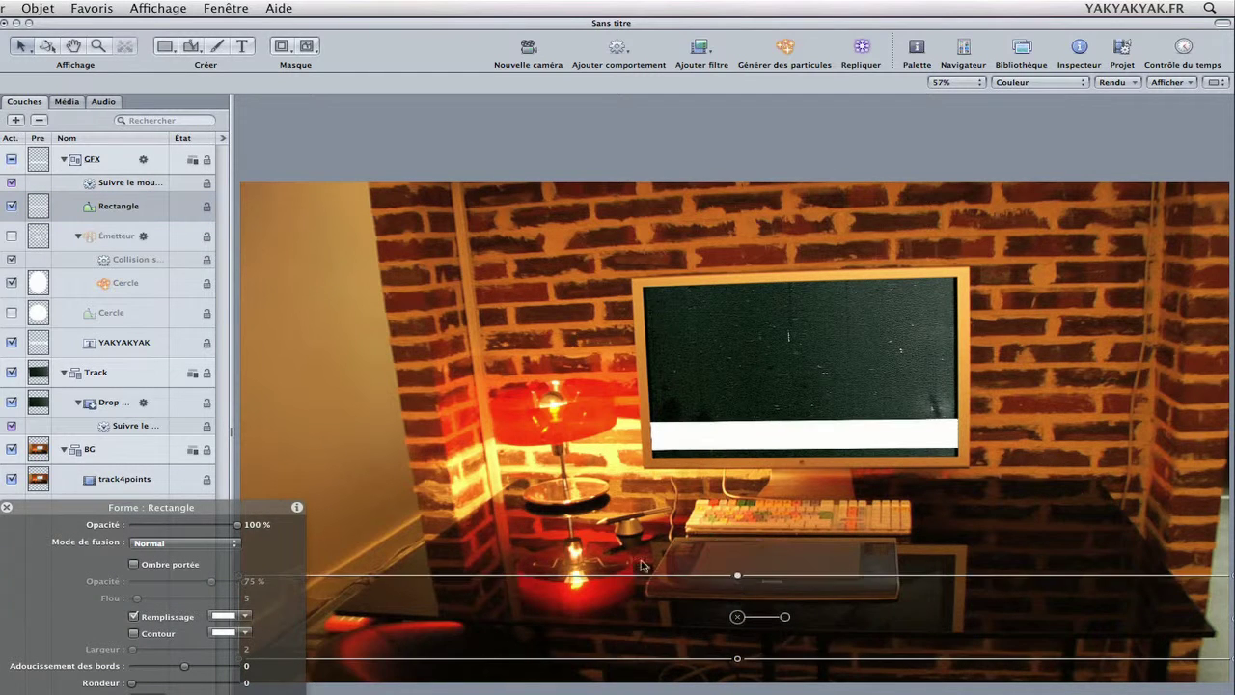
{"action": "left_click", "coordinate": [222, 616]}
{"action": "left_click_drag", "start_coordinate": [249, 208], "coordinate": [219, 238]}
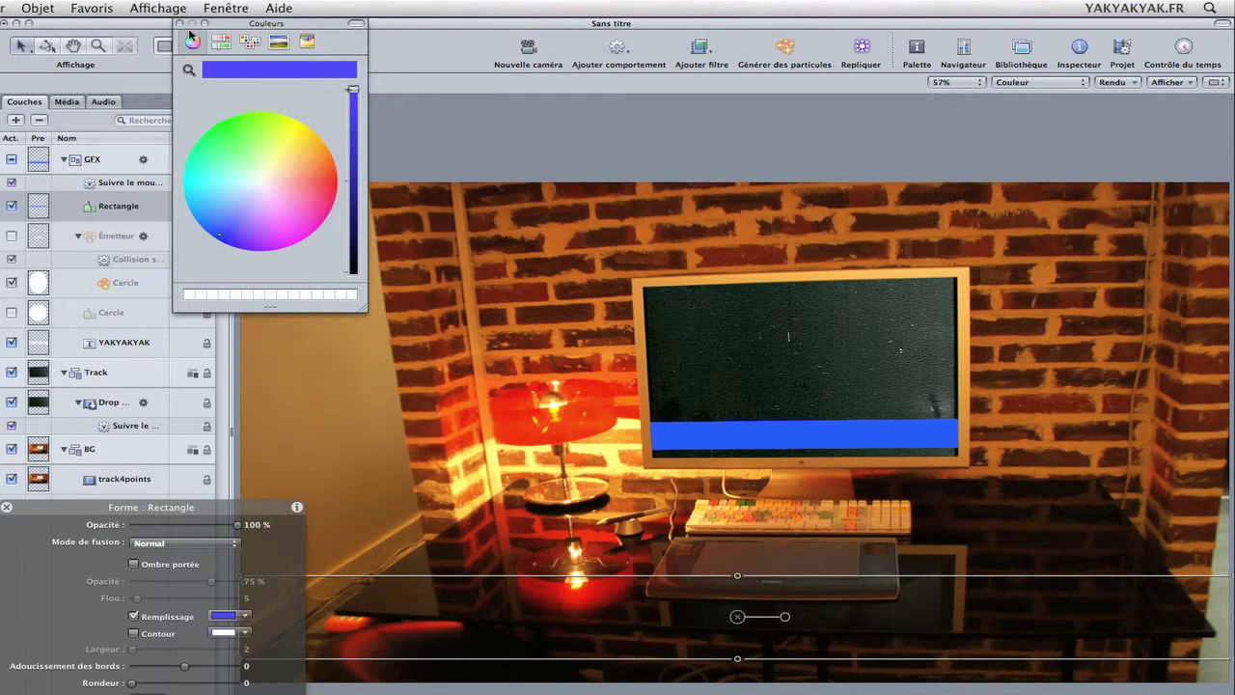
{"action": "left_click", "coordinate": [178, 24]}
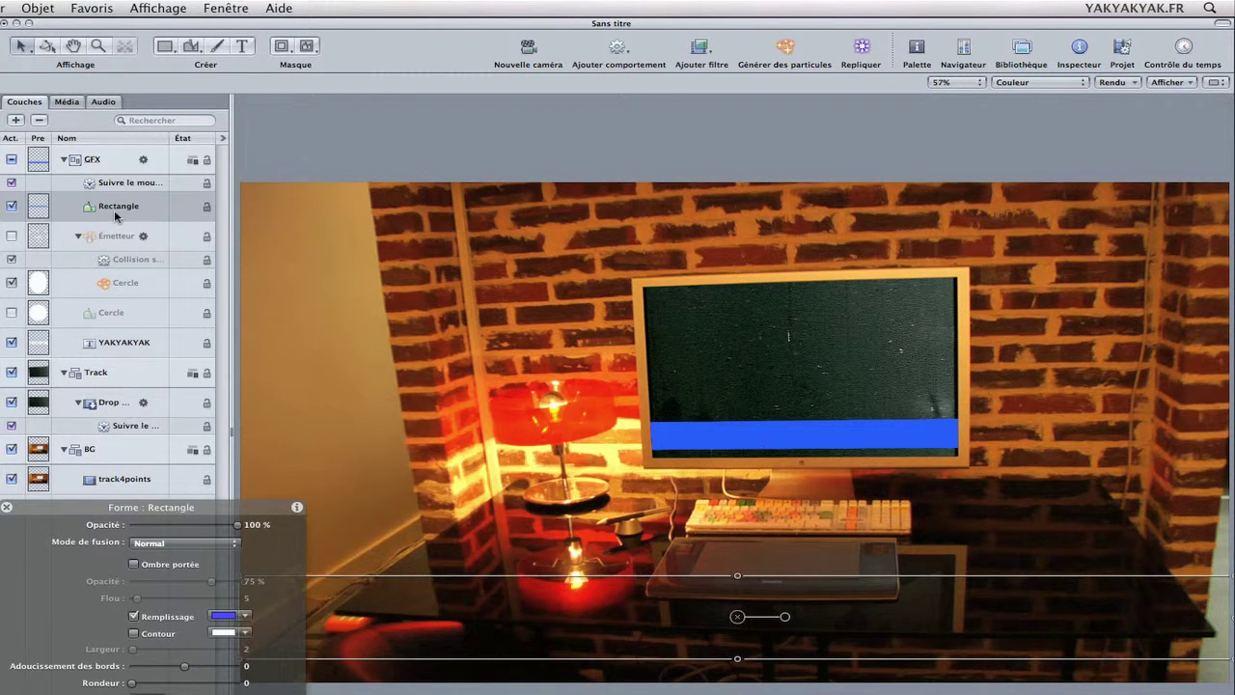
Move the YAKYAKYAK text above the rectangle in the layer order and reposition the blue band slightly lower
{"action": "left_click_drag", "start_coordinate": [131, 349], "coordinate": [115, 193]}
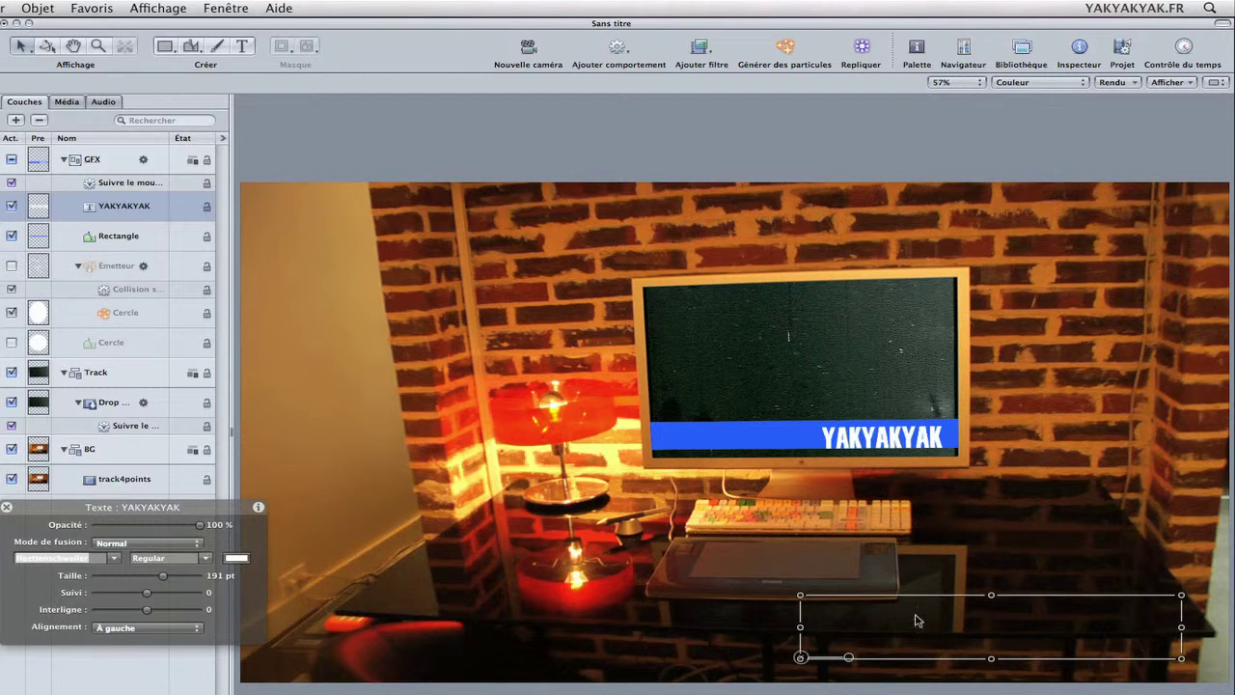
{"action": "left_click", "coordinate": [145, 238]}
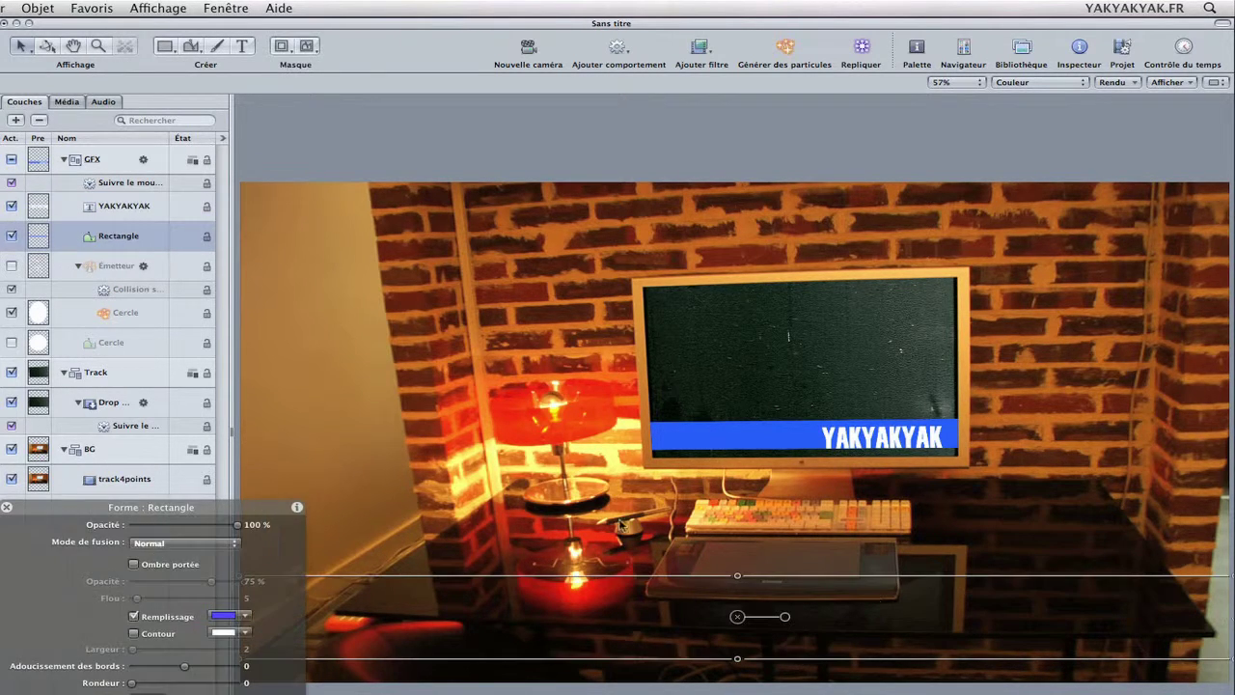
{"action": "left_click_drag", "start_coordinate": [872, 639], "coordinate": [854, 622]}
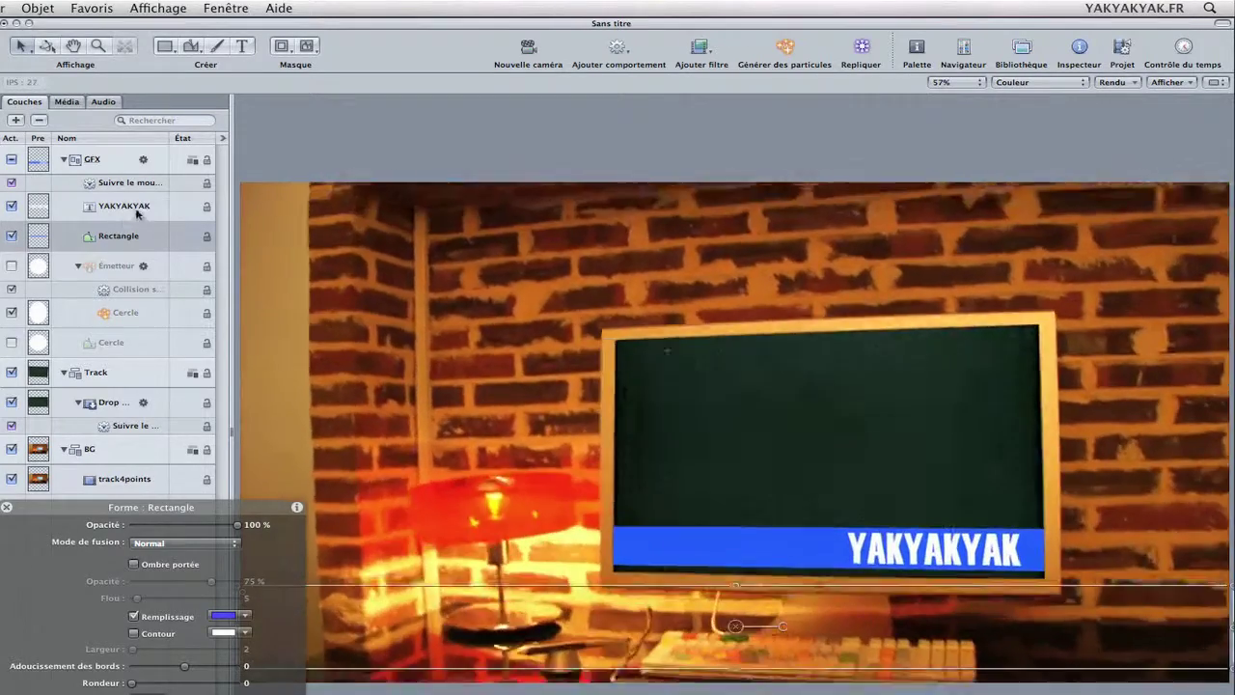
Change the YAKYAKYAK text's font to Hei and shift the text left so it fits on the blue band
{"action": "left_click", "coordinate": [135, 205]}
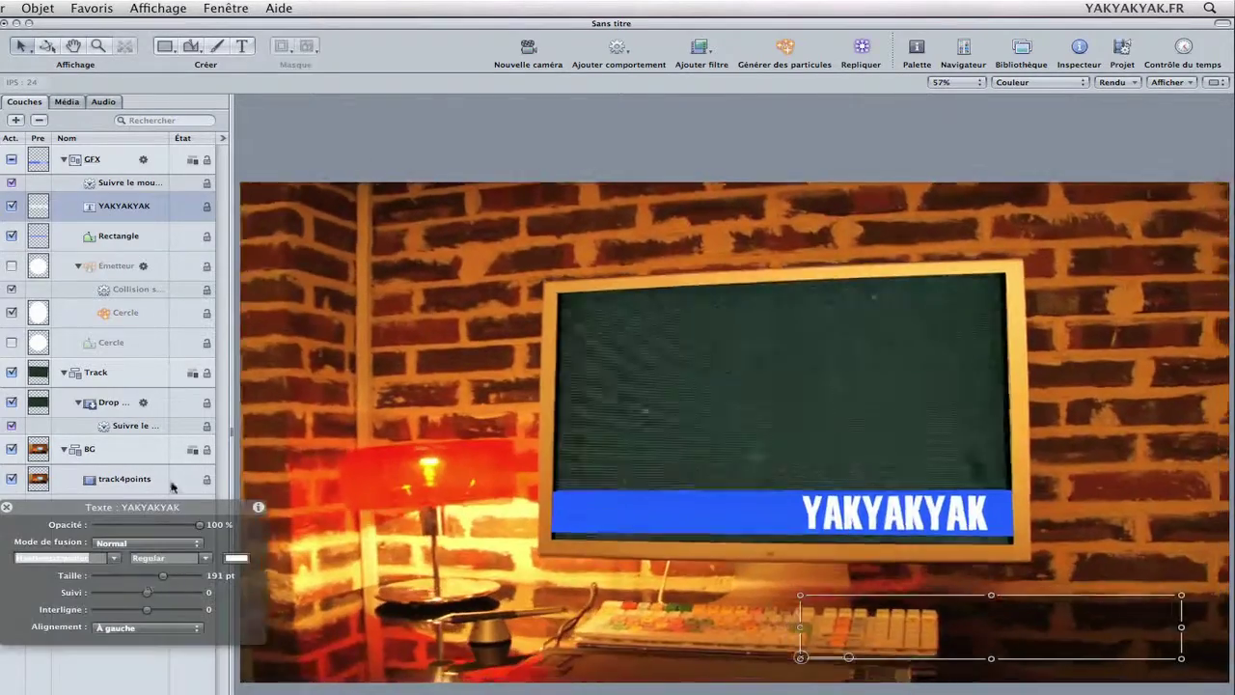
{"action": "left_click", "coordinate": [63, 558]}
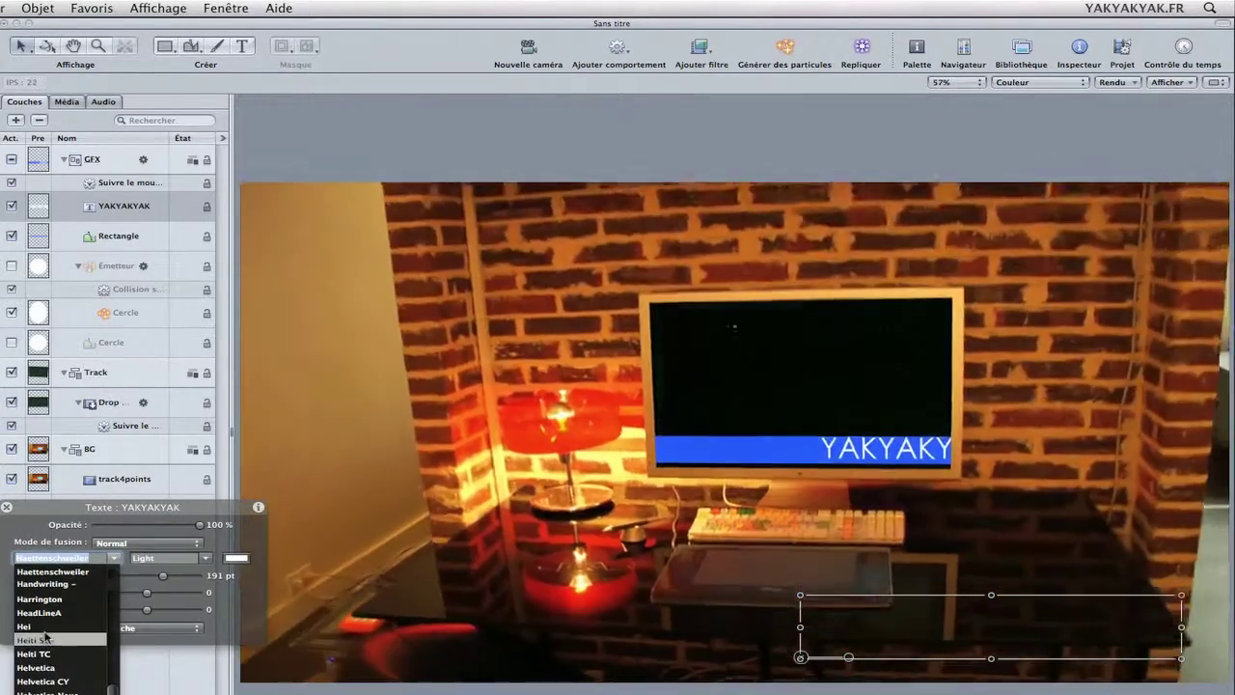
{"action": "left_click", "coordinate": [45, 627]}
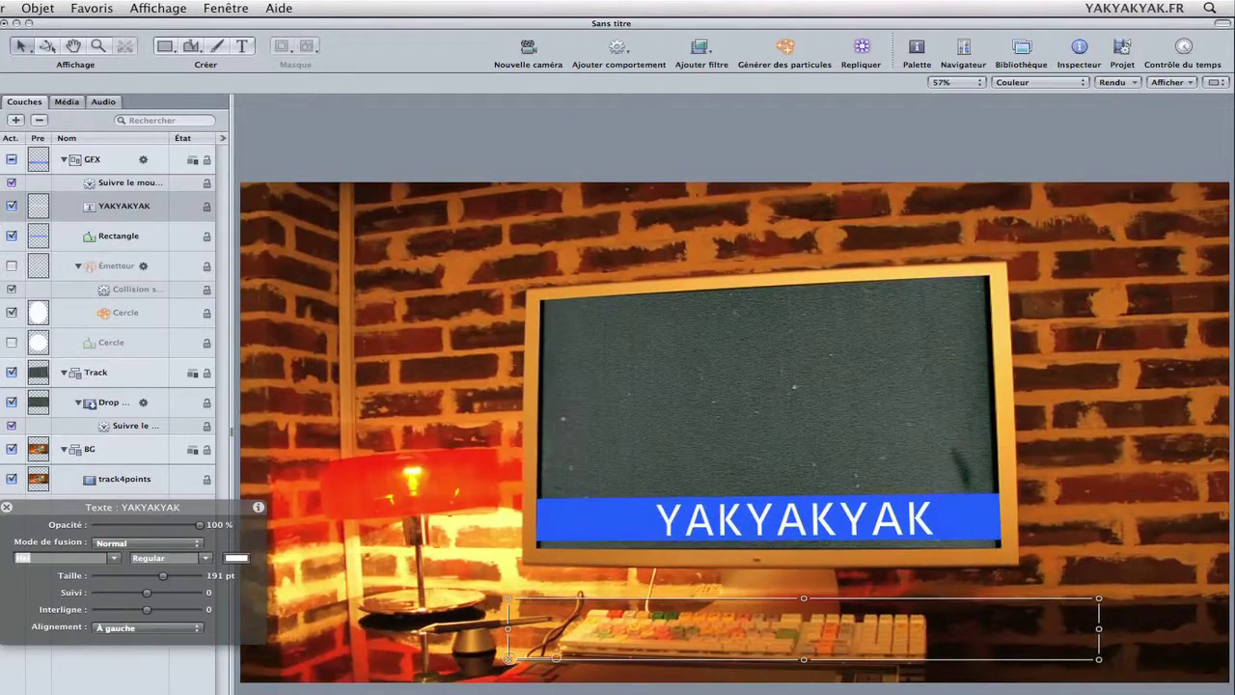
Deselect everything and hide the layer list to enlarge the canvas view
{"action": "key", "text": "super+shift+a"}
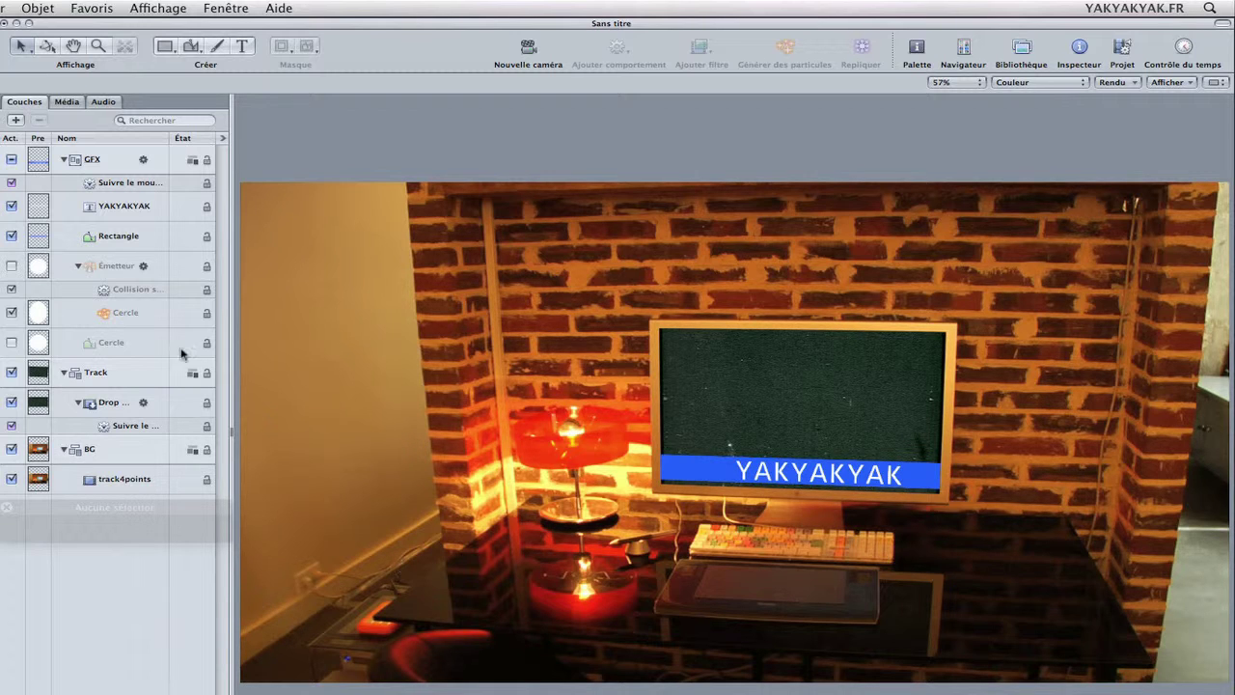
{"action": "left_click", "coordinate": [10, 160]}
{"action": "key", "text": "F5"}
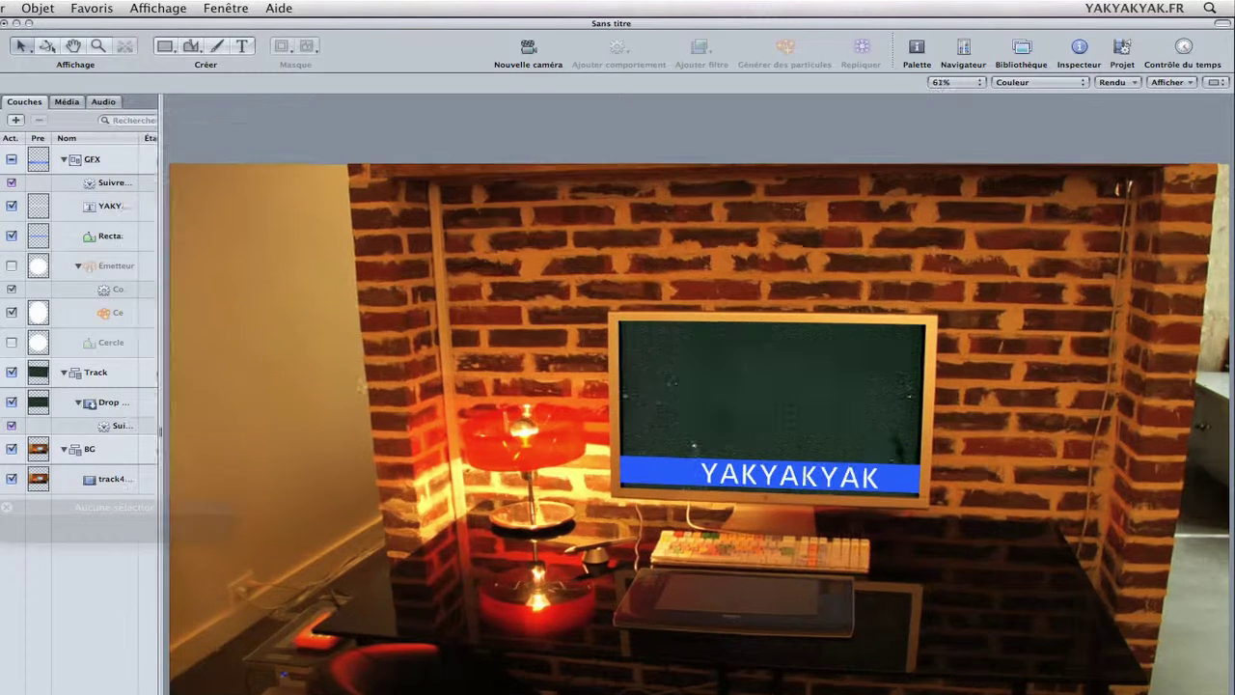